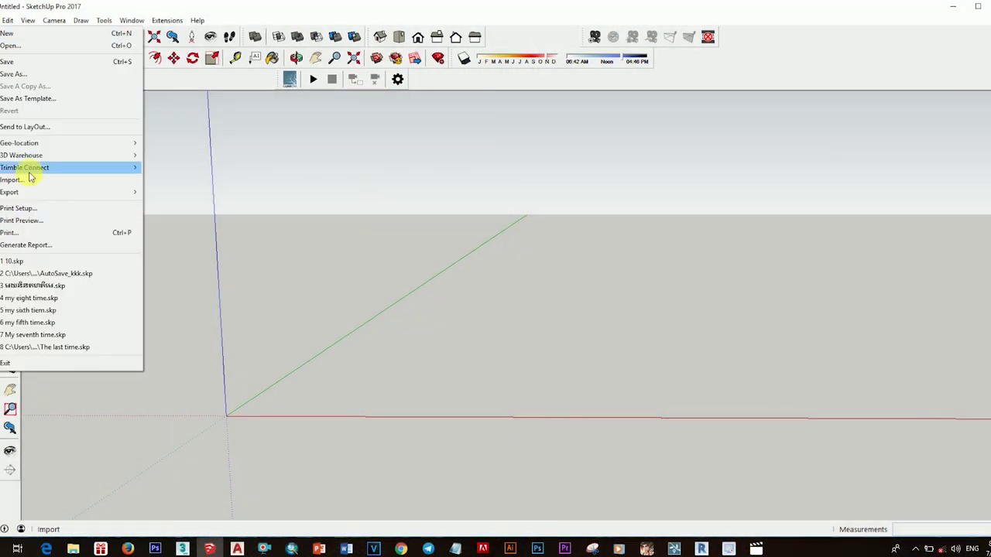
Import the AutoCAD DWG floor plan from the D: drive into the model.
left_click(29, 179)
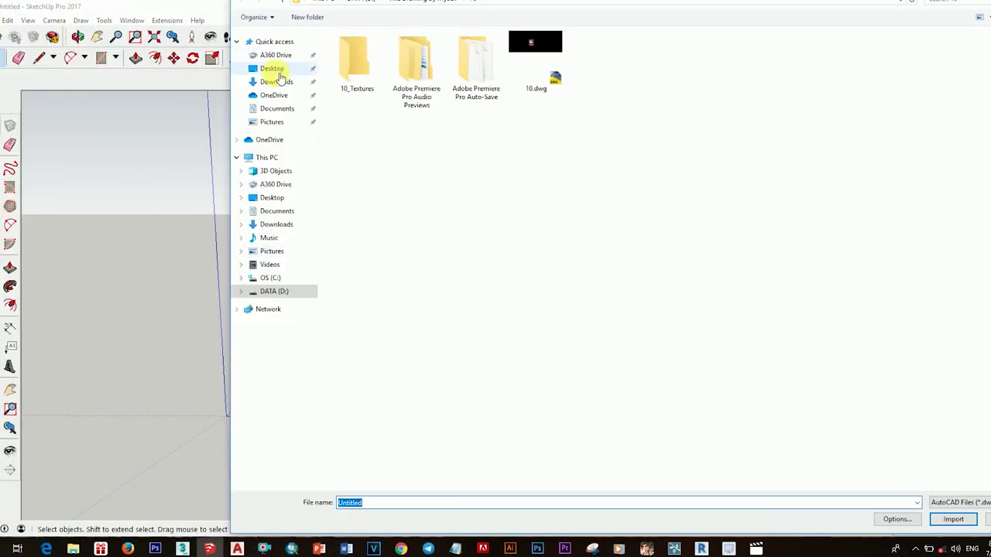
left_click(279, 292)
left_click(931, 21)
double_click(387, 37)
double_click(356, 44)
scroll(524, 455, "up", 5)
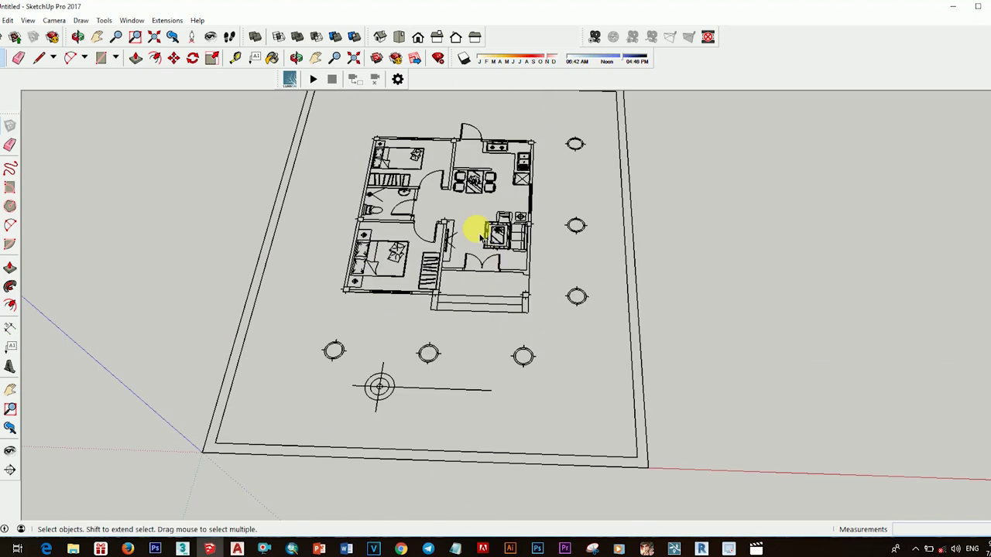
scroll(542, 294, "down", 3)
key("b")
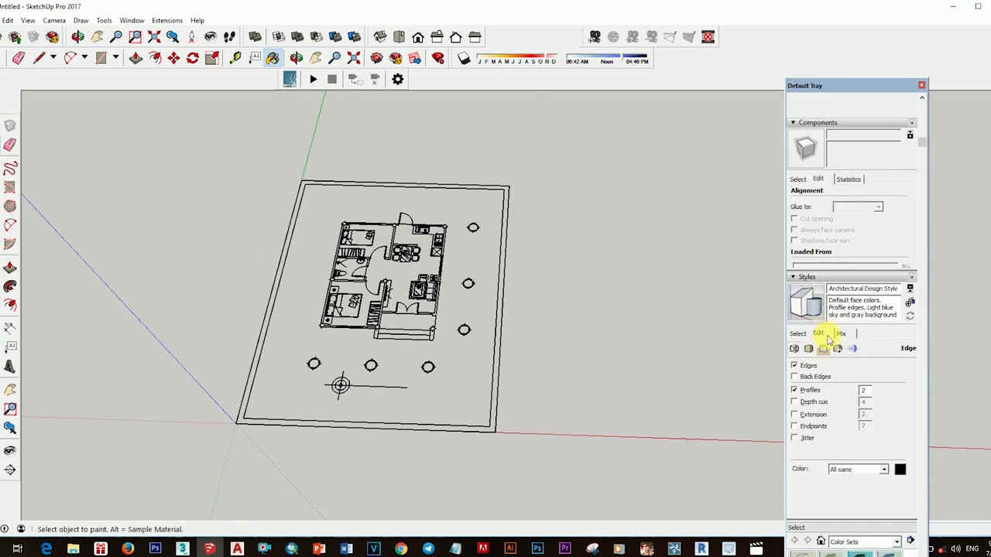
scroll(420, 332, "up", 3)
Select the imported plan linework and orbit to view it at an angle.
key("space")
left_click_drag(493, 121, 665, 437)
mouse_move(553, 298)
middle_mouse_down()
mouse_move(526, 410)
mouse_move(661, 345)
middle_mouse_up()
left_click(534, 318)
left_click(661, 345)
scroll(477, 349, "up", 3)
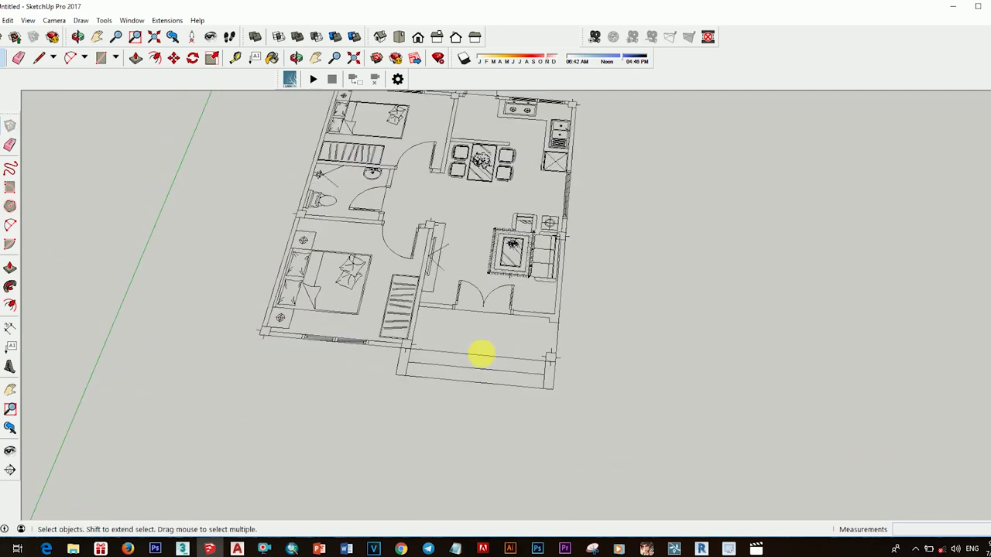
Draw a 6200×7200 mm rectangle over the plan as the floor face.
key("r")
left_click(276, 389)
left_click(564, 365)
middle_click_drag(565, 365, 517, 344)
scroll(495, 356, "up", 3)
mouse_move(531, 387)
middle_mouse_down()
mouse_move(442, 314)
mouse_move(529, 399)
middle_mouse_up()
Push/Pull the floor face up into a thin base slab.
key("p")
left_click(528, 399)
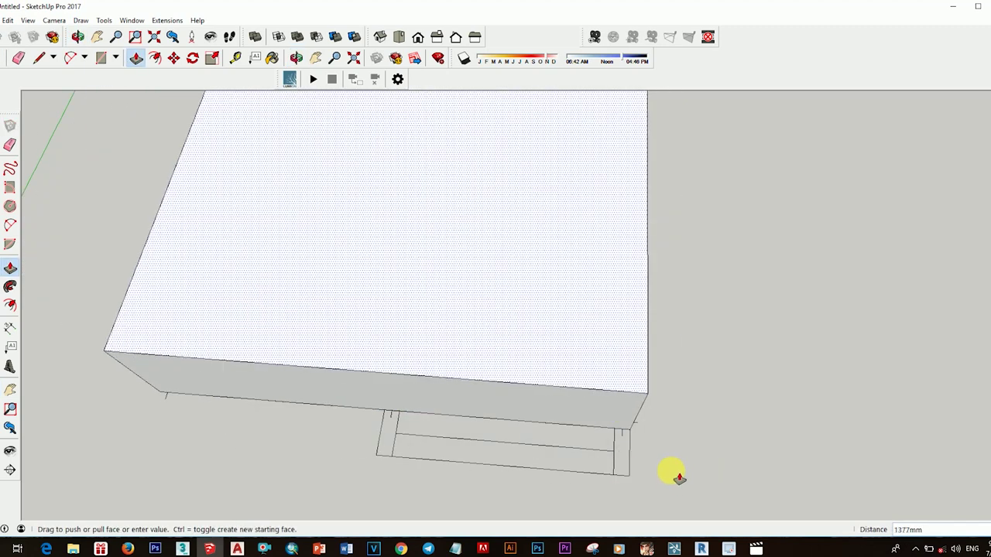
scroll(678, 477, "down", 5)
mouse_move(610, 426)
middle_mouse_down()
mouse_move(643, 450)
mouse_move(469, 380)
middle_mouse_up()
Draw a column footprint and pull it up to 3000 mm.
key("space")
left_click(469, 380)
scroll(504, 310, "up", 3)
left_click(100, 58)
scroll(300, 381, "up", 3)
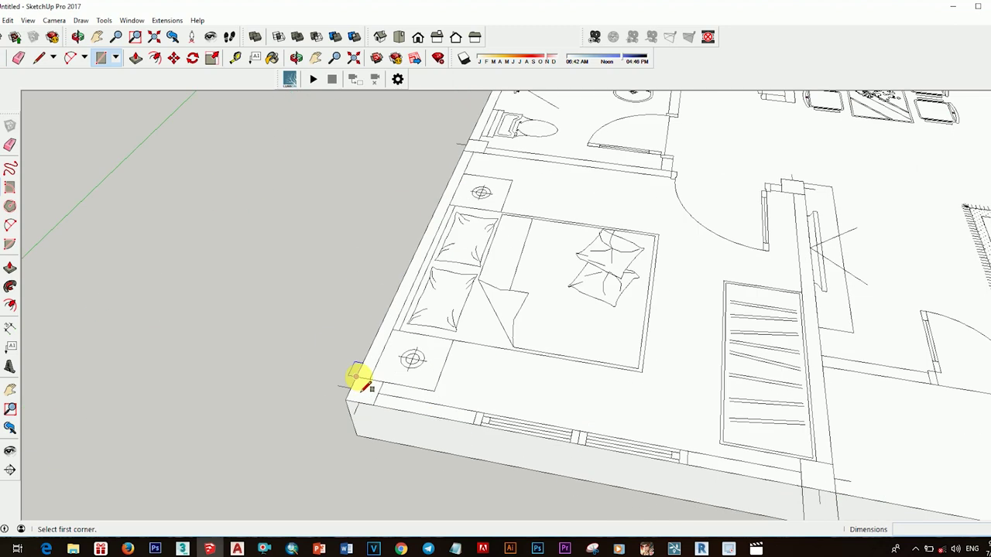
key("Return")
scroll(372, 311, "down", 5)
Select the whole column and make it a component.
key("space")
triple_click(407, 332)
key("g")
left_click(573, 333)
Copy the column with Move and Ctrl at 4000 mm around the slab edge.
key("space")
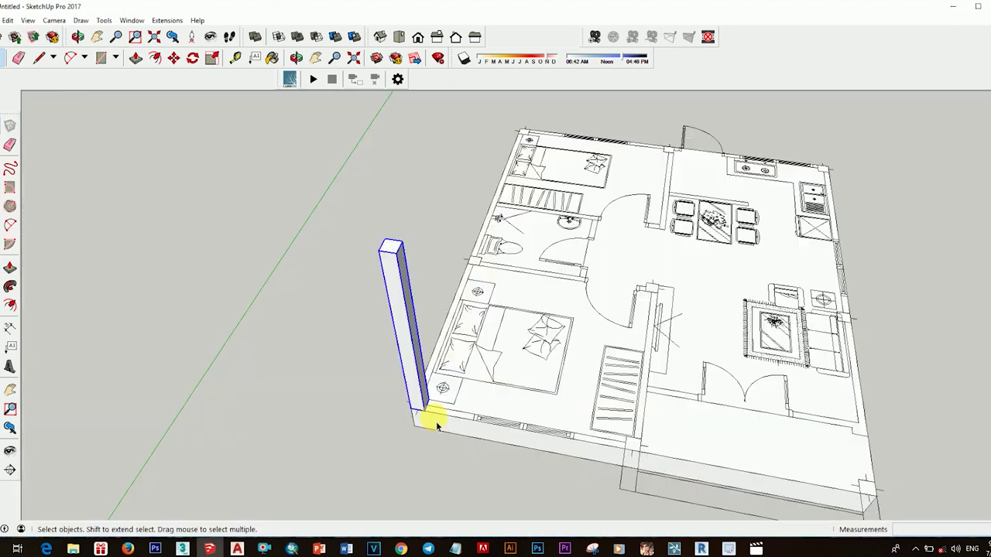
scroll(425, 414, "up", 3)
key("m")
mouse_move(423, 411)
middle_mouse_down()
mouse_move(542, 429)
mouse_move(526, 445)
middle_mouse_up()
key("space")
scroll(320, 387, "down", 5)
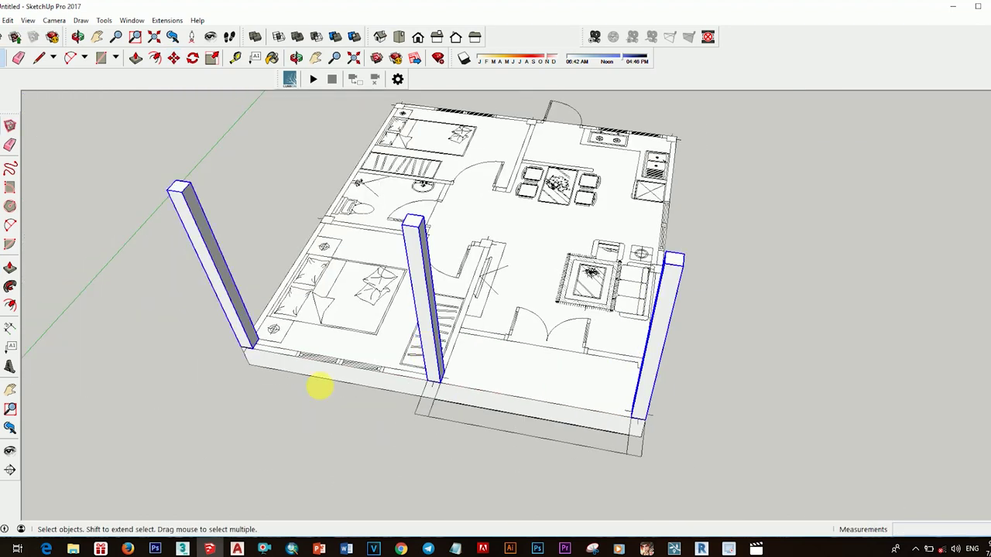
middle_click_drag(321, 387, 382, 347)
scroll(376, 327, "up", 5)
key("m")
key("ctrl")
left_click(377, 327)
left_click(441, 263)
scroll(703, 354, "down", 5)
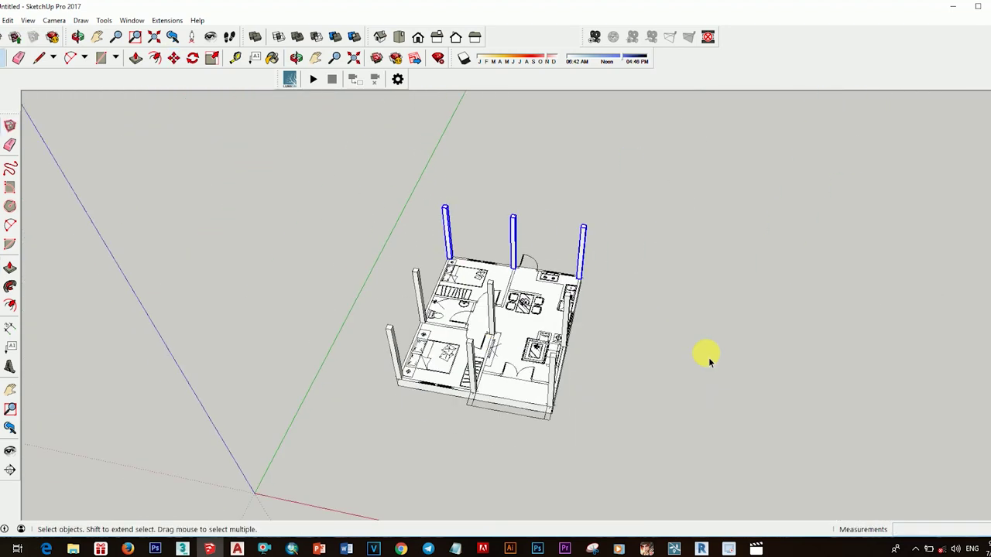
scroll(477, 380, "up", 5)
Draw a wall footprint rectangle along the floor edge between two columns.
key("r")
left_click(454, 350)
middle_click_drag(454, 349, 701, 276)
left_click(703, 276)
key("p")
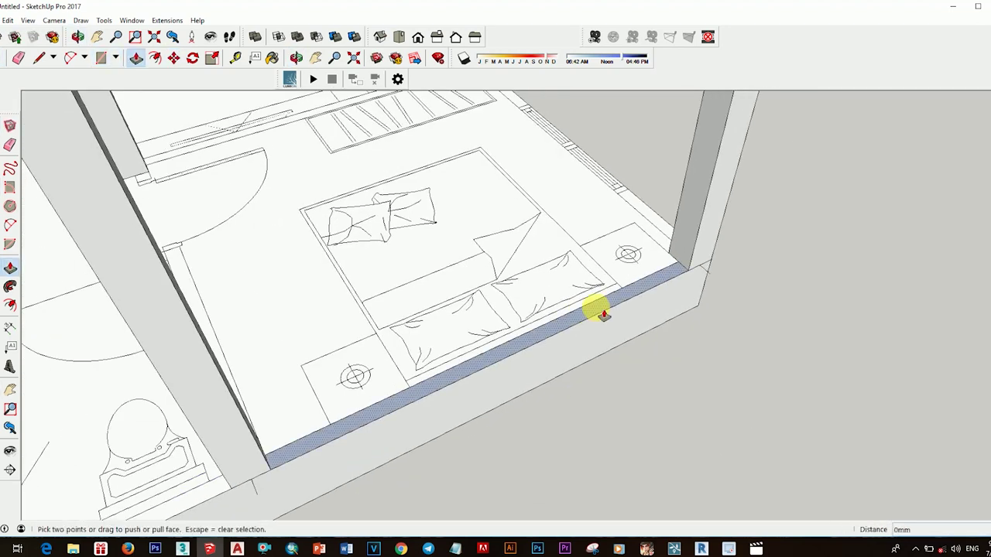
scroll(597, 379, "down", 5)
middle_click_drag(596, 379, 549, 380)
scroll(370, 376, "up", 5)
Push/Pull the footprint up to full height to form the wall.
key("space")
scroll(647, 364, "down", 5)
mouse_move(558, 339)
middle_mouse_down()
mouse_move(602, 382)
mouse_move(759, 411)
middle_mouse_up()
scroll(648, 382, "up", 5)
key("p")
middle_click_drag(649, 379, 663, 394)
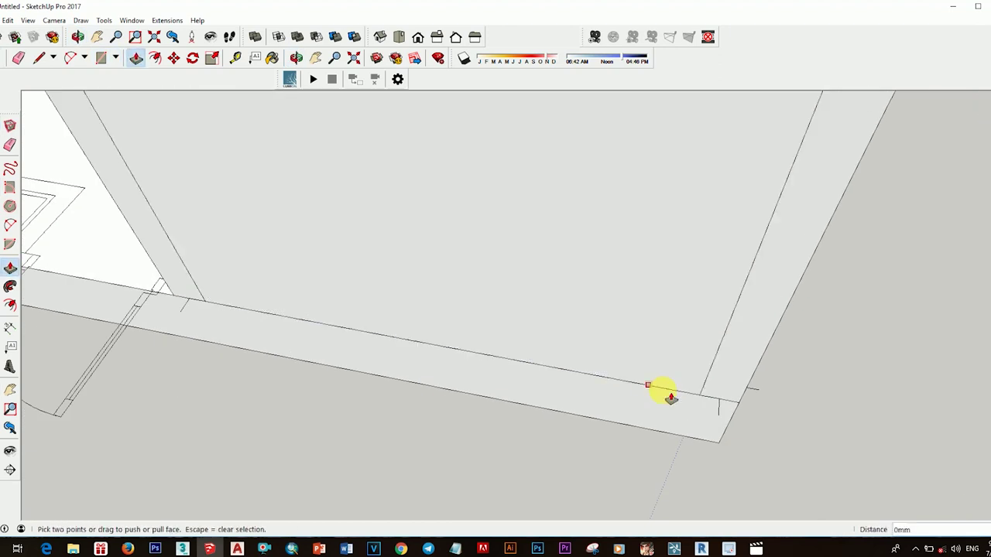
scroll(664, 393, "down", 5)
key("t")
scroll(455, 385, "up", 5)
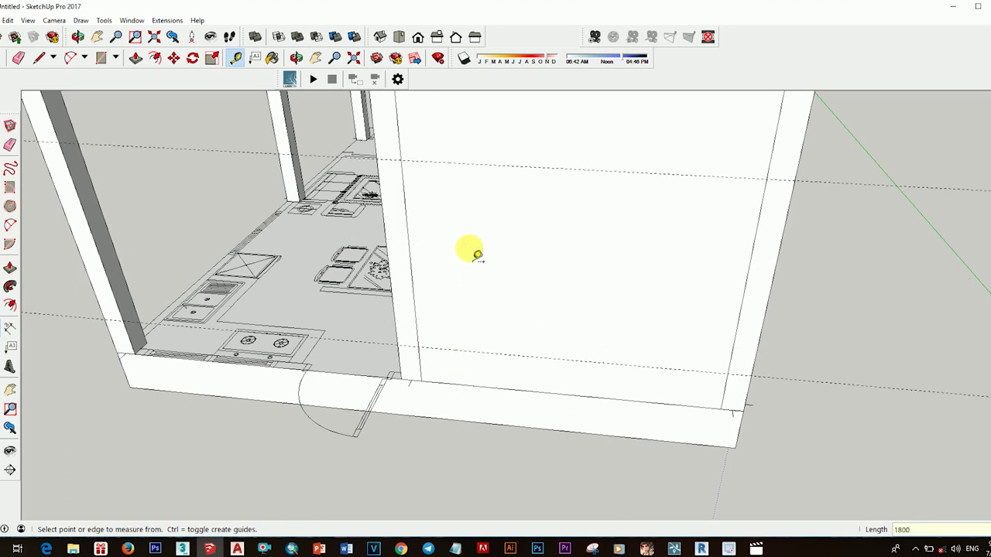
Draw a door rectangle on the wall and push it through to make an opening.
scroll(478, 256, "down", 5)
mouse_move(307, 312)
middle_mouse_down()
mouse_move(521, 328)
mouse_move(542, 270)
mouse_move(563, 314)
mouse_move(507, 252)
middle_mouse_up()
key("r")
left_click(506, 252)
left_click(505, 365)
scroll(503, 362, "up", 5)
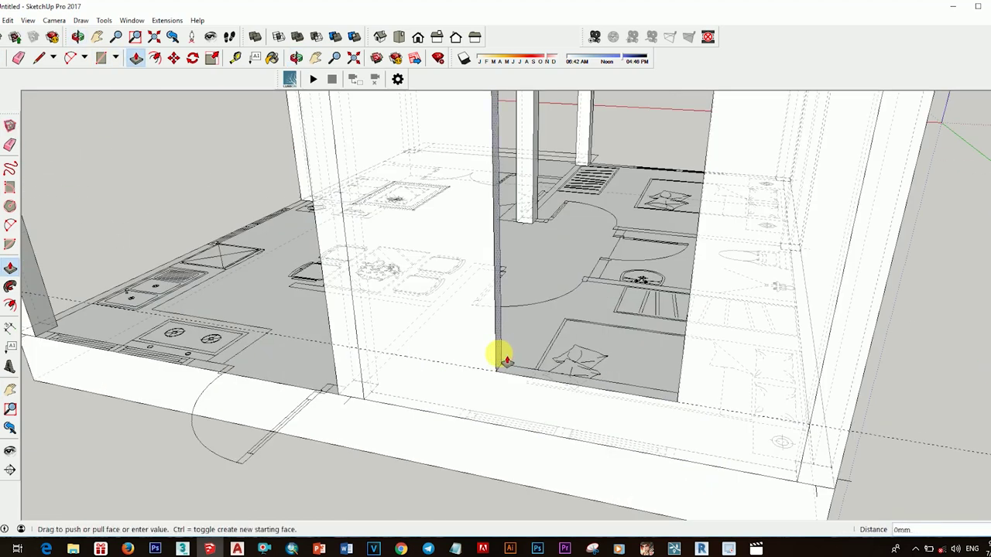
scroll(505, 360, "down", 5)
mouse_move(741, 377)
middle_mouse_down()
mouse_move(615, 407)
mouse_move(672, 434)
mouse_move(504, 415)
mouse_move(730, 405)
mouse_move(588, 438)
middle_mouse_up()
Move the opening to its proper position on the wall.
key("space")
left_click(568, 405)
key("m")
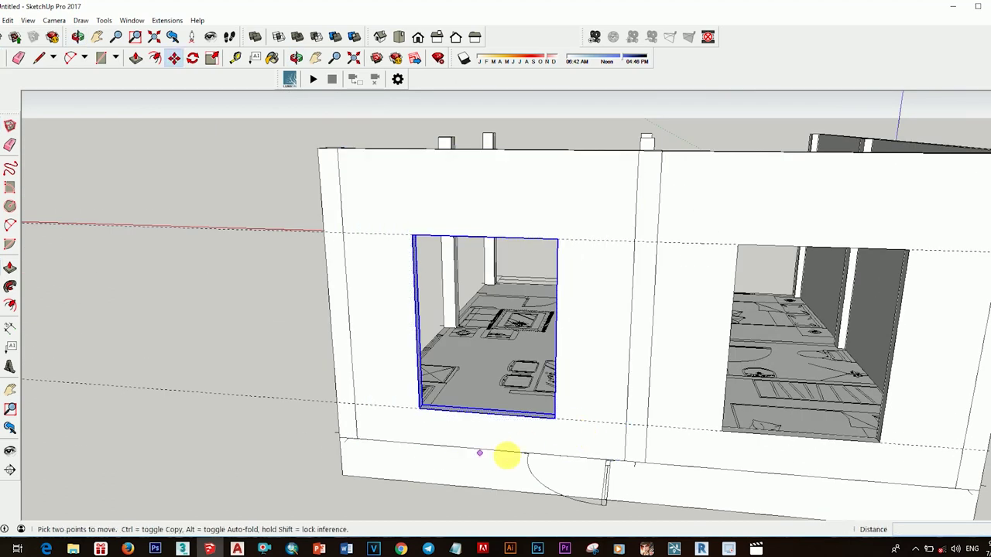
left_click(507, 455)
scroll(518, 433, "up", 3)
middle_click_drag(524, 420, 524, 426)
scroll(519, 414, "up", 2)
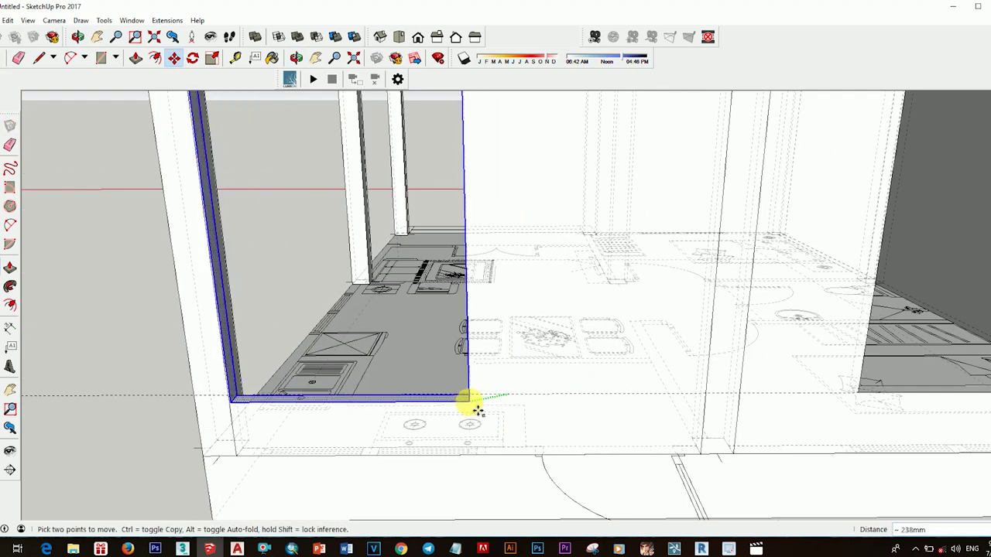
left_click(491, 460)
scroll(490, 460, "down", 5)
middle_click_drag(524, 367, 504, 246)
Draw a rectangle at the opening's lower edge and select its new face.
key("r")
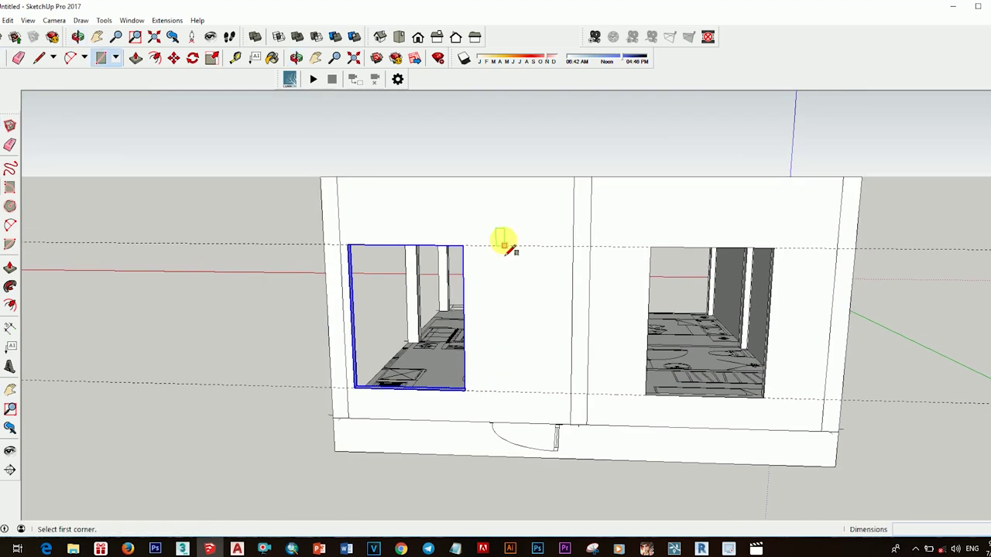
left_click(504, 246)
scroll(559, 413, "up", 3)
scroll(559, 409, "up", 2)
left_click(559, 409)
key("space")
left_click(527, 478)
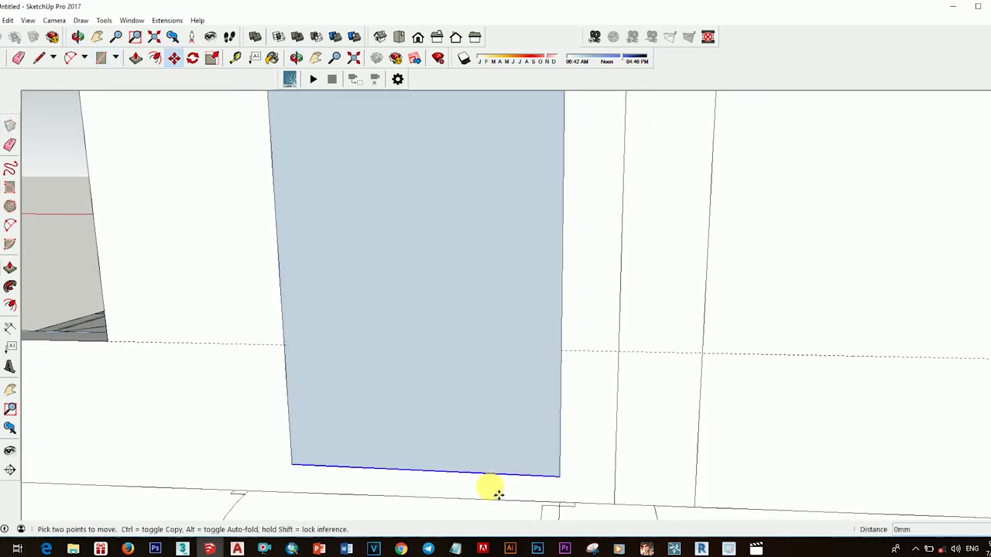
key("space")
scroll(515, 460, "down", 2)
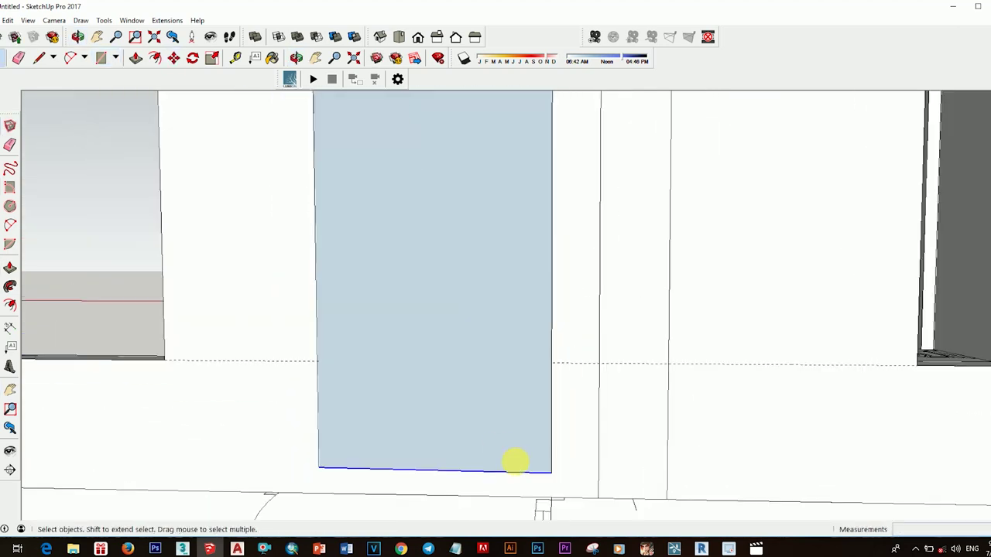
Draw another rectangle up from the floor and push it through the wall as a second opening.
key("r")
left_click(391, 487)
scroll(449, 325, "up", 3)
left_click(468, 276)
scroll(468, 277, "down", 3)
key("p")
left_click_drag(453, 387, 442, 416)
mouse_move(442, 436)
middle_mouse_down()
mouse_move(624, 453)
mouse_move(506, 361)
middle_mouse_up()
scroll(624, 453, "up", 3)
scroll(624, 452, "down", 2)
Orbit out to view the whole house and select the back wall face.
key("space")
scroll(658, 460, "down", 3)
key("o")
mouse_move(506, 361)
left_mouse_down()
mouse_move(648, 445)
mouse_move(551, 272)
left_mouse_up()
key("space")
left_click(551, 267)
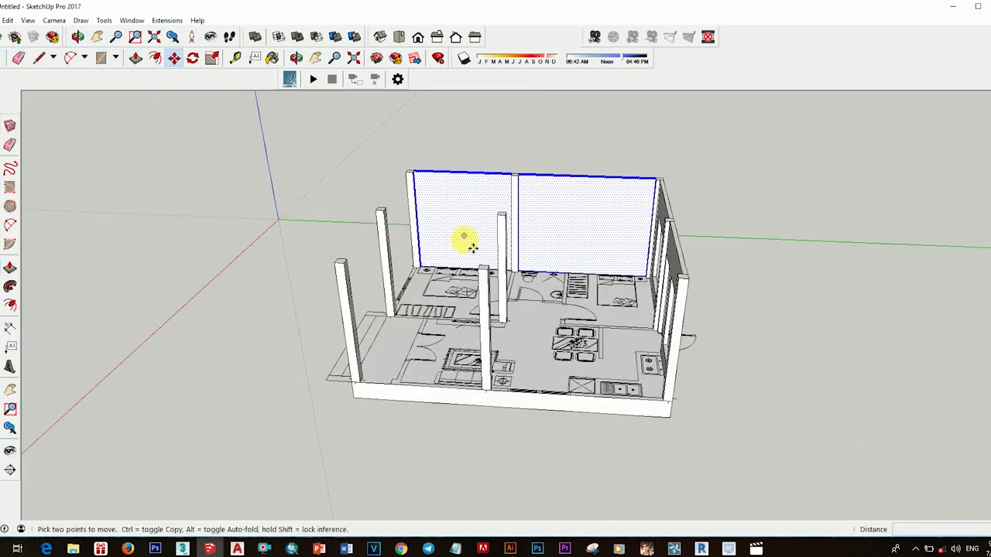
scroll(464, 246, "up", 3)
scroll(460, 247, "up", 2)
scroll(398, 320, "down", 5)
Push the narrow wall face beside the pillar back 100 mm.
mouse_move(398, 321)
middle_mouse_down()
mouse_move(592, 335)
mouse_move(625, 305)
mouse_move(599, 347)
mouse_move(666, 371)
mouse_move(626, 327)
mouse_move(657, 215)
middle_mouse_up()
left_click(655, 261)
key("p")
left_click(660, 261)
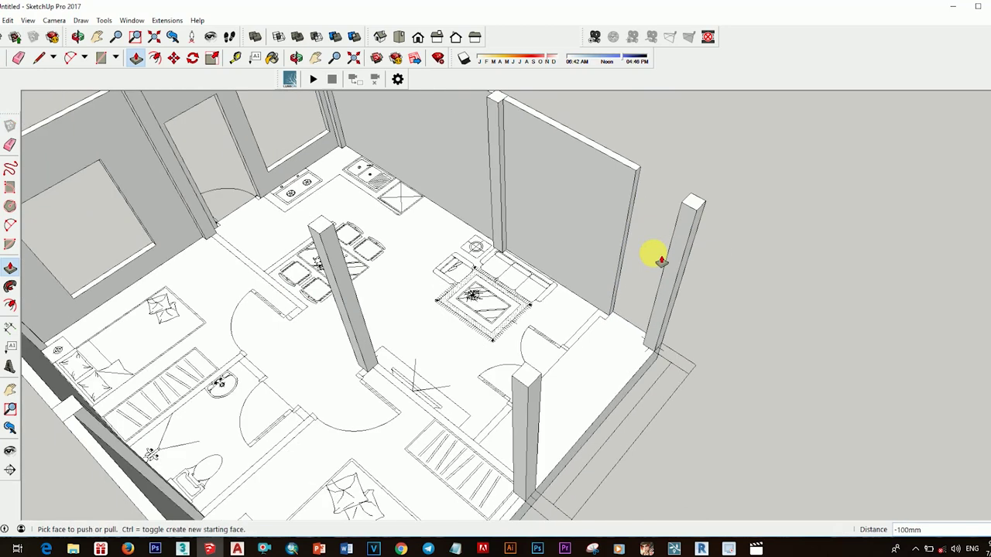
scroll(660, 262, "up", 2)
Start a line at the wall base and view the interior, cancelling a stray move.
key("l")
left_click(632, 332)
scroll(655, 243, "up", 2)
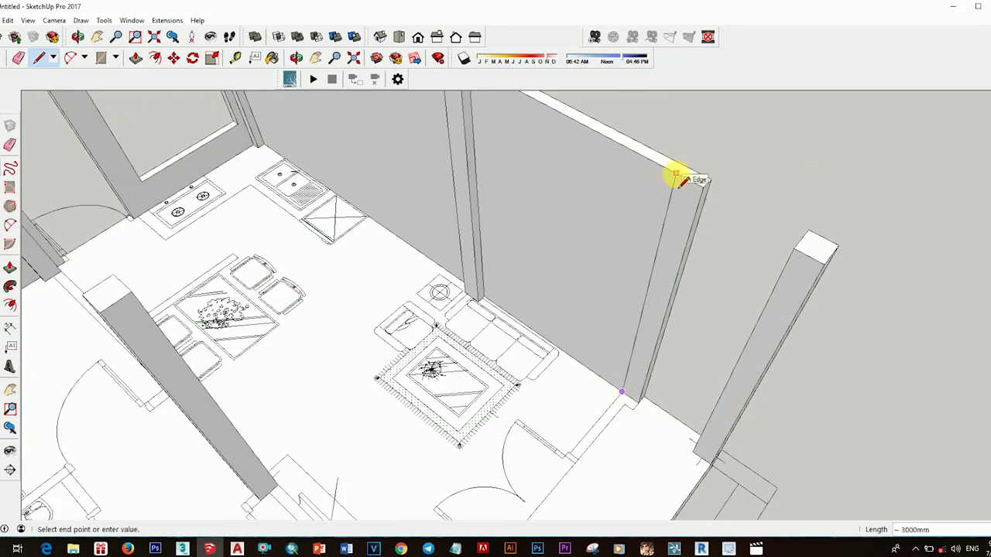
mouse_move(636, 372)
middle_mouse_down()
mouse_move(655, 250)
mouse_move(586, 425)
mouse_move(422, 350)
mouse_move(559, 239)
mouse_move(387, 195)
middle_mouse_up()
key("space")
key("p")
key("space")
key("m")
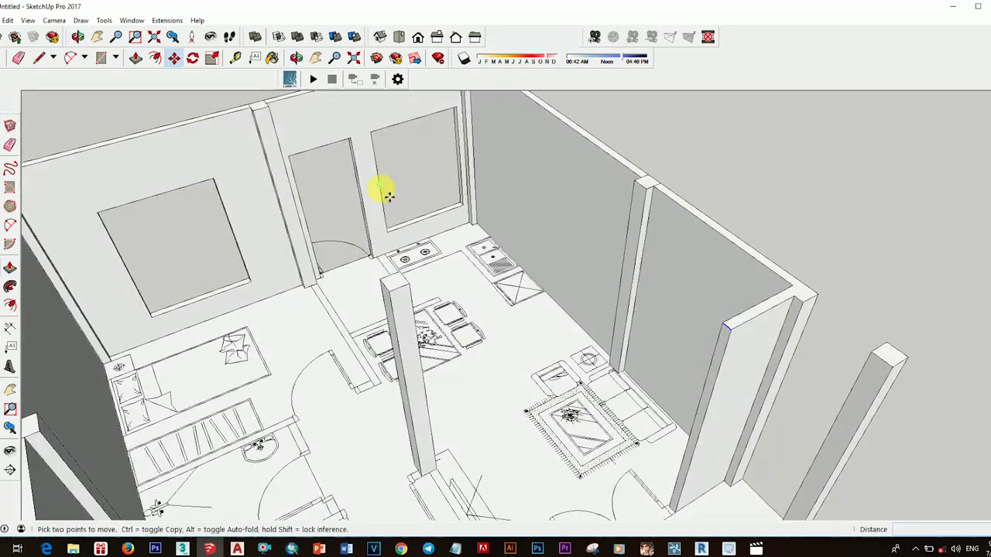
key("space")
From a wide overhead view, pick the floor face for Push/Pull.
mouse_move(324, 145)
middle_mouse_down()
mouse_move(495, 254)
mouse_move(495, 332)
mouse_move(436, 301)
mouse_move(410, 358)
middle_mouse_up()
key("p")
scroll(410, 358, "up", 3)
scroll(342, 348, "up", 3)
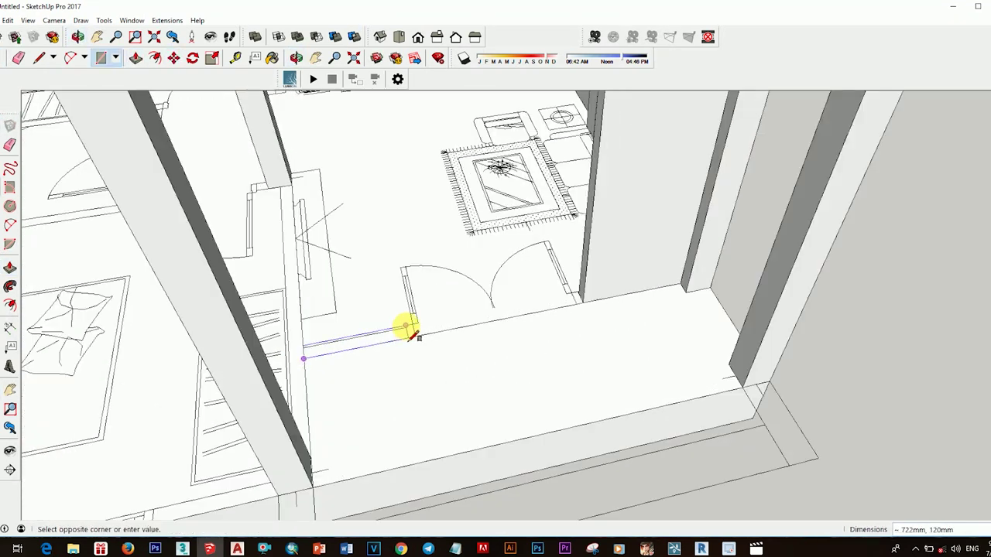
scroll(410, 327, "up", 3)
left_click(387, 349)
scroll(372, 217, "down", 2)
scroll(373, 218, "down", 3)
Select the thin floor strip, then view the house from overhead.
middle_click_drag(654, 317, 581, 364)
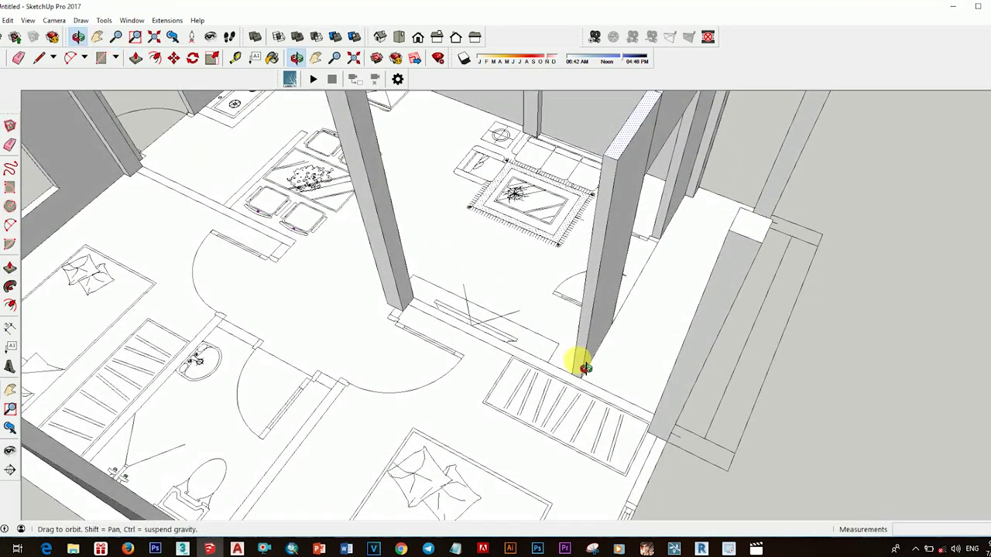
key("space")
scroll(582, 365, "up", 2)
scroll(720, 427, "up", 2)
left_click(659, 345)
scroll(658, 345, "down", 5)
middle_click_drag(480, 258, 566, 309)
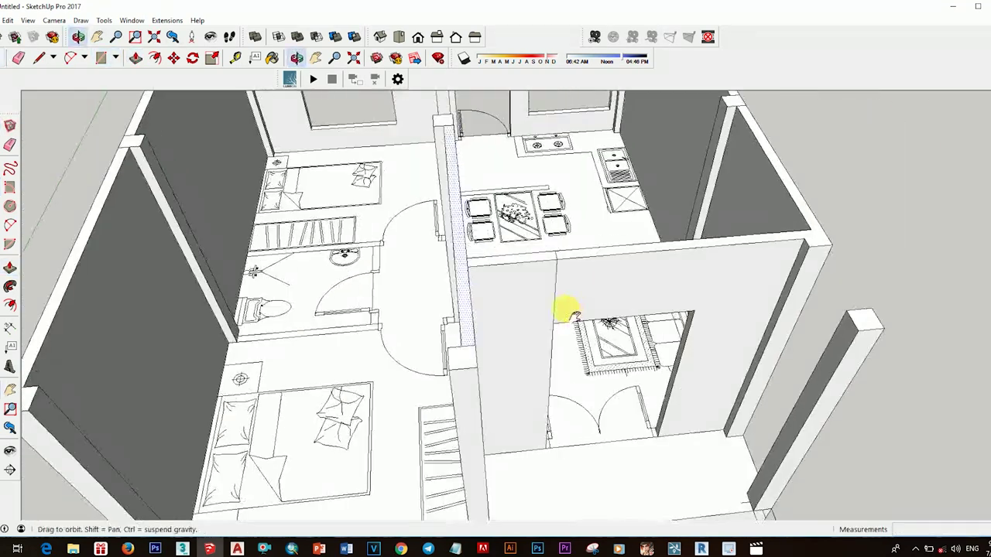
scroll(565, 309, "up", 3)
scroll(436, 281, "down", 4)
Copy the window by moving it with Ctrl held.
middle_click_drag(296, 308, 482, 194)
left_click(446, 170)
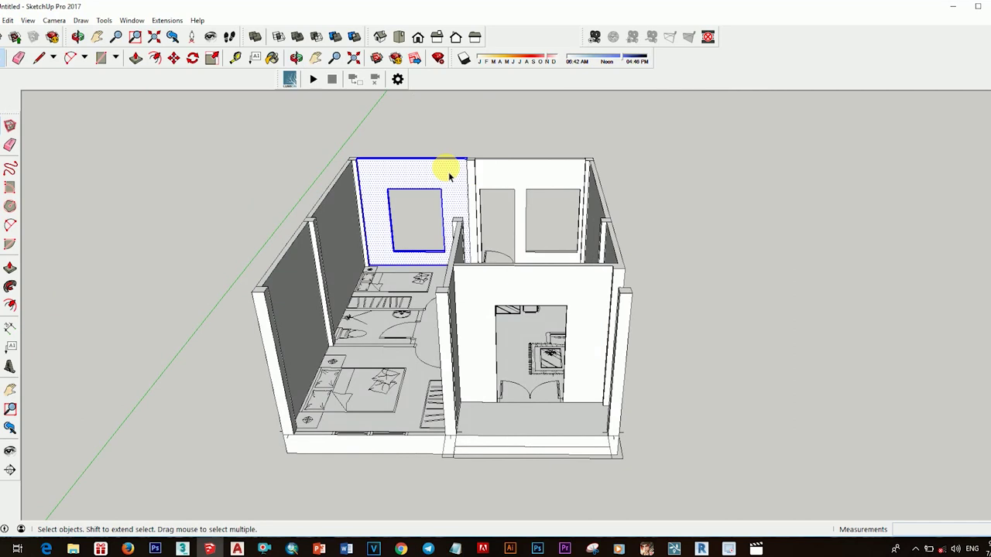
key("m")
key("ctrl")
left_click(446, 171)
scroll(401, 297, "up", 5)
scroll(350, 381, "down", 5)
middle_click_drag(350, 381, 480, 333)
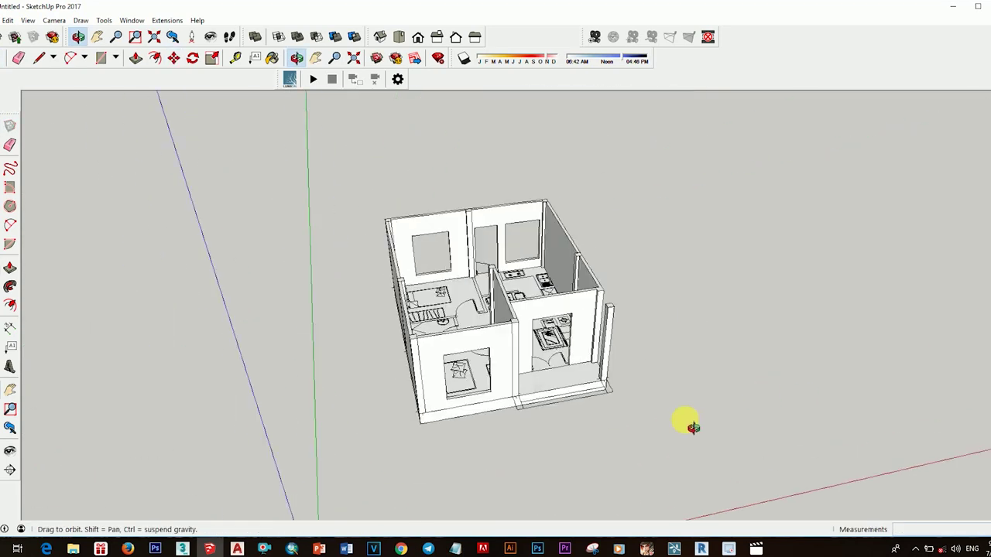
Draw a rectangle on the front wall and push it in as a window opening.
mouse_move(584, 356)
middle_mouse_down()
mouse_move(427, 405)
mouse_move(696, 327)
middle_mouse_up()
scroll(696, 327, "up", 3)
key("r")
left_click(503, 305)
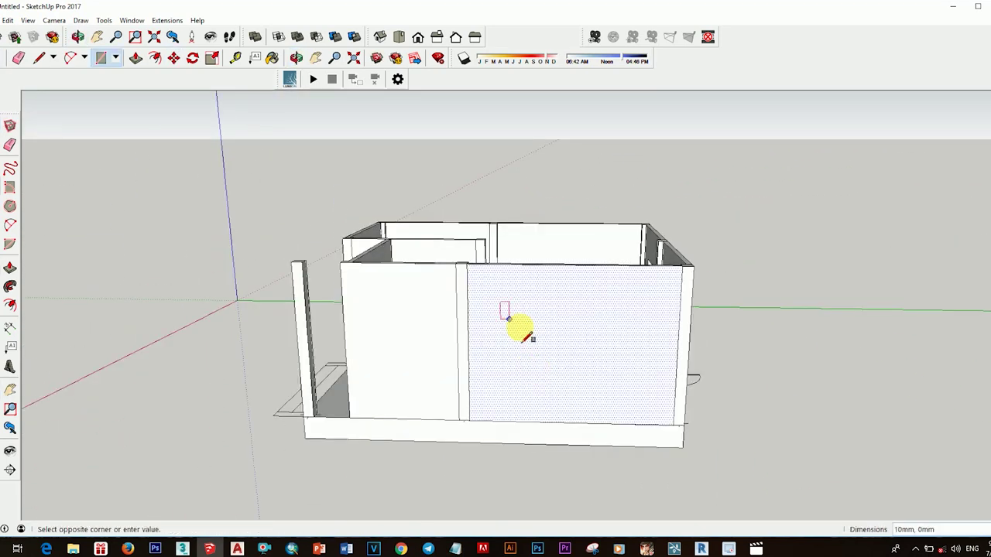
mouse_move(547, 348)
middle_mouse_down()
mouse_move(657, 394)
mouse_move(529, 230)
middle_mouse_up()
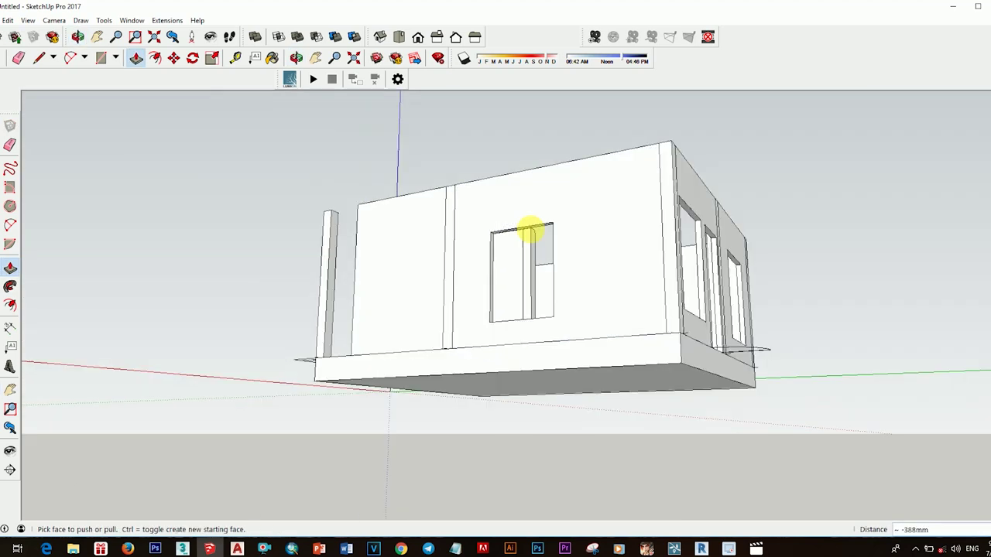
Orbit out to the whole house and around to face the doorway.
middle_click_drag(676, 236, 498, 403)
scroll(498, 403, "up", 5)
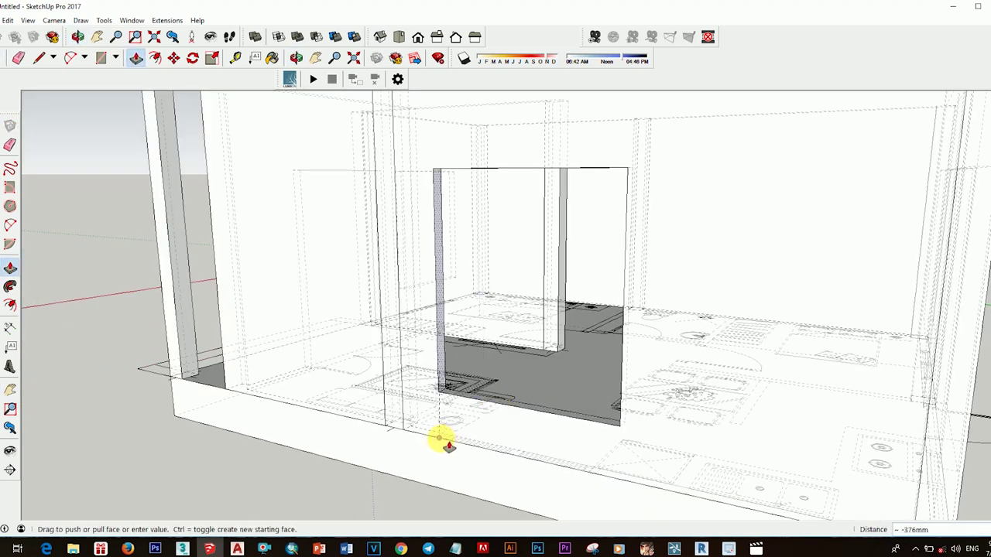
middle_click_drag(443, 441, 730, 299)
scroll(730, 299, "down", 5)
mouse_move(625, 372)
middle_mouse_down()
mouse_move(697, 387)
mouse_move(591, 272)
middle_mouse_up()
Draw a 3200 x 600 mm rectangle before the doorway and pull it up into a step block.
scroll(697, 387, "up", 5)
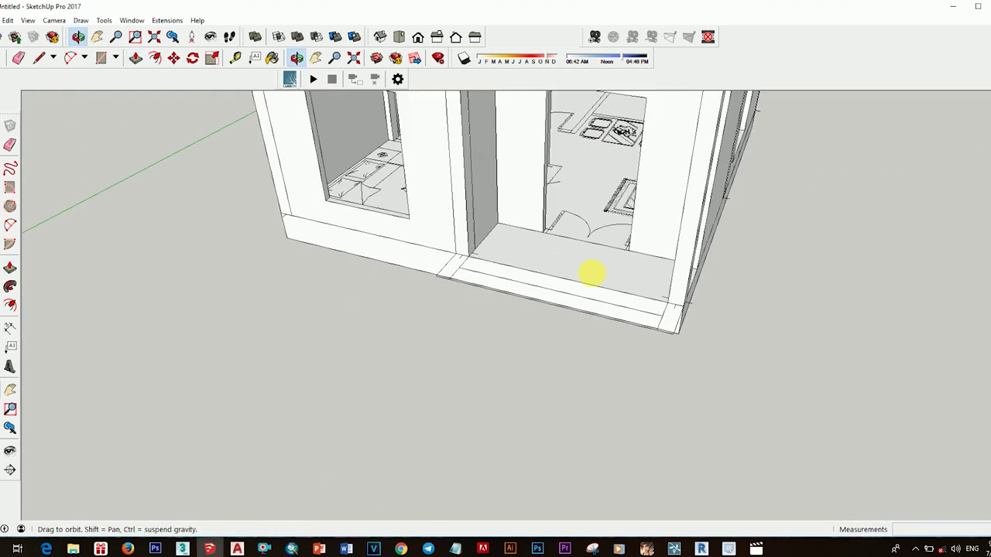
key("r")
scroll(592, 273, "up", 3)
middle_click_drag(432, 314, 460, 343)
left_click(346, 265)
left_click(757, 405)
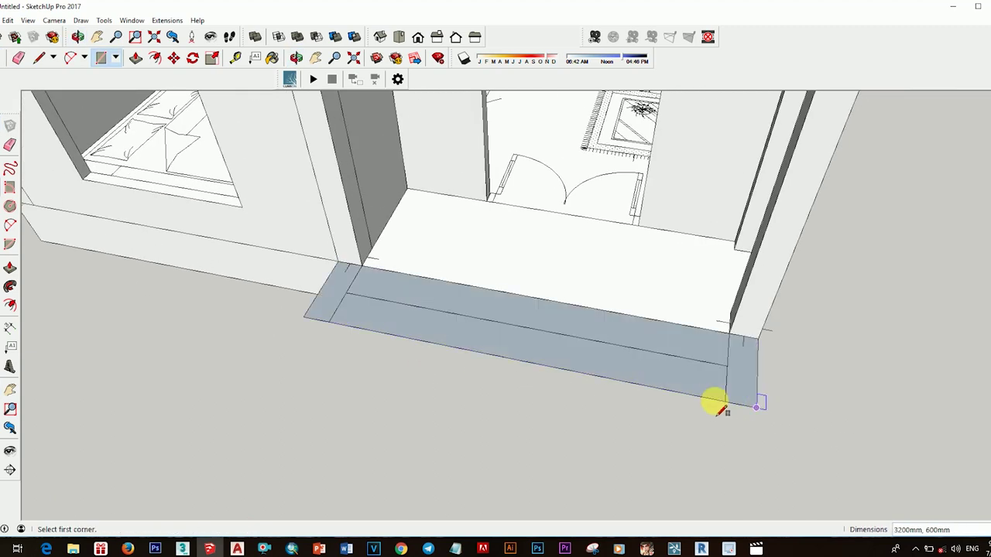
key("space")
key("p")
left_click_drag(663, 409, 541, 365)
key("space")
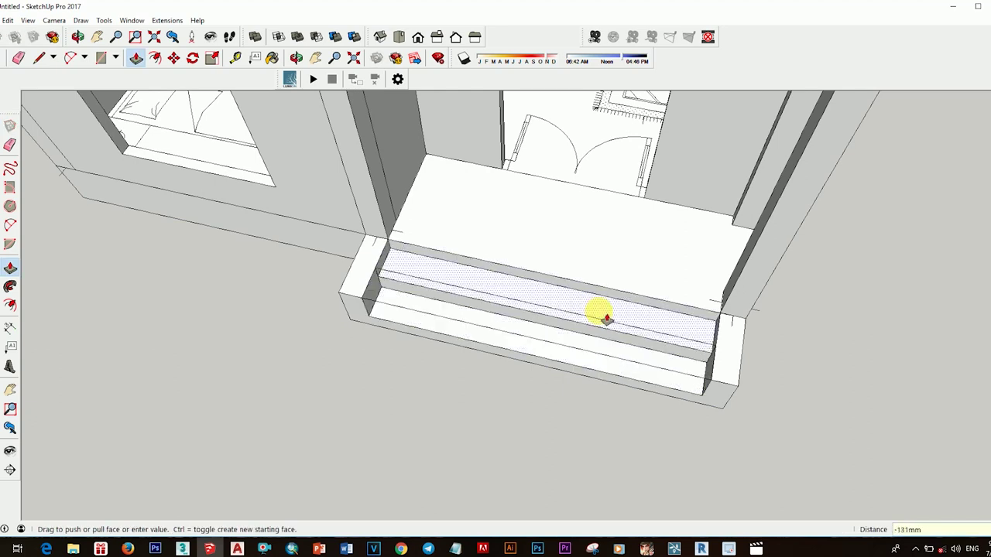
Orbit around the new step block to inspect its corners.
middle_click_drag(554, 370, 482, 254)
scroll(415, 230, "up", 3)
scroll(496, 274, "up", 3)
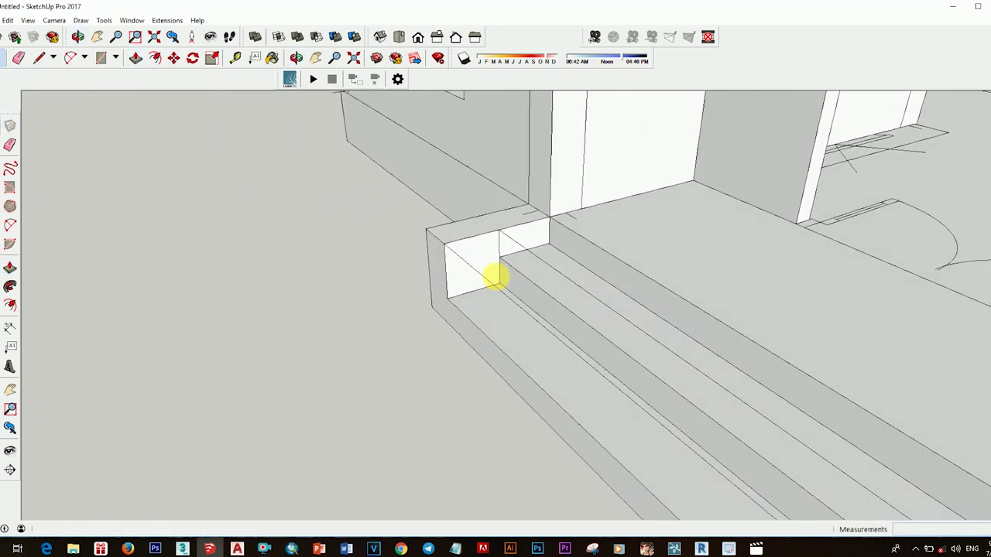
scroll(505, 211, "up", 2)
key("l")
scroll(463, 254, "down", 3)
key("p")
middle_click_drag(427, 237, 721, 289)
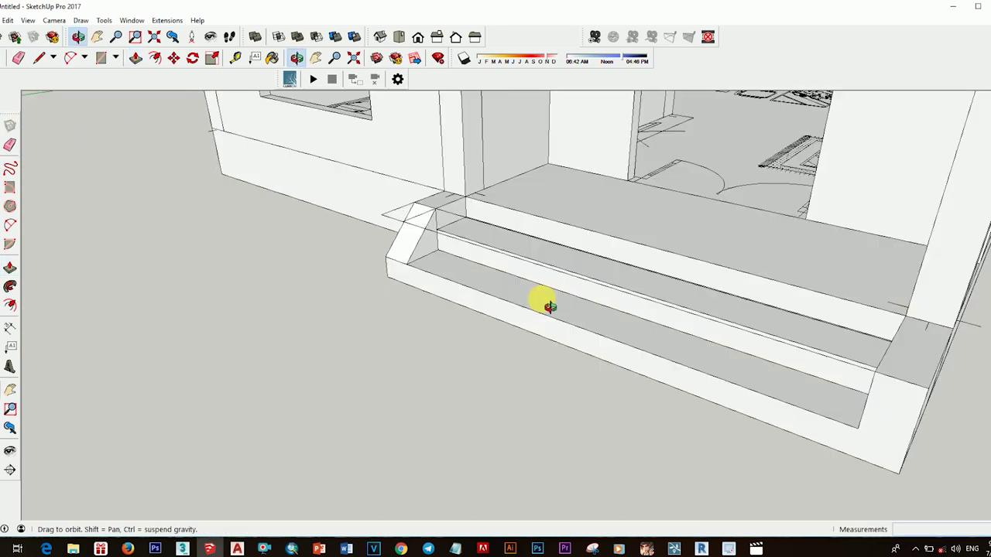
key("space")
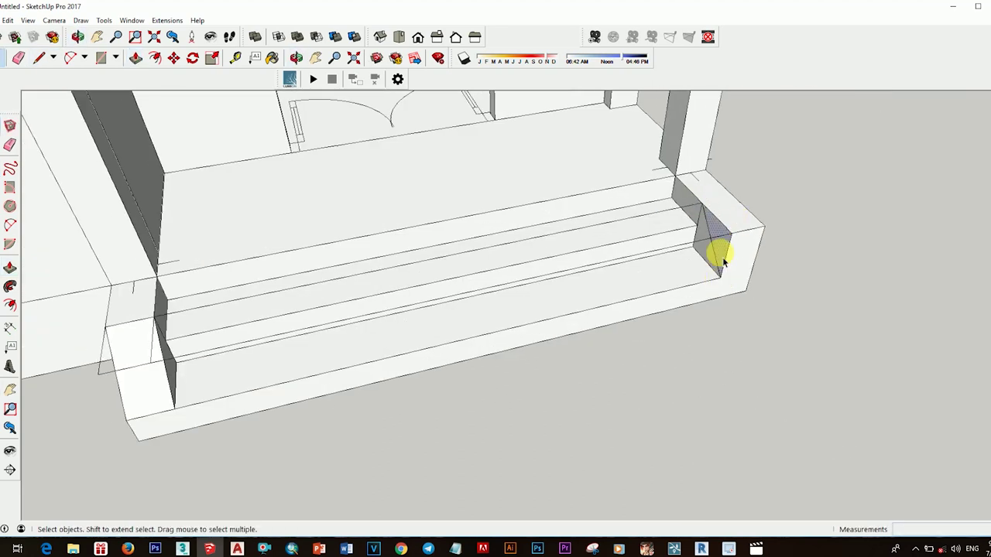
middle_click_drag(765, 252, 449, 232)
key("space")
scroll(579, 225, "up", 3)
scroll(509, 261, "down", 1)
middle_click_drag(508, 261, 774, 299)
Copy the steps to the right, then erase the stray copy.
left_click(562, 261)
scroll(581, 310, "down", 3)
scroll(509, 221, "up", 3)
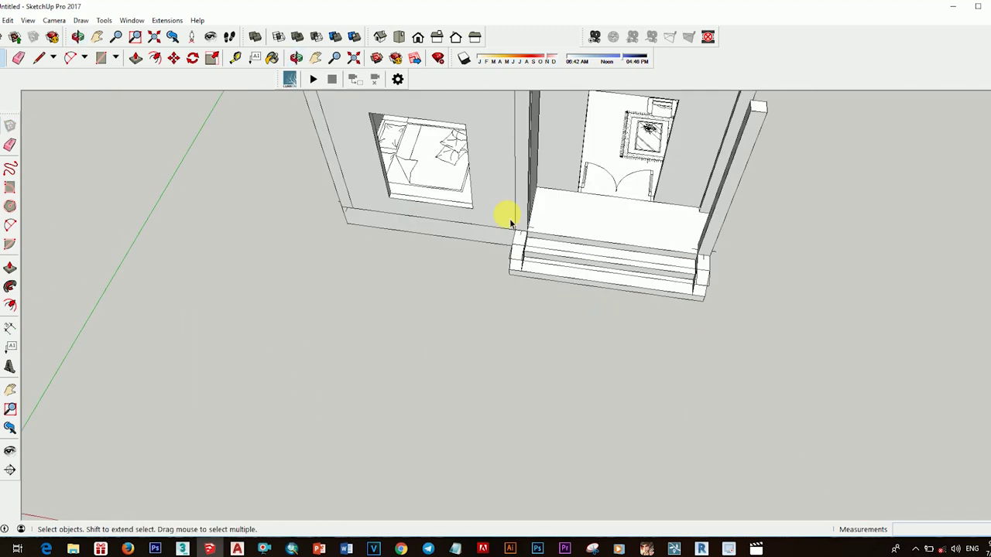
key("ctrl")
left_click(663, 338)
left_click(851, 454)
scroll(774, 387, "up", 3)
mouse_move(690, 331)
middle_mouse_down()
mouse_move(600, 287)
mouse_move(482, 319)
middle_mouse_up()
key("e")
left_click(605, 291)
key("space")
Zoom in on the end of the steps beside the wall.
key("p")
scroll(398, 276, "up", 3)
mouse_move(547, 255)
middle_mouse_down()
mouse_move(589, 287)
mouse_move(575, 312)
mouse_move(745, 310)
mouse_move(699, 258)
mouse_move(524, 294)
mouse_move(632, 362)
mouse_move(602, 369)
mouse_move(592, 338)
mouse_move(624, 328)
mouse_move(517, 381)
mouse_move(767, 418)
middle_mouse_up()
key("space")
scroll(573, 298, "up", 2)
key("e")
scroll(696, 283, "down", 5)
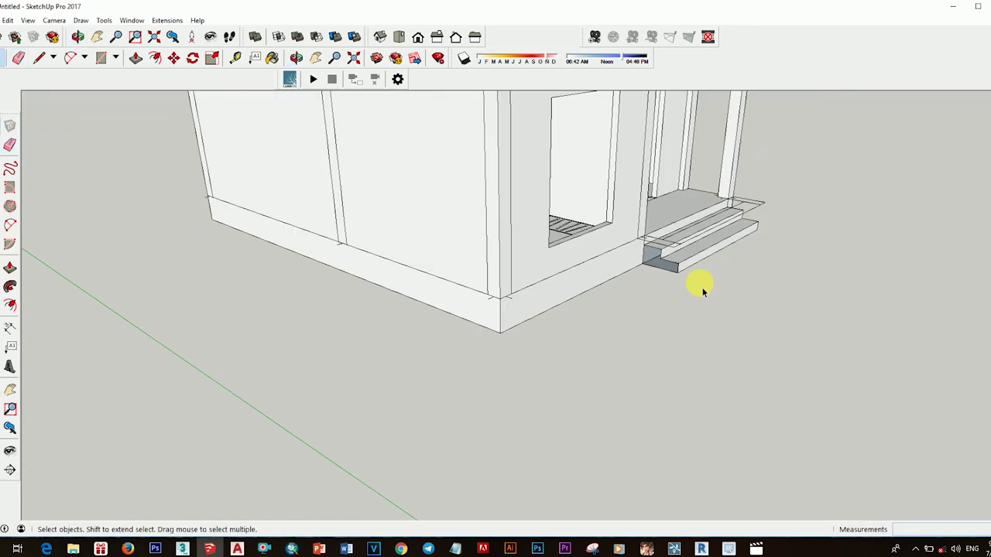
scroll(592, 317, "up", 5)
mouse_move(593, 316)
middle_mouse_down()
mouse_move(584, 337)
mouse_move(551, 307)
mouse_move(511, 316)
mouse_move(566, 350)
mouse_move(477, 336)
mouse_move(531, 287)
middle_mouse_up()
key("space")
Select all the connected step geometry.
triple_click(478, 336)
triple_click(657, 349)
middle_click_drag(657, 349, 661, 314)
scroll(660, 314, "down", 4)
scroll(464, 267, "up", 4)
Start a low side block at the step end with a rectangle and line at the wall base.
key("r")
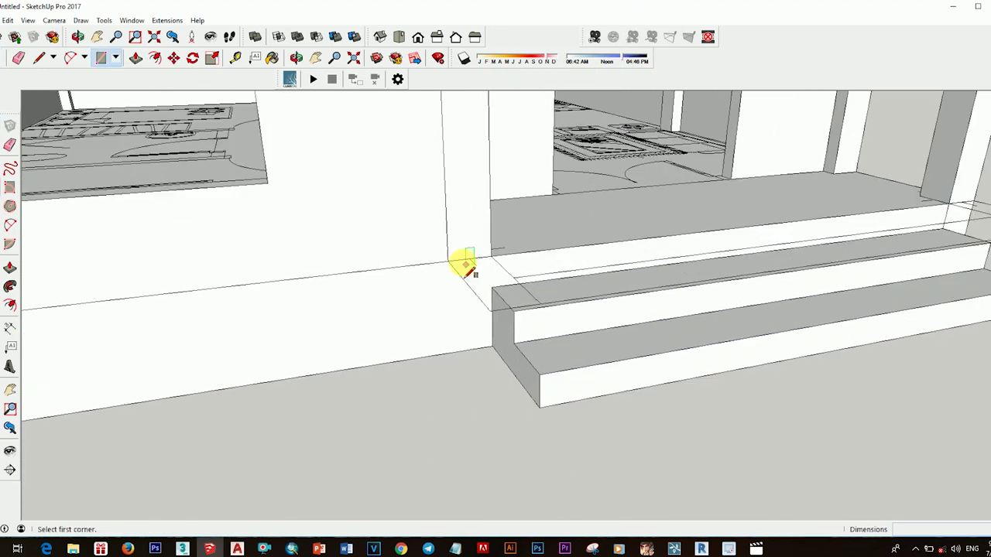
mouse_move(503, 296)
middle_mouse_down()
mouse_move(515, 332)
mouse_move(641, 391)
middle_mouse_up()
left_click(432, 240)
left_click(492, 449)
key("r")
scroll(544, 329, "up", 2)
left_click(479, 275)
middle_click_drag(564, 364, 369, 316)
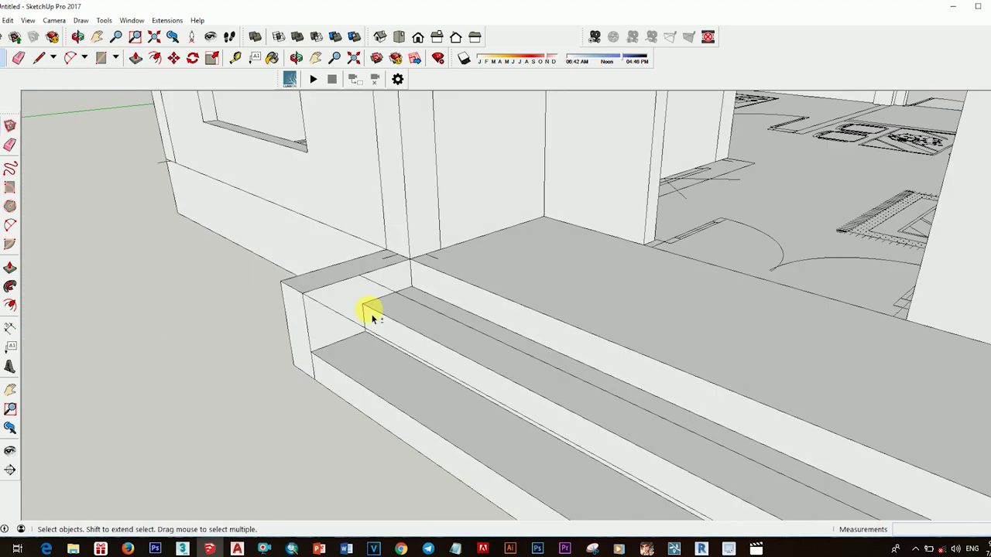
key("l")
left_click(411, 292)
scroll(350, 305, "down", 3)
Select the small corner block, view both side blocks, and orbit around the house.
key("space")
triple_click(380, 286)
middle_click_drag(755, 427, 688, 358)
right_click(545, 250)
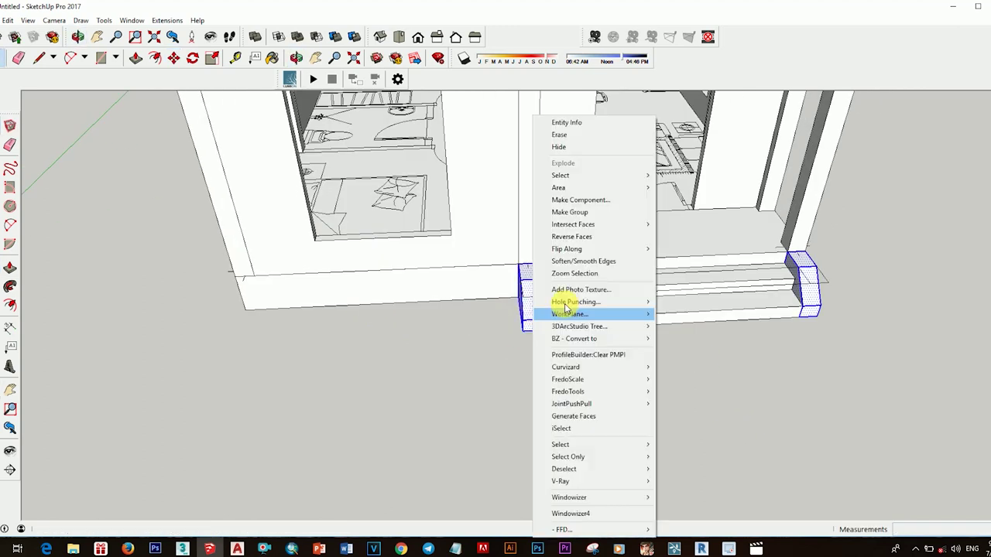
left_click(570, 250)
scroll(615, 281, "down", 5)
mouse_move(615, 281)
middle_mouse_down()
mouse_move(536, 318)
mouse_move(619, 281)
middle_mouse_up()
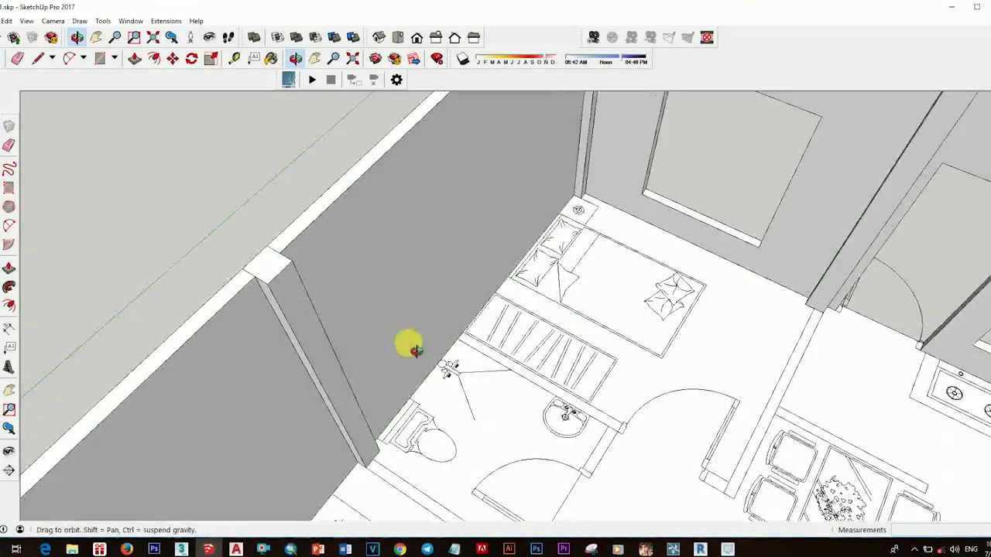
mouse_move(415, 350)
middle_mouse_down()
mouse_move(473, 376)
mouse_move(433, 320)
middle_mouse_up()
Start a line on the bedroom wall's top edge and bring the bedroom floor into view.
left_click(427, 193)
scroll(449, 155, "up", 2)
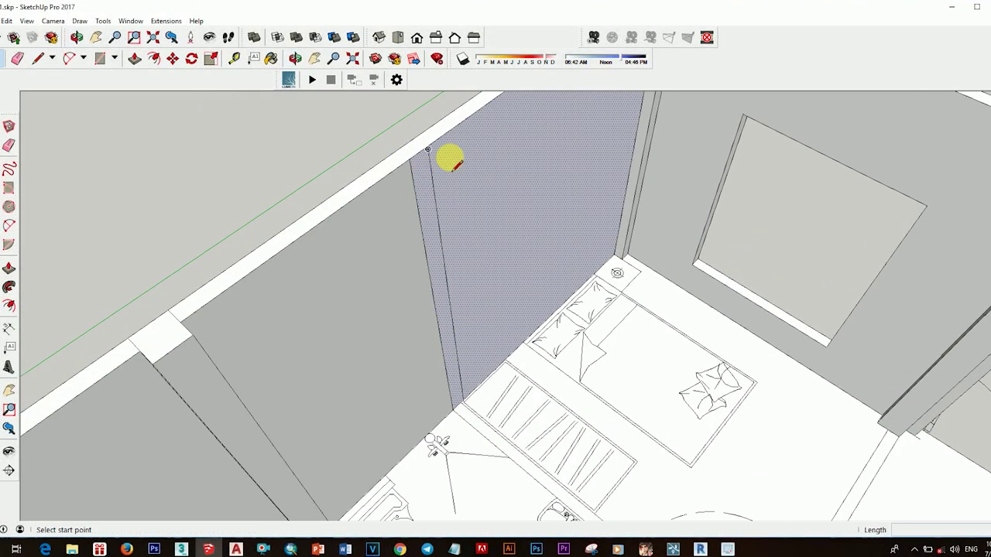
key("l")
scroll(426, 162, "up", 3)
scroll(426, 148, "up", 3)
left_click(429, 151)
mouse_move(427, 148)
middle_mouse_down()
mouse_move(465, 172)
mouse_move(333, 221)
middle_mouse_up()
scroll(331, 213, "down", 5)
scroll(354, 480, "up", 2)
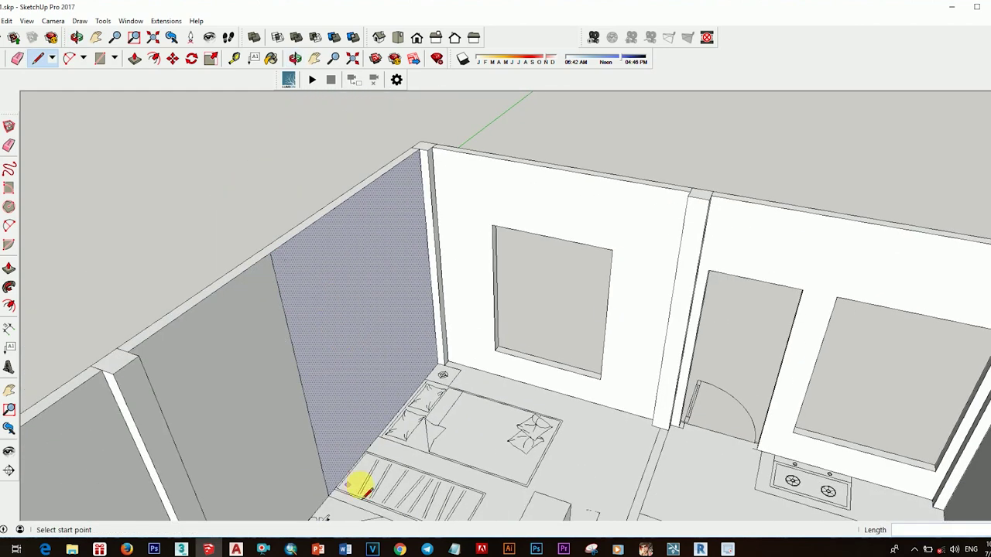
Draw a floor rectangle for the first partition and push/pull it up to full wall height.
key("space")
scroll(365, 469, "up", 3)
key("r")
left_click(323, 438)
left_click(520, 511)
key("p")
left_click(495, 434)
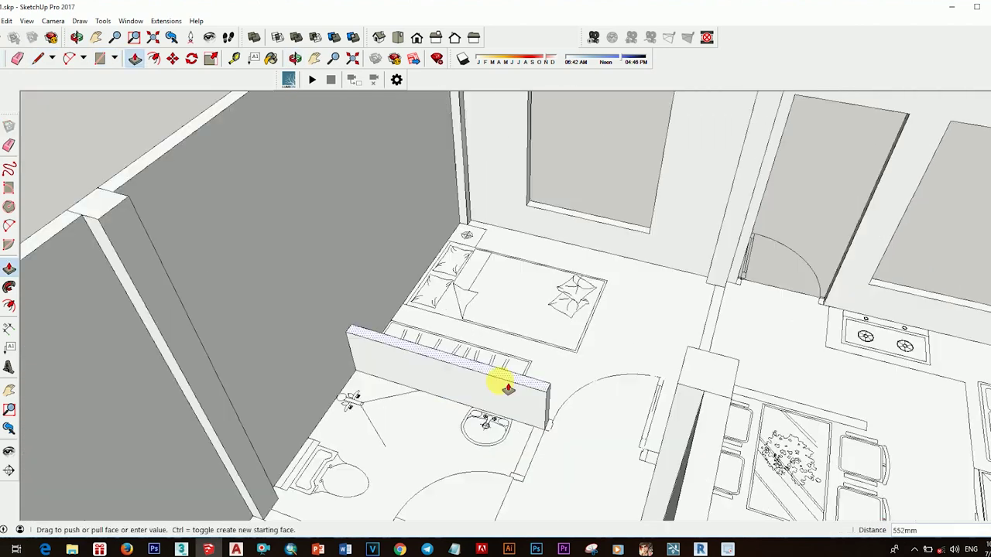
left_click(504, 380)
key("space")
scroll(398, 364, "up", 5)
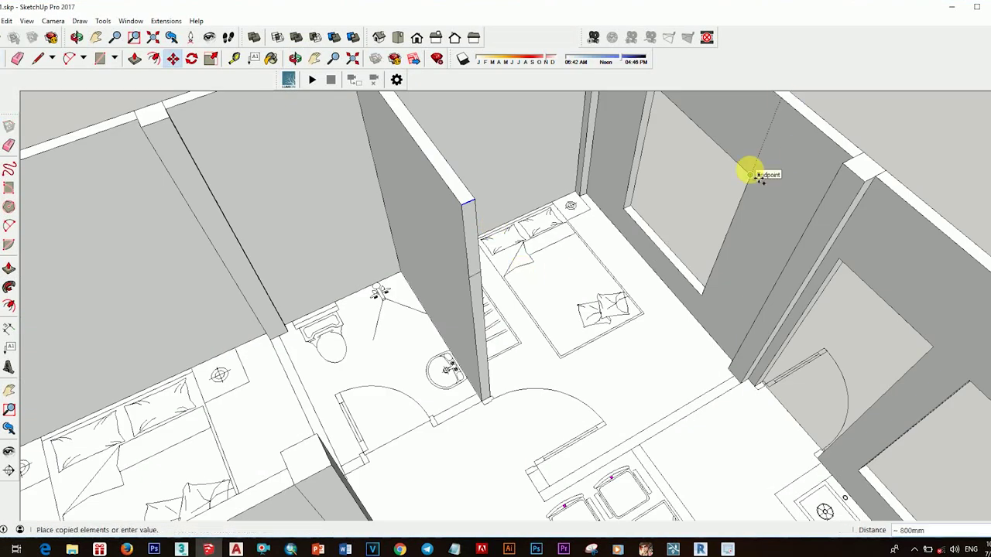
scroll(755, 175, "up", 2)
Draw a second partition rectangle on the floor and push/pull it into a standing wall.
key("space")
scroll(697, 224, "down", 4)
scroll(612, 287, "up", 5)
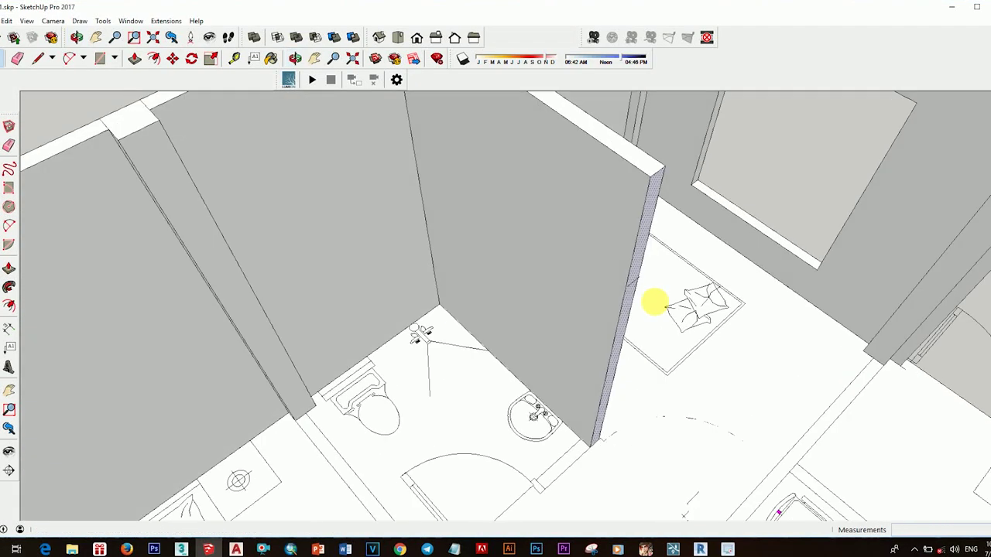
scroll(542, 309, "down", 1)
key("r")
scroll(656, 203, "down", 3)
scroll(542, 398, "up", 3)
left_click(721, 282)
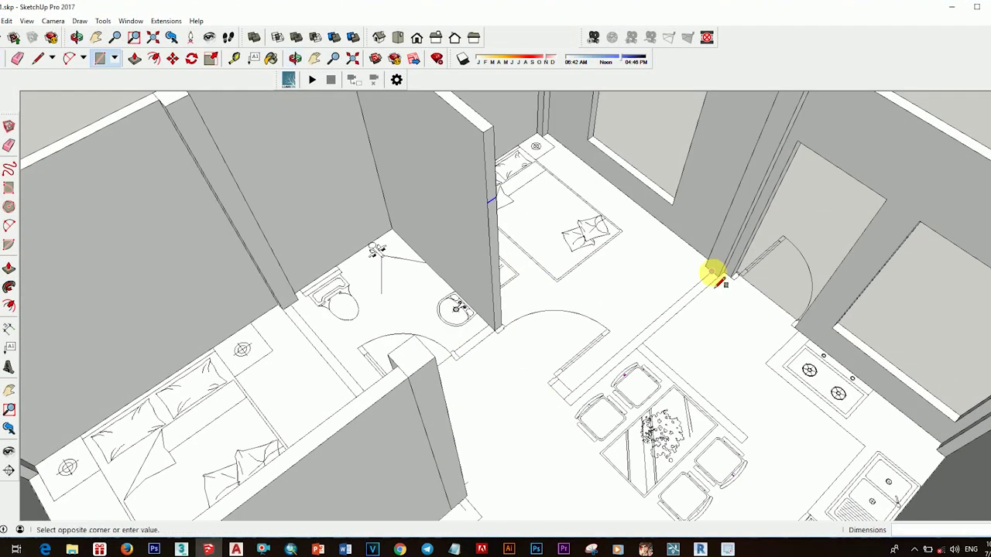
left_click(573, 390)
right_click(573, 391)
key("p")
left_click(575, 393)
scroll(575, 393, "down", 3)
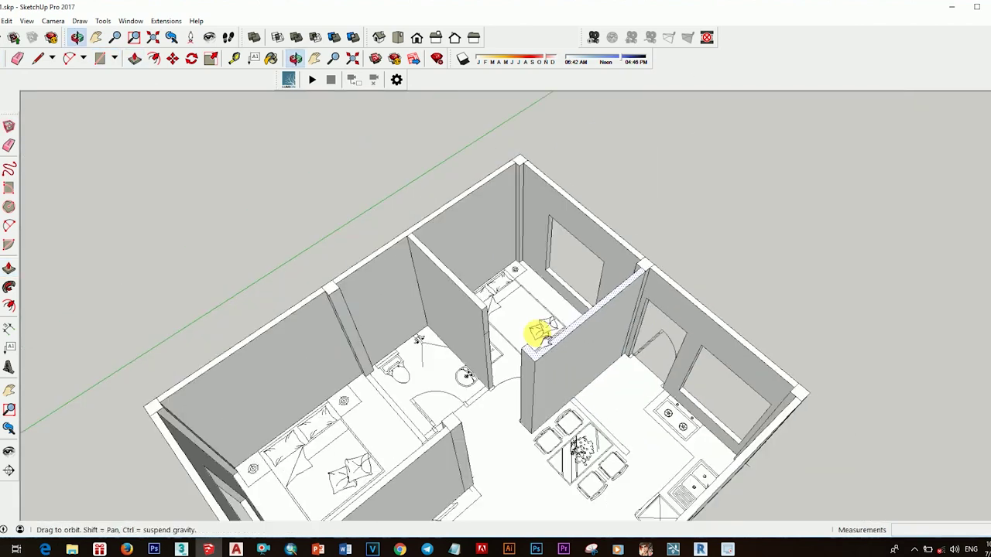
scroll(534, 325, "up", 3)
Orbit around the new partition walls to a higher angle over the rooms.
key("space")
scroll(629, 360, "up", 2)
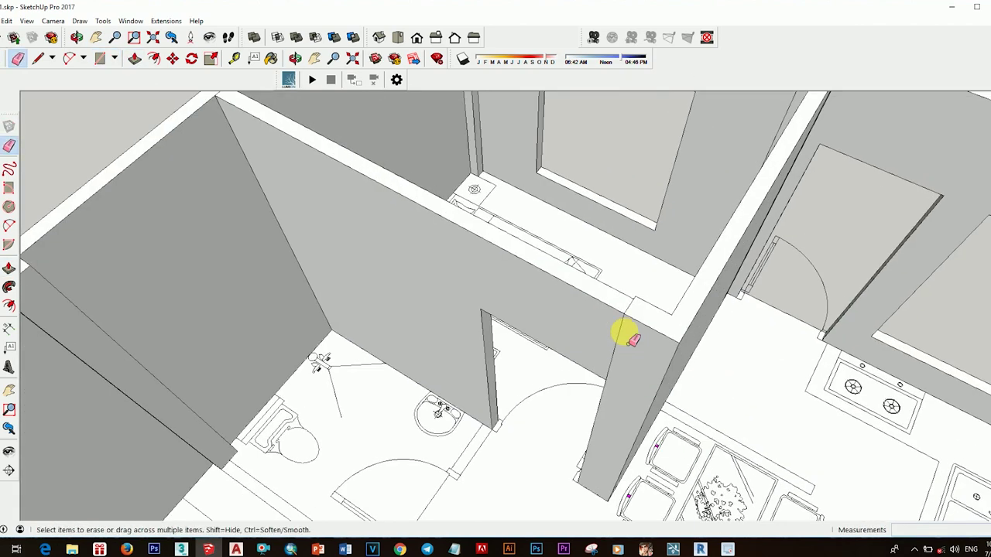
middle_click_drag(623, 332, 299, 305)
scroll(493, 316, "up", 3)
scroll(459, 389, "up", 2)
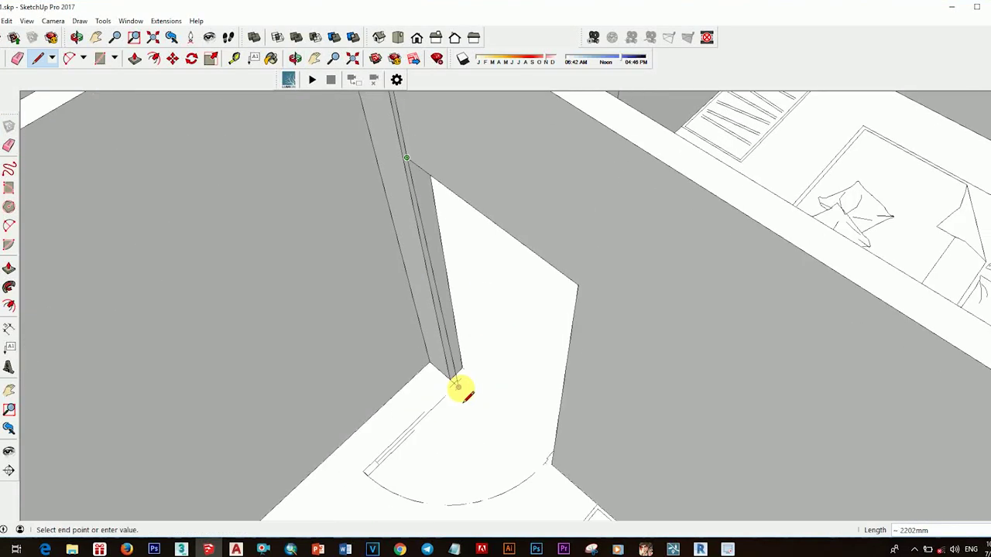
scroll(435, 190, "down", 2)
scroll(531, 339, "down", 3)
mouse_move(531, 339)
middle_mouse_down()
mouse_move(699, 358)
mouse_move(686, 387)
middle_mouse_up()
scroll(685, 387, "up", 2)
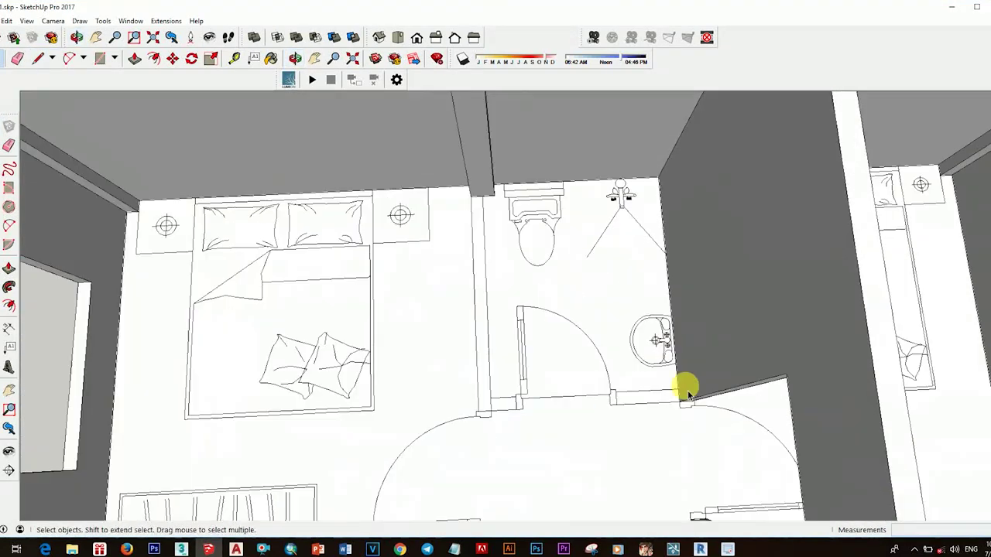
Draw a line from the sink-wall corner and check the bathroom from the side.
key("l")
scroll(620, 347, "up", 3)
left_click(684, 411)
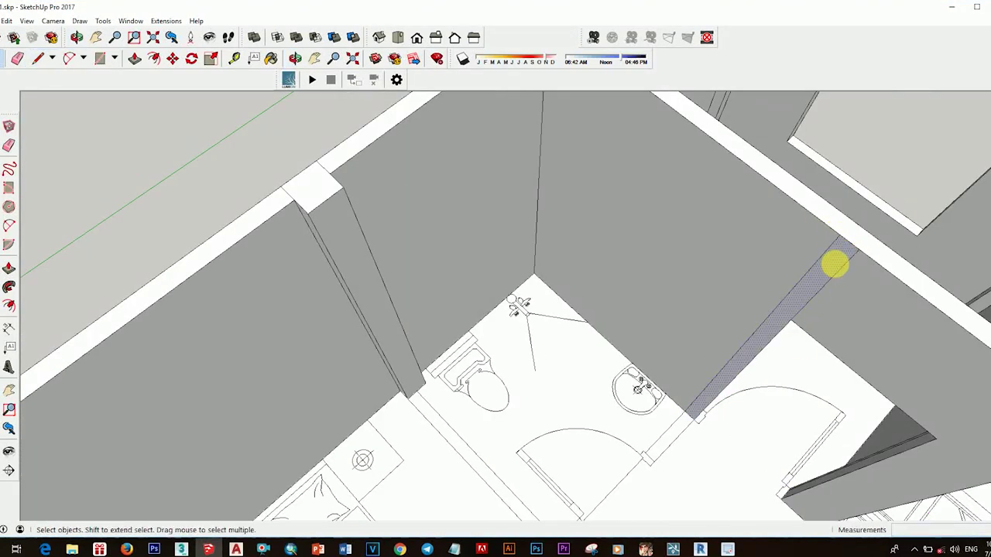
middle_click_drag(835, 266, 690, 348)
scroll(667, 190, "up", 3)
key("space")
scroll(747, 325, "down", 3)
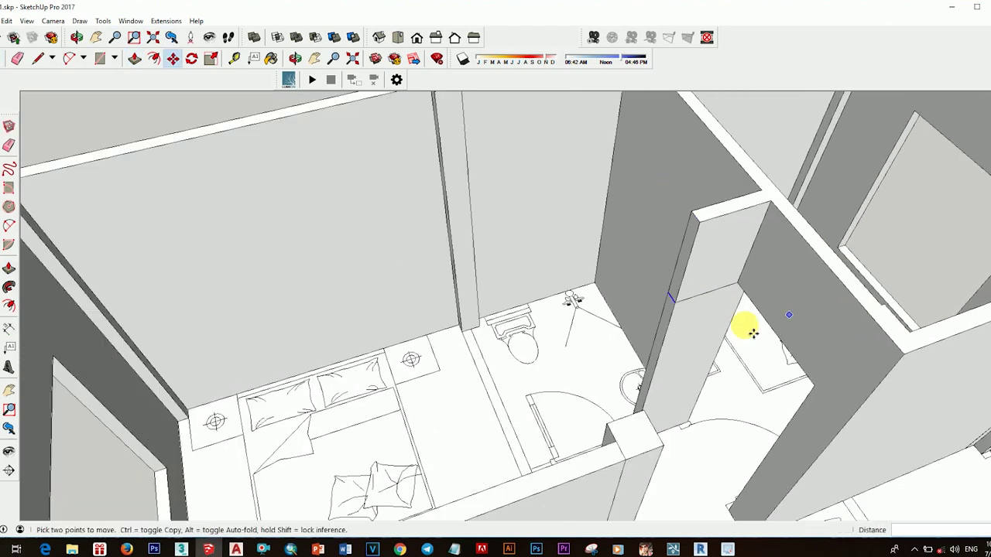
middle_click_drag(747, 325, 666, 401)
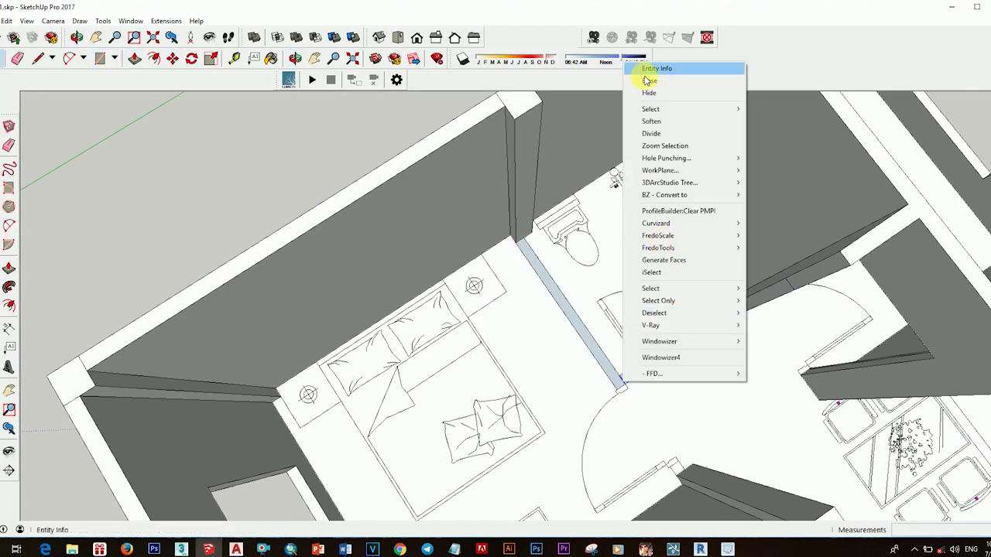
mouse_move(369, 194)
middle_mouse_down()
mouse_move(641, 230)
mouse_move(564, 291)
mouse_move(774, 358)
mouse_move(628, 380)
mouse_move(719, 219)
mouse_move(671, 323)
mouse_move(465, 210)
middle_mouse_up()
Clean up leftover edges around the partition walls with the Eraser.
key("r")
key("p")
key("space")
key("space")
mouse_move(479, 280)
middle_mouse_down()
mouse_move(595, 266)
mouse_move(496, 314)
mouse_move(420, 228)
mouse_move(668, 292)
mouse_move(464, 248)
mouse_move(823, 365)
mouse_move(601, 317)
mouse_move(555, 352)
mouse_move(438, 353)
mouse_move(497, 353)
middle_mouse_up()
key("e")
scroll(522, 259, "down", 5)
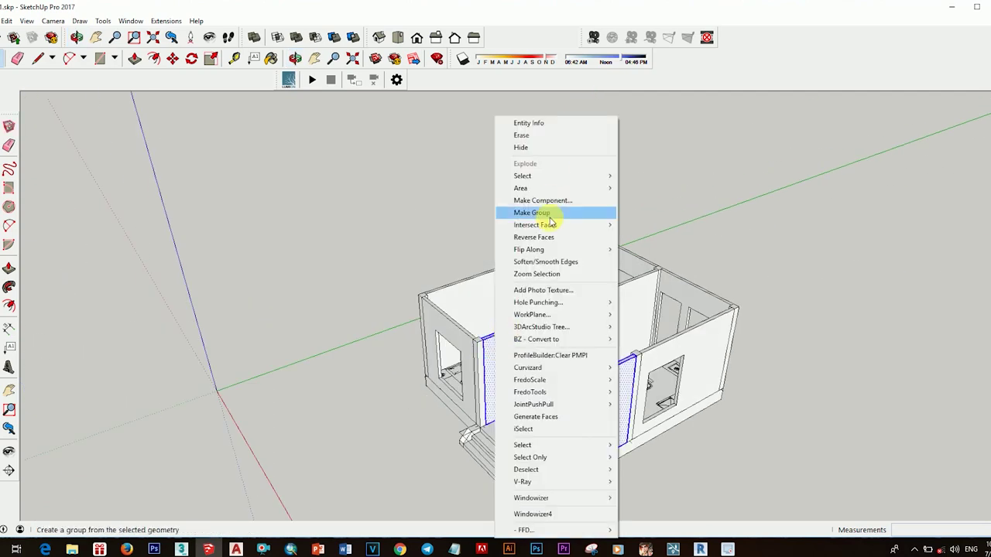
Draw a rectangle across the wall tops covering the whole house.
left_click(719, 338)
left_click(625, 389)
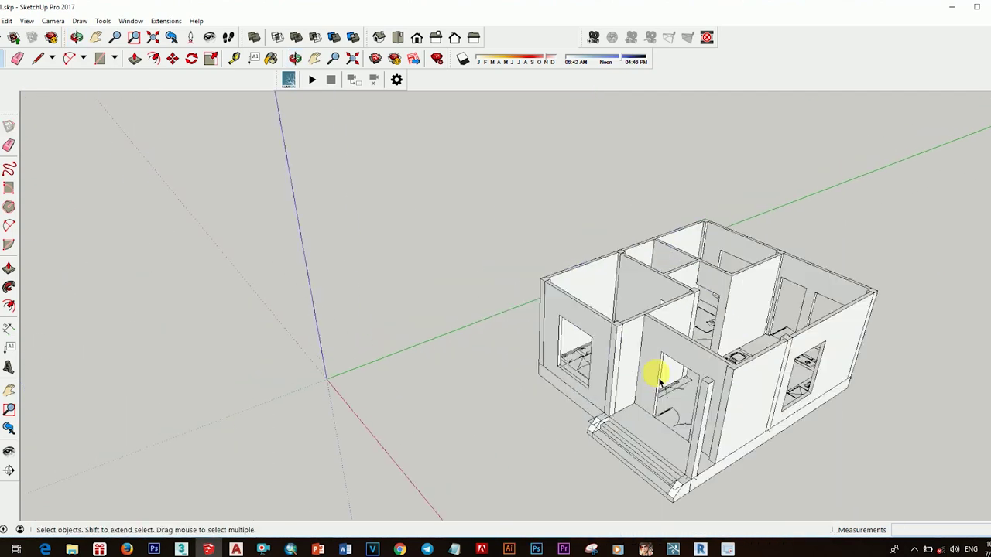
key("r")
scroll(653, 198, "up", 3)
left_click(652, 199)
scroll(547, 295, "down", 3)
middle_click_drag(547, 294, 598, 378)
left_click(592, 375)
key("space")
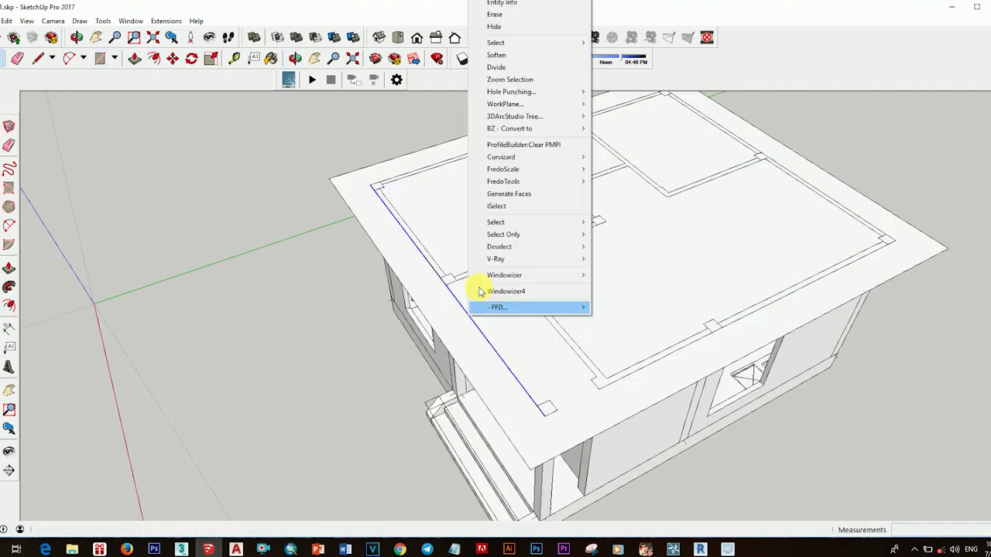
Draw a roof line from the gable peak to the right corner of the roof face.
middle_click_drag(480, 291, 481, 233)
left_click(783, 172)
scroll(579, 199, "down", 5)
mouse_move(580, 199)
middle_mouse_down()
mouse_move(643, 317)
mouse_move(624, 291)
middle_mouse_up()
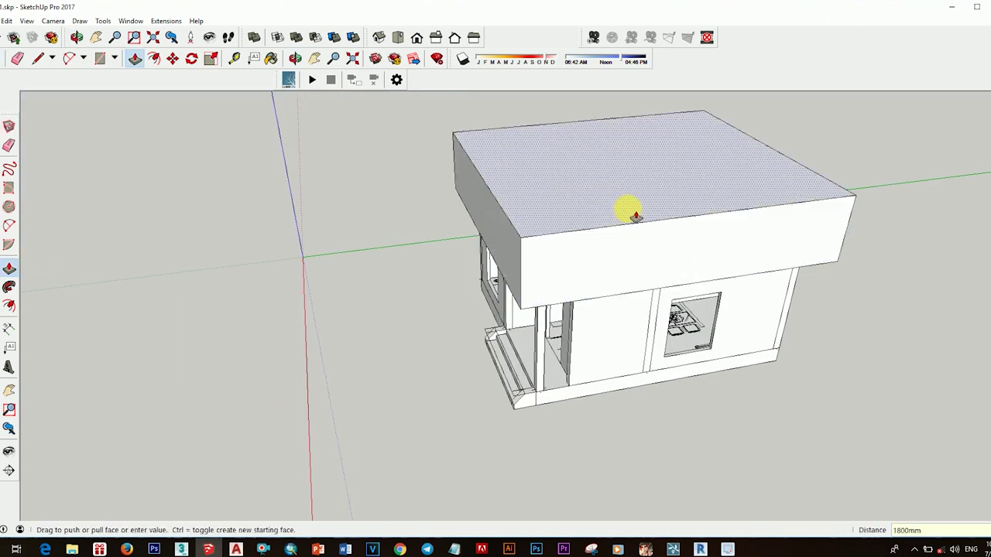
middle_click_drag(635, 216, 587, 204)
left_click(690, 179)
left_click(866, 245)
middle_click_drag(867, 244, 719, 294)
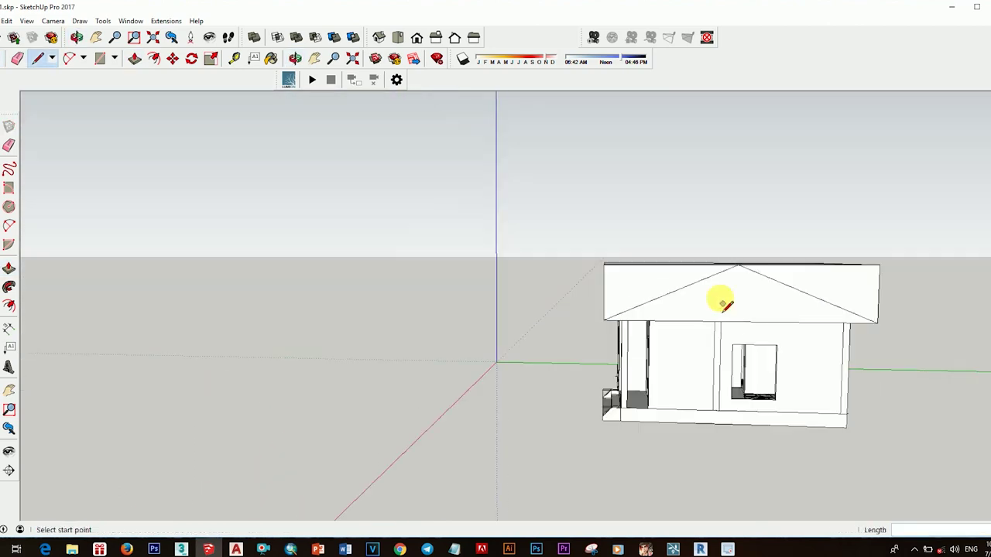
scroll(829, 228, "up", 3)
key("space")
Offset the roof edges and push/pull the roof face to give it thickness.
key("f")
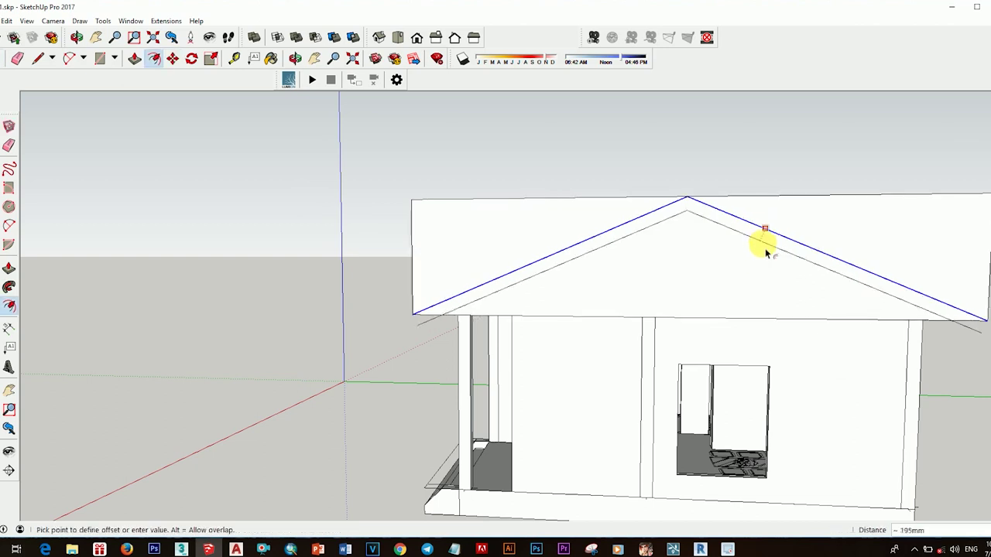
middle_click_drag(767, 251, 754, 266)
scroll(470, 305, "up", 5)
scroll(471, 306, "down", 5)
mouse_move(566, 323)
middle_mouse_down()
mouse_move(699, 215)
mouse_move(692, 376)
middle_mouse_up()
mouse_move(604, 332)
middle_mouse_down()
mouse_move(579, 270)
mouse_move(757, 173)
mouse_move(548, 243)
middle_mouse_up()
left_click(547, 244)
mouse_move(472, 259)
middle_mouse_down()
mouse_move(335, 217)
mouse_move(533, 277)
mouse_move(514, 275)
mouse_move(473, 241)
middle_mouse_up()
key("space")
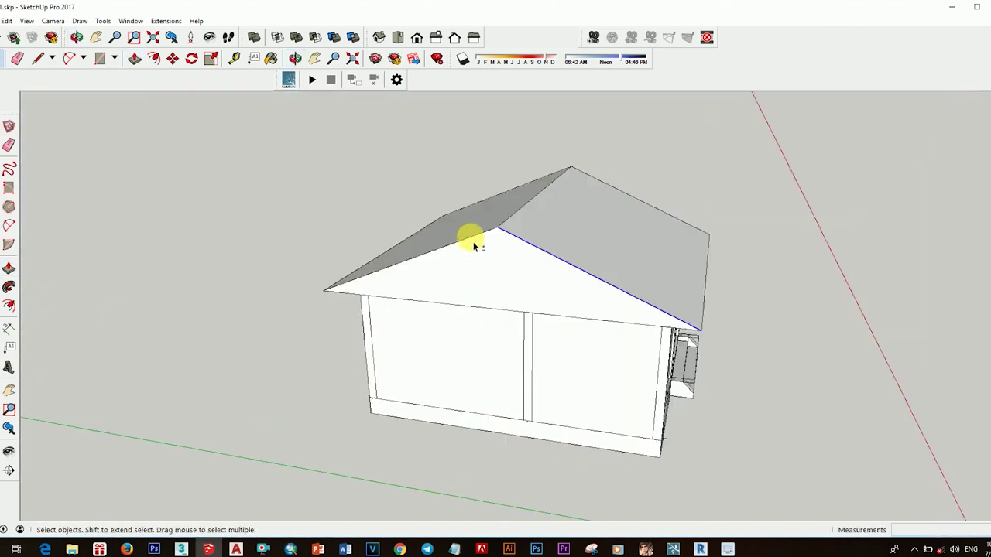
mouse_move(511, 284)
middle_mouse_down()
mouse_move(452, 237)
mouse_move(378, 287)
mouse_move(644, 229)
mouse_move(674, 236)
mouse_move(476, 250)
mouse_move(579, 214)
mouse_move(770, 337)
middle_mouse_up()
Draw a line from the roof corner to shape the overhanging eave.
key("l")
scroll(770, 337, "up", 3)
mouse_move(748, 274)
middle_mouse_down()
mouse_move(482, 250)
mouse_move(761, 274)
mouse_move(716, 270)
mouse_move(537, 333)
middle_mouse_up()
scroll(523, 178, "up", 3)
left_click(524, 179)
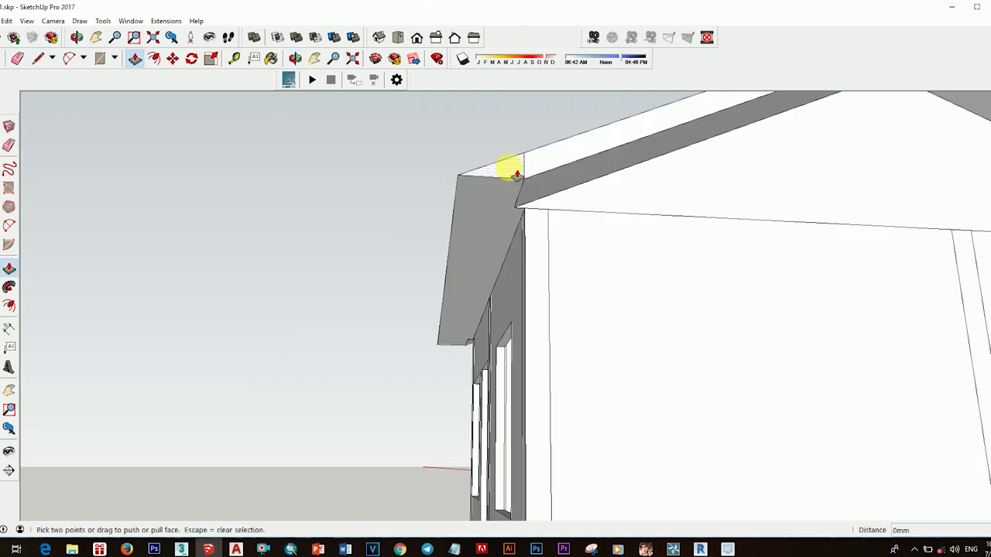
scroll(452, 350, "down", 5)
mouse_move(451, 351)
middle_mouse_down()
mouse_move(712, 298)
mouse_move(642, 265)
mouse_move(376, 224)
mouse_move(479, 226)
mouse_move(658, 265)
mouse_move(454, 235)
mouse_move(570, 214)
mouse_move(464, 216)
middle_mouse_up()
key("space")
Offset a triangular panel inside the front gable and push/pull it inward.
scroll(463, 216, "up", 3)
key("f")
middle_click_drag(623, 235, 547, 267)
key("p")
mouse_move(704, 292)
middle_mouse_down()
mouse_move(538, 260)
mouse_move(586, 250)
mouse_move(579, 304)
mouse_move(586, 287)
mouse_move(405, 314)
mouse_move(541, 272)
mouse_move(479, 300)
mouse_move(459, 194)
mouse_move(585, 173)
mouse_move(464, 199)
mouse_move(153, 311)
middle_mouse_up()
Tape-measure a guide line below the eave on the front wall.
key("t")
scroll(638, 216, "up", 3)
left_click(660, 204)
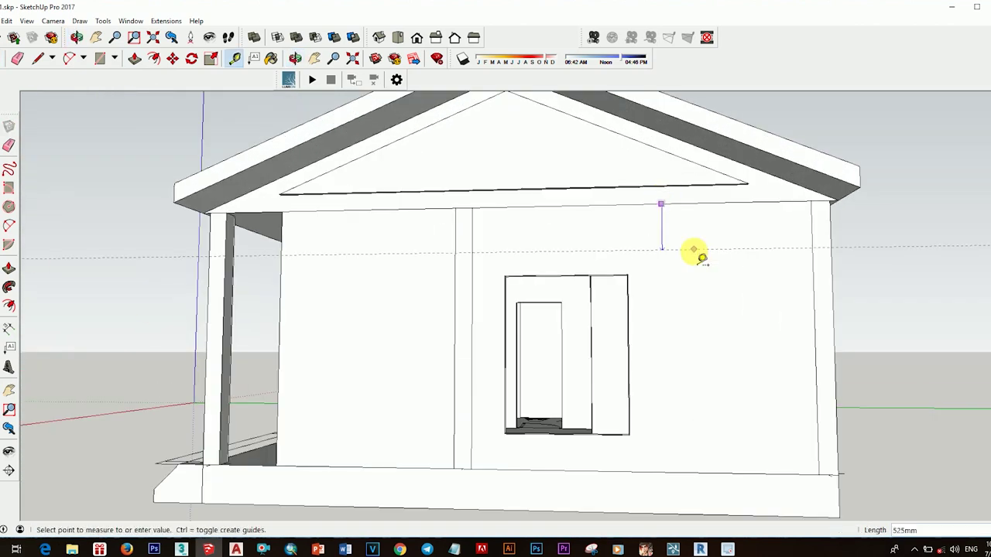
left_click(702, 257)
key("space")
Push/Pull the frieze band face below the front-left gable.
left_click(659, 328)
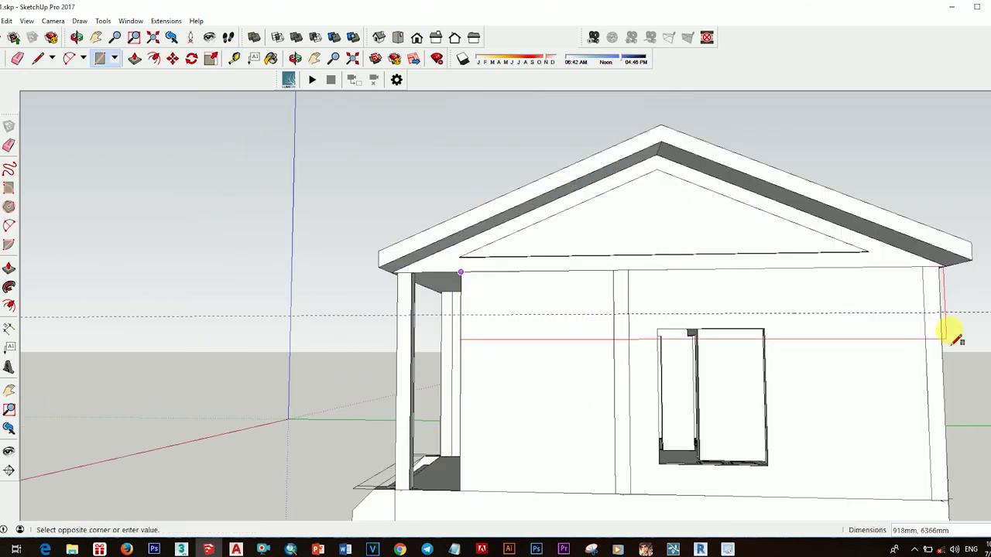
middle_click_drag(821, 335, 473, 334)
scroll(474, 335, "up", 3)
mouse_move(561, 313)
middle_mouse_down()
mouse_move(783, 310)
mouse_move(692, 243)
middle_mouse_up()
left_click(693, 245)
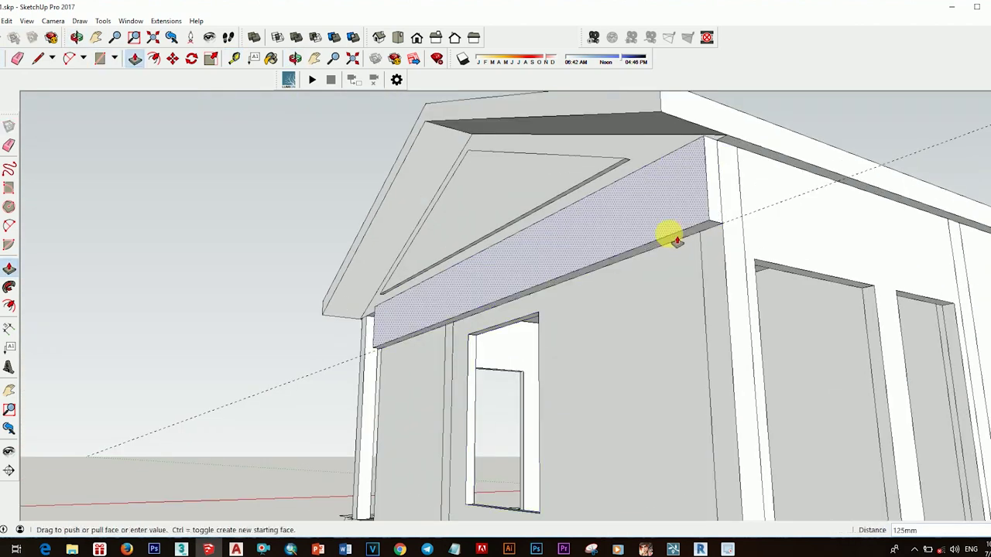
key("space")
scroll(721, 342, "down", 5)
scroll(608, 348, "up", 5)
Outline and offset a border strip along the front wall base, then raise it into a planter box.
middle_click_drag(608, 347, 457, 416)
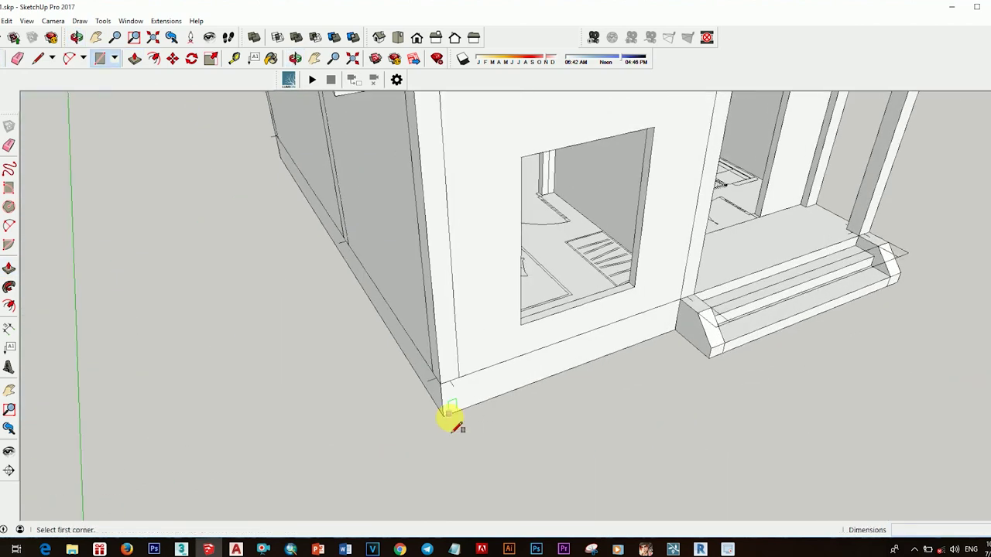
left_click(461, 418)
scroll(626, 474, "down", 2)
scroll(557, 413, "up", 3)
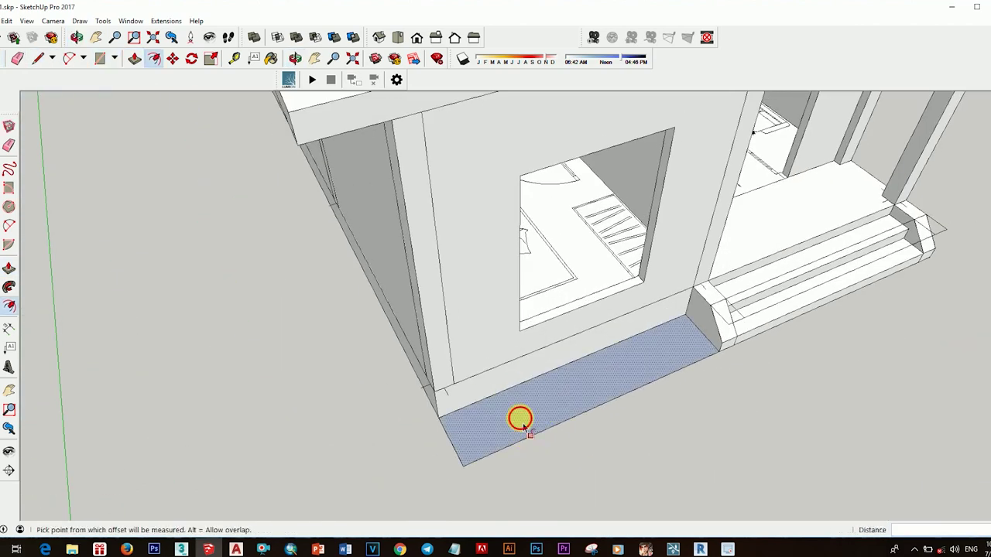
left_click(529, 420)
key("p")
middle_click_drag(528, 419, 663, 261)
Recess the planter's inner face to form the planting bed.
left_click(664, 261)
middle_click_drag(769, 268, 792, 343)
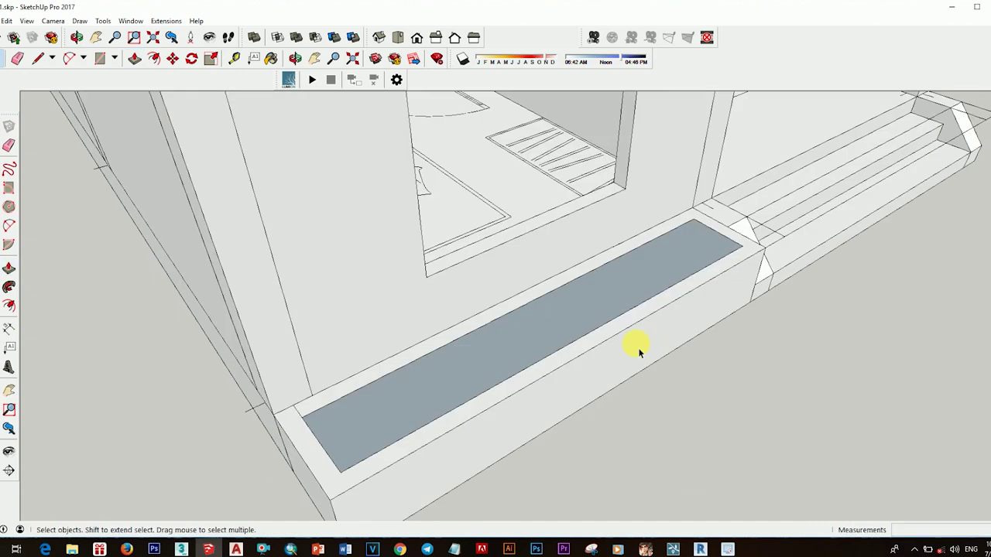
mouse_move(556, 374)
middle_mouse_down()
mouse_move(531, 343)
mouse_move(411, 377)
mouse_move(679, 404)
middle_mouse_up()
left_click(706, 462)
middle_click_drag(706, 463, 689, 325)
key("ctrl+z")
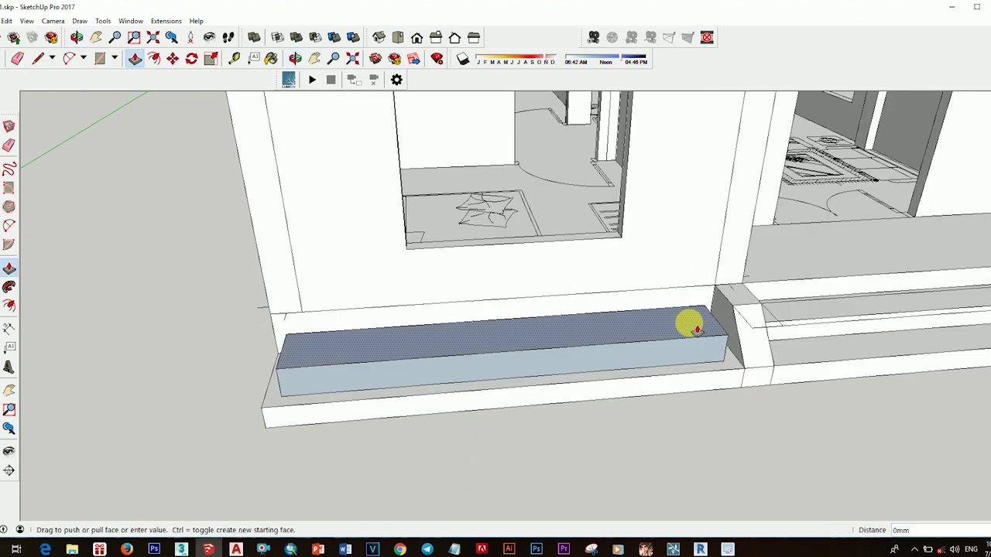
left_click(690, 329)
right_click(685, 370)
left_click(731, 367)
mouse_move(732, 367)
middle_mouse_down()
mouse_move(645, 388)
mouse_move(668, 346)
mouse_move(659, 376)
mouse_move(480, 332)
middle_mouse_up()
Paint the planter top with Grass Dark Green.
key("b")
left_click(582, 352)
key("space")
scroll(577, 361, "down", 5)
scroll(589, 332, "up", 5)
mouse_move(588, 332)
middle_mouse_down()
mouse_move(597, 309)
mouse_move(605, 364)
middle_mouse_up()
Paint the porch steps with Steel Brushed Stainless.
left_click(863, 433)
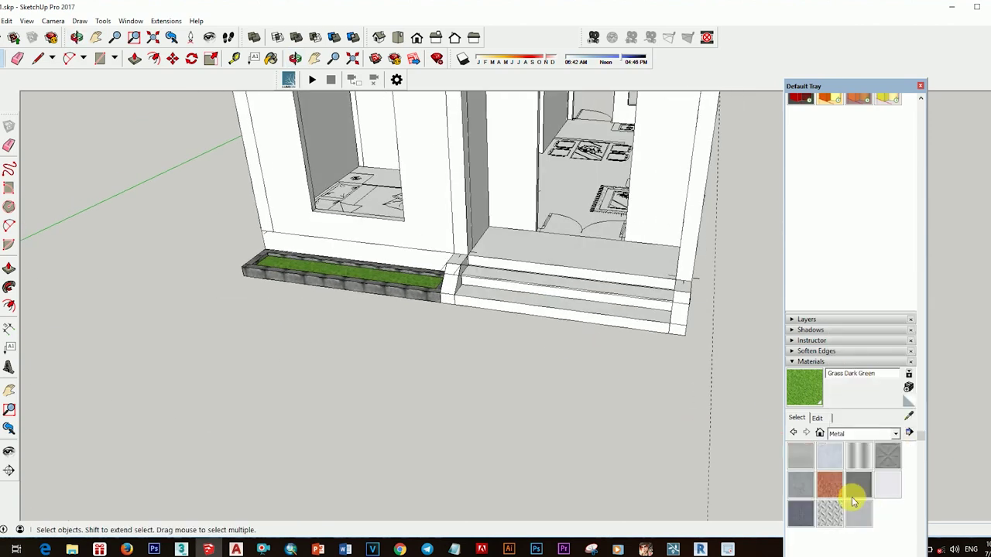
scroll(622, 364, "up", 5)
left_click(812, 504)
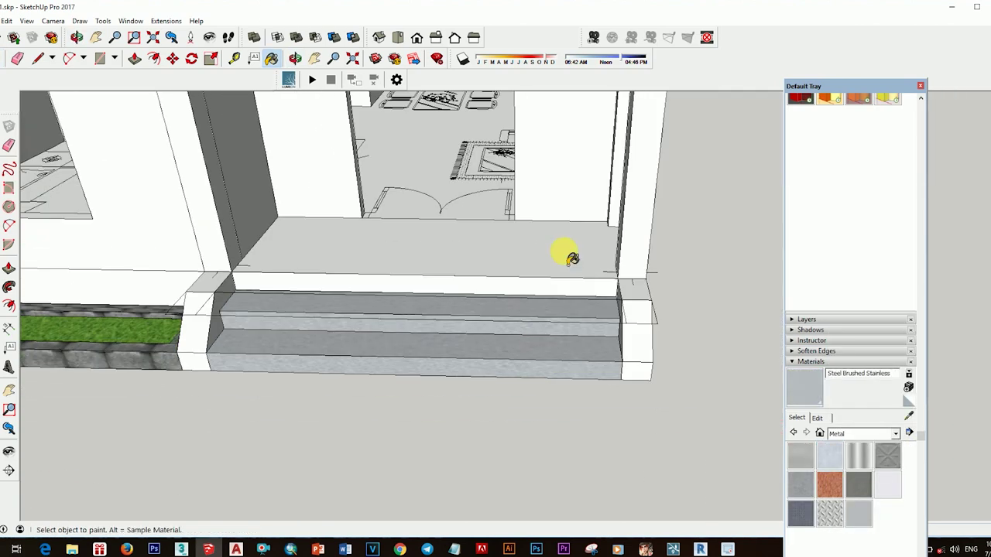
scroll(531, 343, "down", 4)
middle_click_drag(531, 343, 629, 298)
scroll(531, 333, "up", 3)
scroll(365, 294, "up", 2)
scroll(387, 271, "down", 3)
mouse_move(387, 271)
middle_mouse_down()
mouse_move(409, 255)
mouse_move(422, 354)
mouse_move(564, 310)
mouse_move(457, 321)
mouse_move(405, 299)
middle_mouse_up()
scroll(482, 341, "up", 2)
middle_click_drag(482, 341, 526, 387)
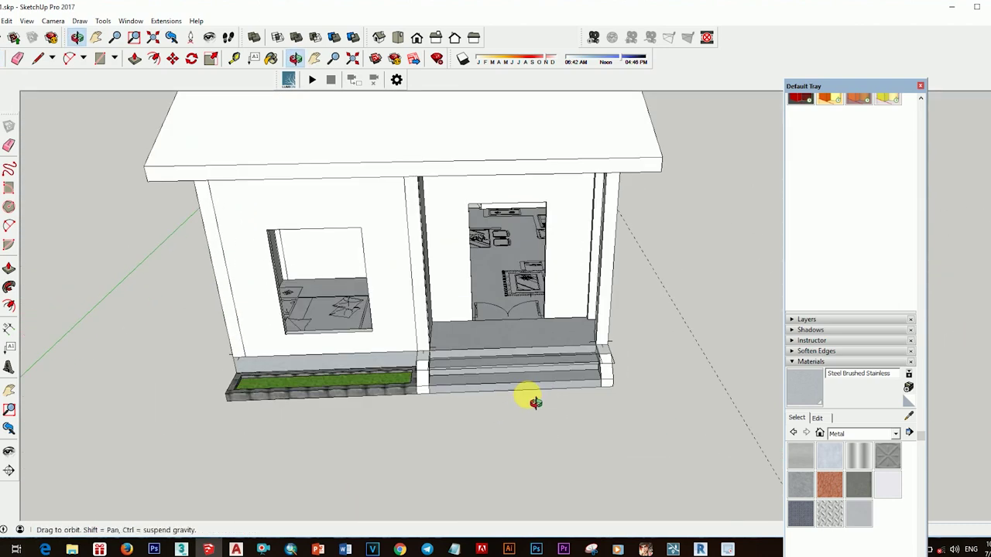
scroll(511, 283, "up", 2)
Draw a rectangle filling the door opening, then delete its face.
key("r")
scroll(453, 228, "up", 1)
left_click(453, 227)
left_click(564, 400)
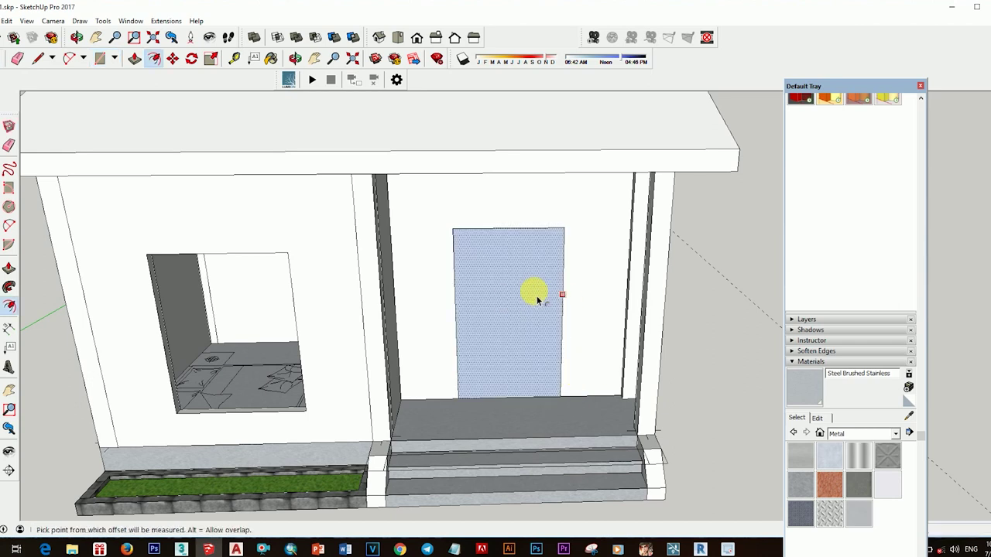
key("Delete")
scroll(535, 436, "up", 3)
scroll(547, 442, "up", 2)
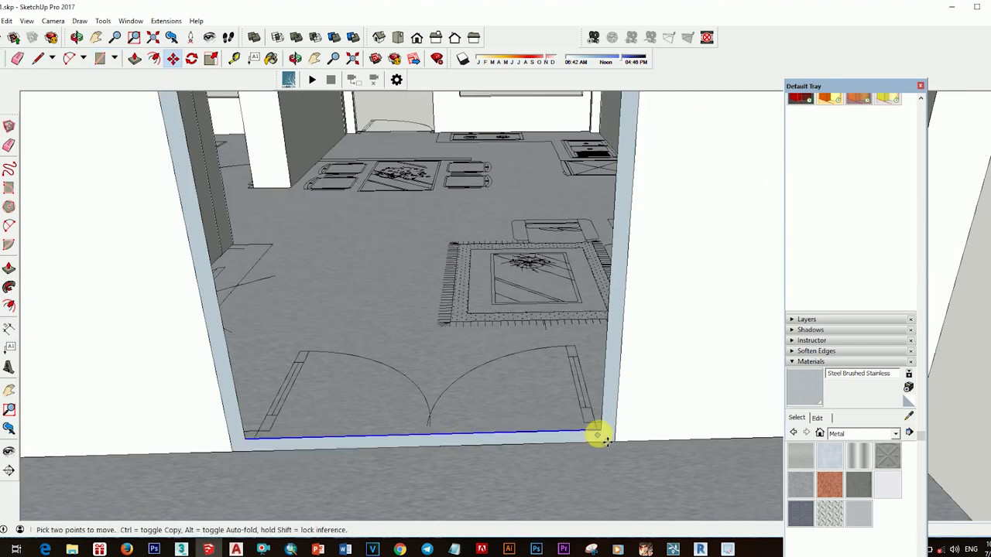
Erase the doorway's bottom edge so the opening is clear.
right_click(529, 443)
left_click(554, 144)
mouse_move(614, 343)
middle_mouse_down()
mouse_move(689, 426)
mouse_move(668, 390)
middle_mouse_up()
right_click(668, 389)
left_click(546, 310)
middle_click_drag(546, 310, 575, 369)
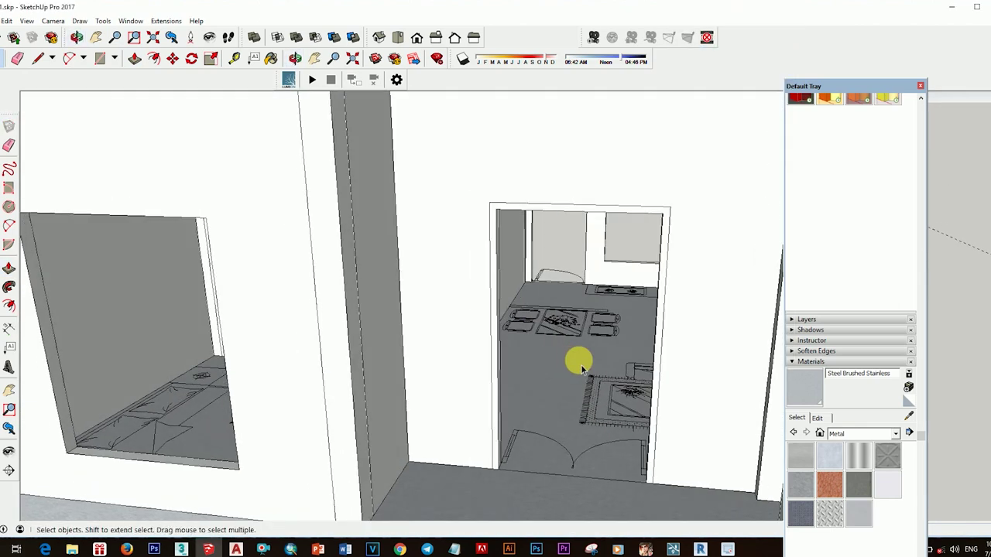
Draw a new rectangle filling the doorway as the door face.
left_click(501, 209)
left_click(647, 468)
key("space")
left_click(642, 410)
middle_click_drag(641, 410, 604, 395)
scroll(615, 407, "up", 3)
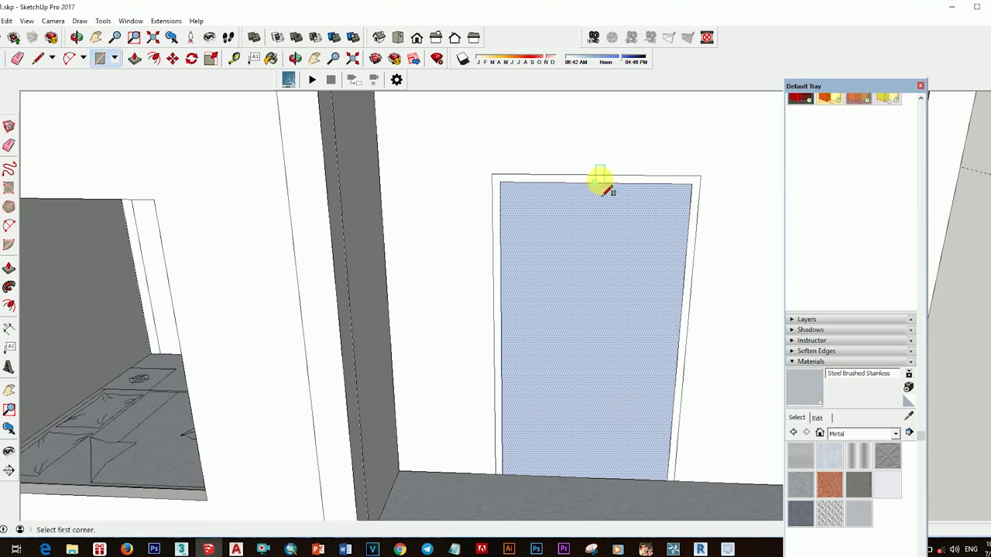
Erase the right half of the door face, leaving the left door leaf.
key("Delete")
right_click(631, 237)
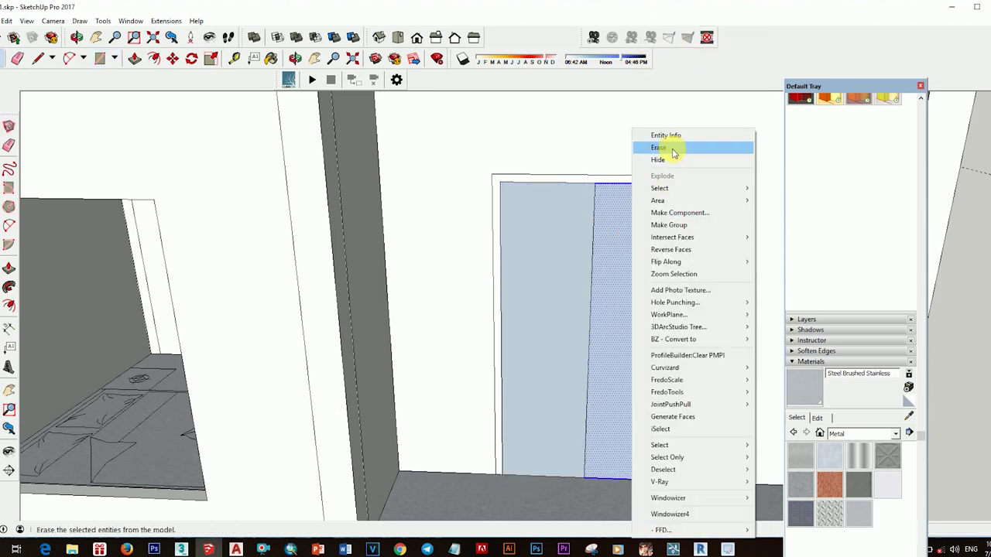
left_click(663, 146)
key("space")
scroll(617, 266, "down", 5)
scroll(588, 294, "up", 3)
scroll(612, 279, "up", 2)
Draw a thin bar rectangle across the top of the door leaf.
right_click(658, 249)
key("Escape")
scroll(542, 271, "up", 3)
key("r")
left_click(489, 178)
left_click(629, 169)
key("space")
scroll(648, 192, "down", 2)
scroll(635, 194, "up", 2)
Group the top bar and move it lower in the door.
left_click(635, 186)
key("space")
right_click(604, 193)
left_click(623, 278)
middle_click_drag(515, 278, 545, 352)
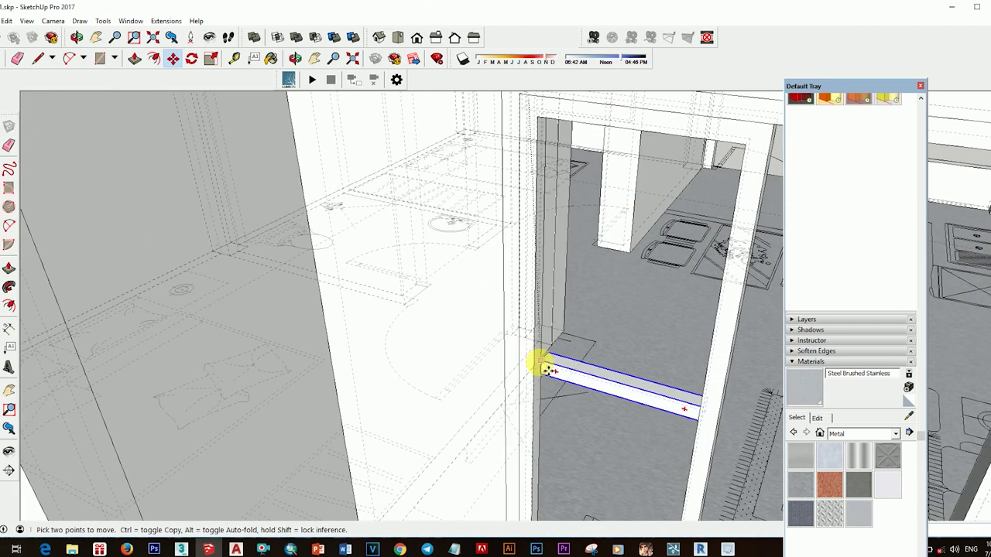
scroll(602, 348, "down", 3)
scroll(597, 387, "up", 3)
scroll(508, 310, "down", 2)
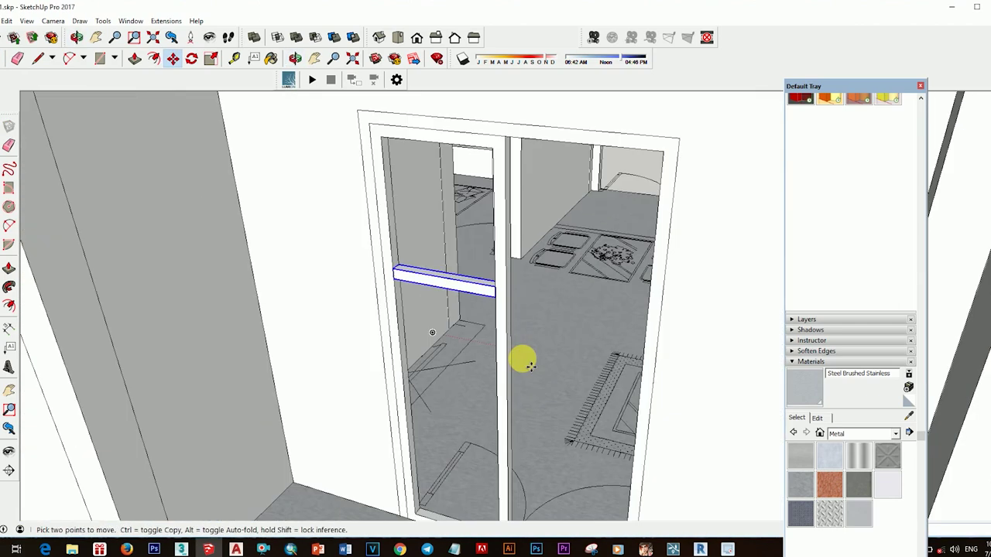
Move bar copies to divide the door leaf into three stacked panels.
middle_click_drag(538, 343, 629, 296)
scroll(482, 290, "up", 3)
scroll(485, 308, "up", 2)
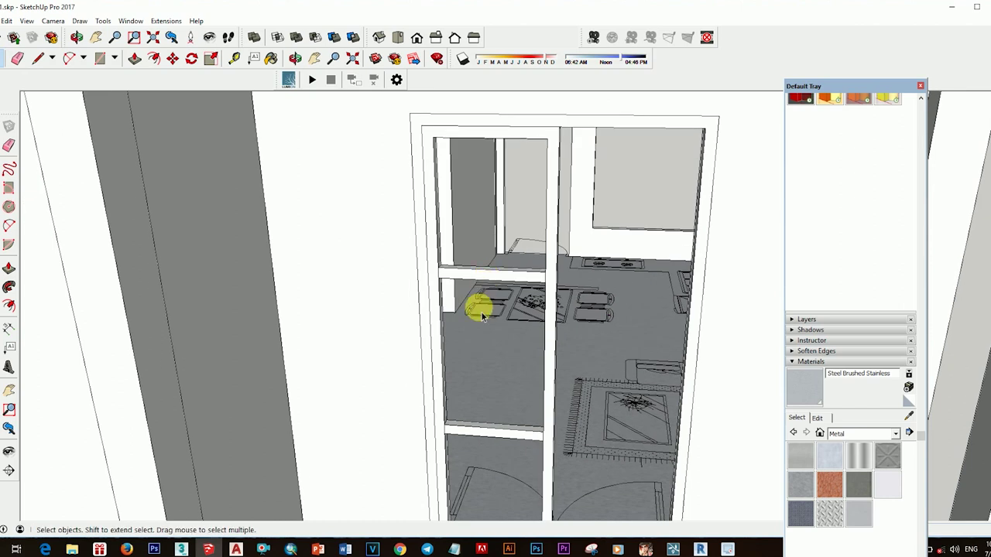
scroll(476, 363, "up", 3)
key("space")
right_click(493, 271)
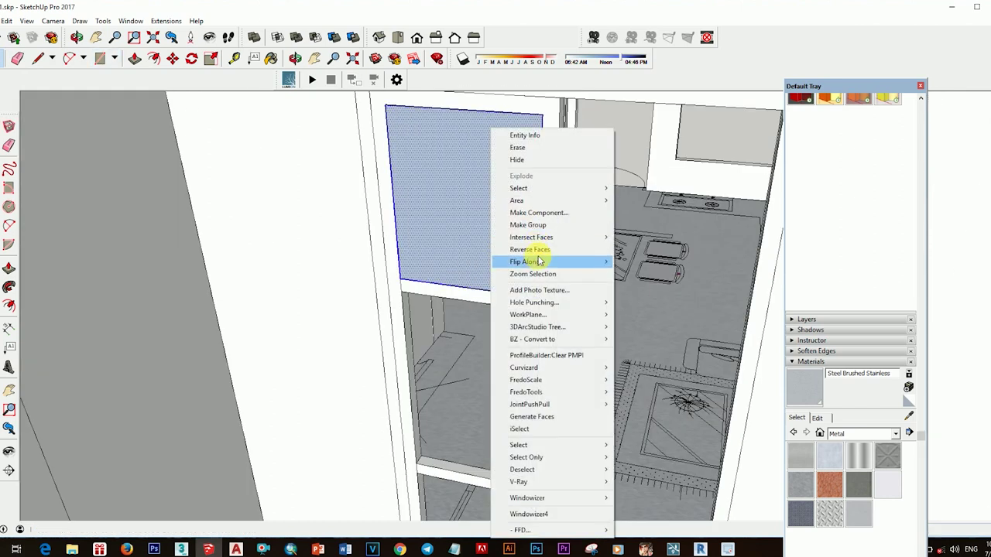
key("Escape")
key("m")
scroll(400, 283, "up", 3)
scroll(491, 301, "down", 2)
scroll(535, 320, "down", 3)
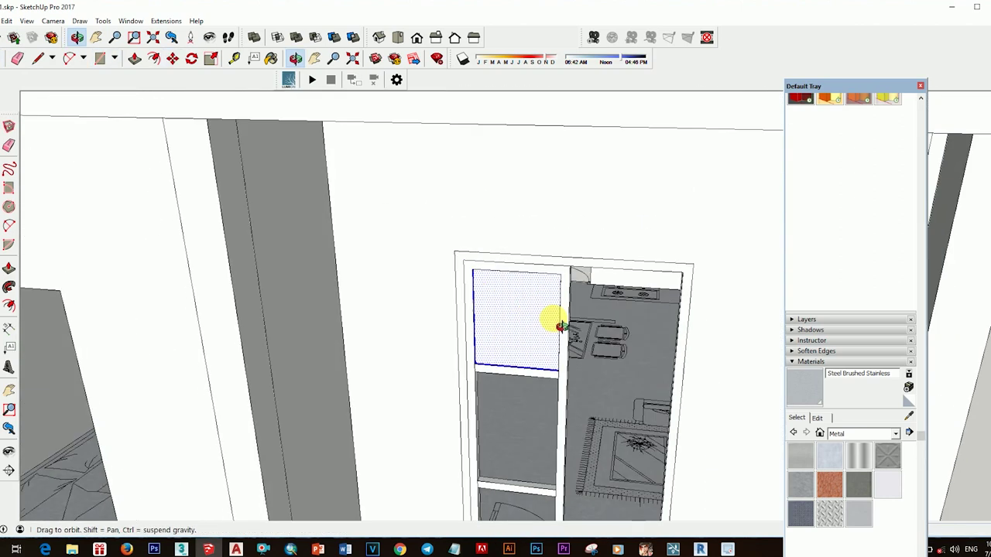
scroll(572, 280, "up", 2)
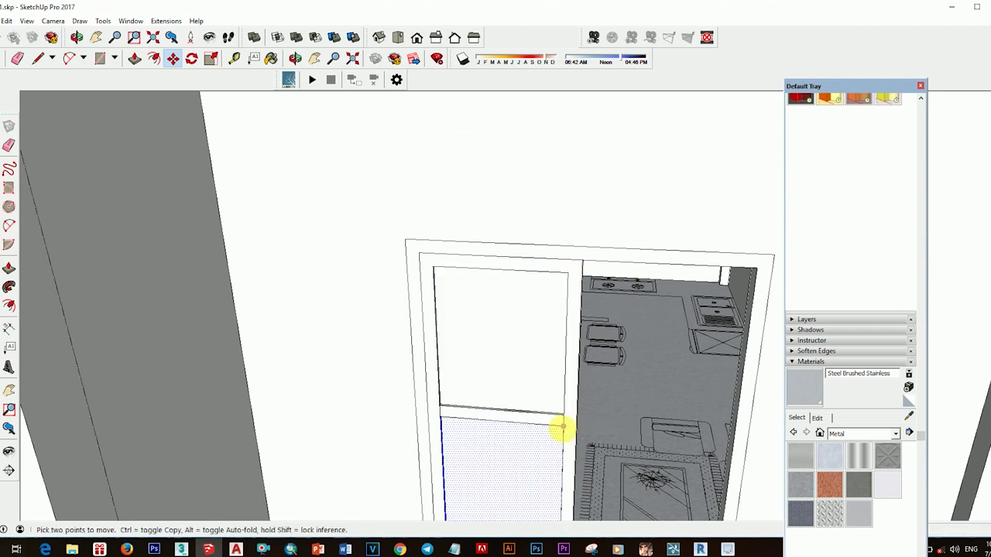
scroll(560, 403, "up", 3)
Orbit out to inspect the whole three-panel door and the left wall.
middle_click_drag(560, 402, 708, 280)
key("s")
key("space")
scroll(480, 272, "down", 2)
key("s")
middle_click_drag(460, 316, 507, 324)
middle_click_drag(475, 364, 709, 411)
Paint the door frame with the Wood Cherry Original material.
left_click(895, 434)
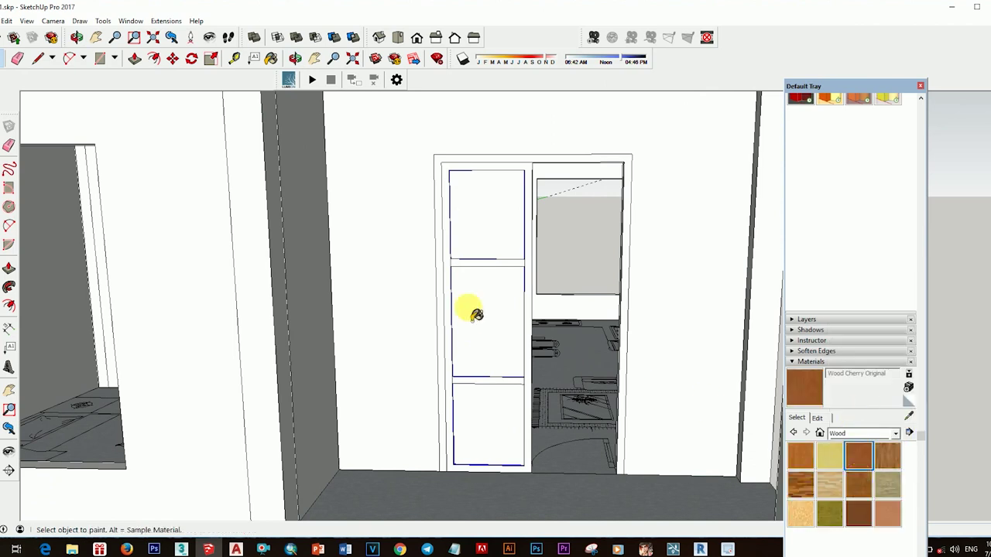
left_click(544, 292)
scroll(513, 325, "down", 3)
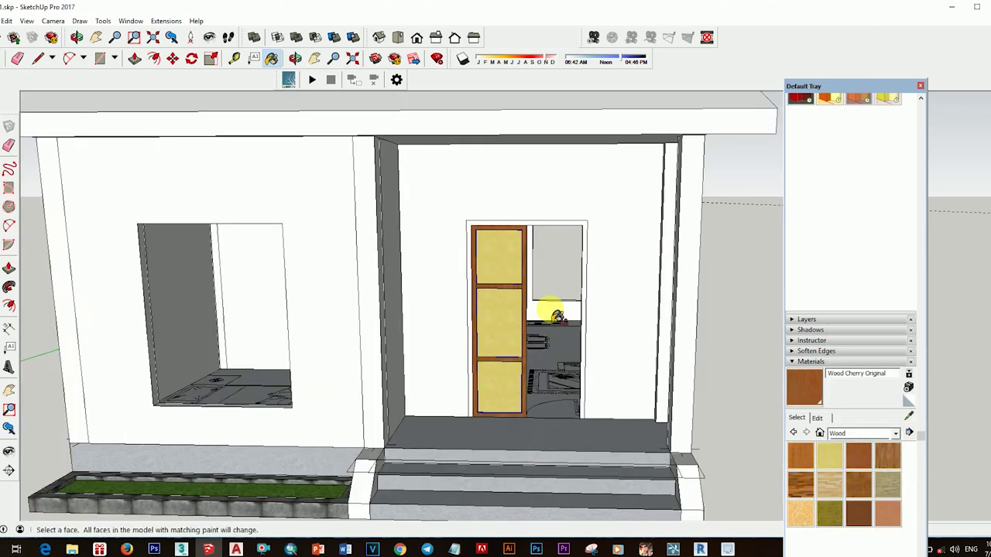
key("space")
scroll(549, 348, "down", 2)
scroll(458, 294, "up", 5)
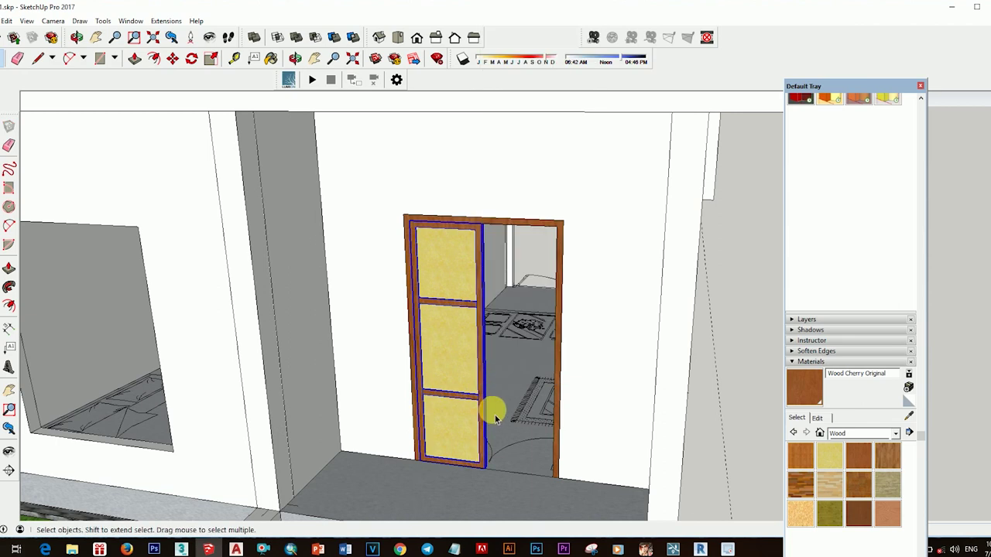
scroll(497, 422, "up", 3)
Copy the door beside itself to form a double door, then group the pair.
key("m")
key("ctrl")
left_click(503, 434)
scroll(531, 501, "up", 2)
mouse_move(411, 469)
middle_mouse_down()
mouse_move(480, 305)
mouse_move(628, 409)
middle_mouse_up()
scroll(493, 364, "down", 2)
left_click(539, 239)
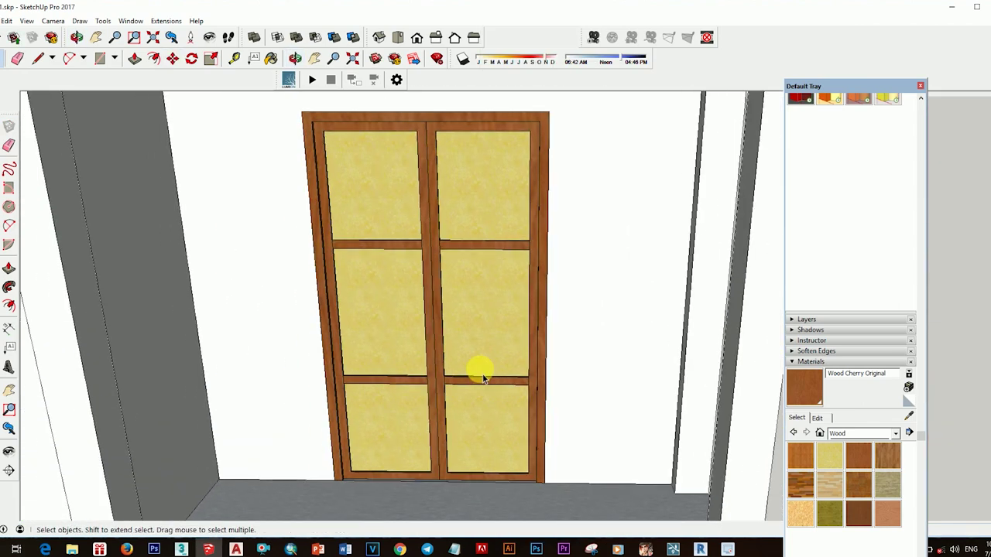
scroll(480, 376, "up", 3)
scroll(435, 376, "up", 3)
Draw a slim rectangle on the door stile and extrude it into a handle.
key("r")
left_click(433, 380)
left_click(414, 147)
key("space")
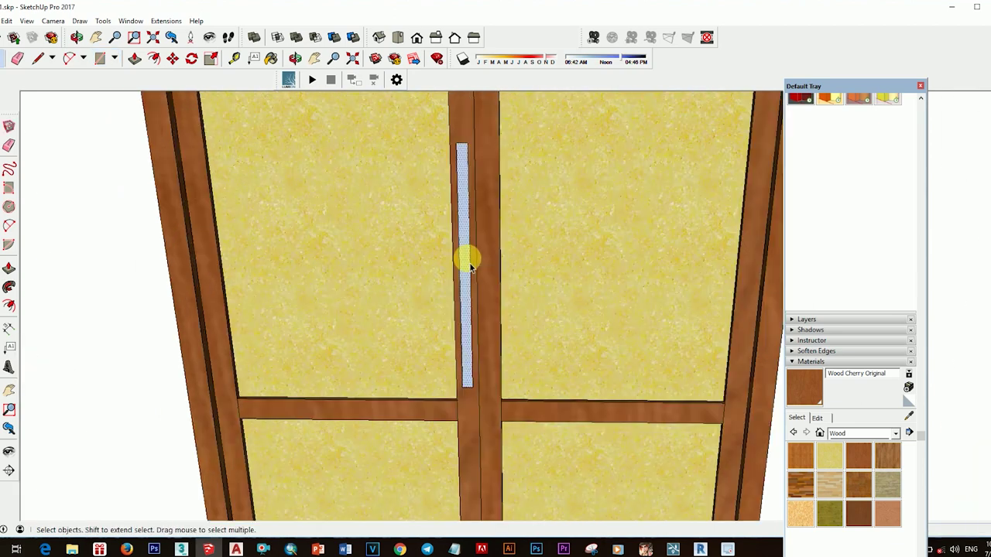
left_click(475, 291)
mouse_move(454, 137)
middle_mouse_down()
mouse_move(533, 328)
mouse_move(511, 223)
middle_mouse_up()
key("r")
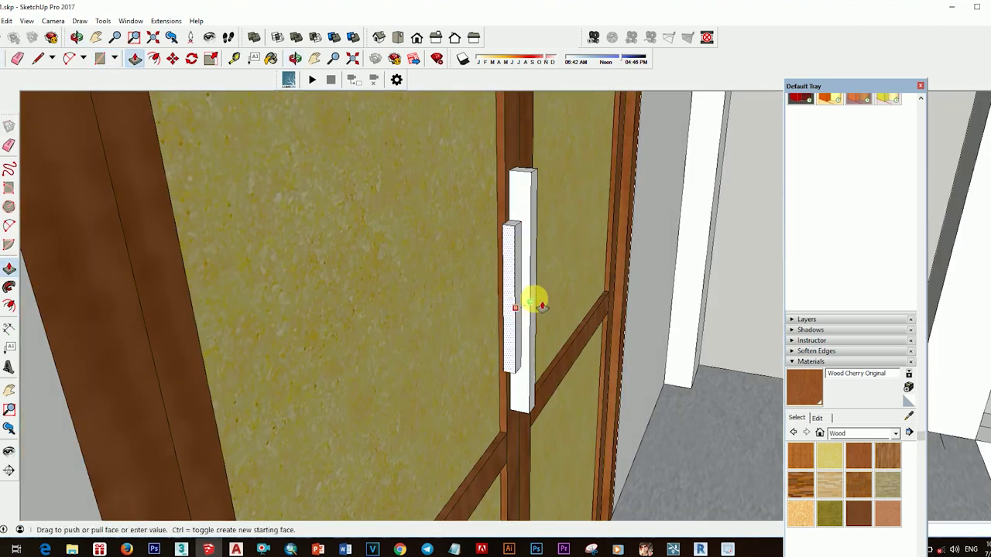
left_click(539, 312)
middle_click_drag(540, 311, 524, 310)
Make the handle geometry a component, then turn it into a group.
key("space")
mouse_move(552, 360)
middle_mouse_down()
mouse_move(503, 370)
mouse_move(500, 320)
middle_mouse_up()
left_click(527, 332)
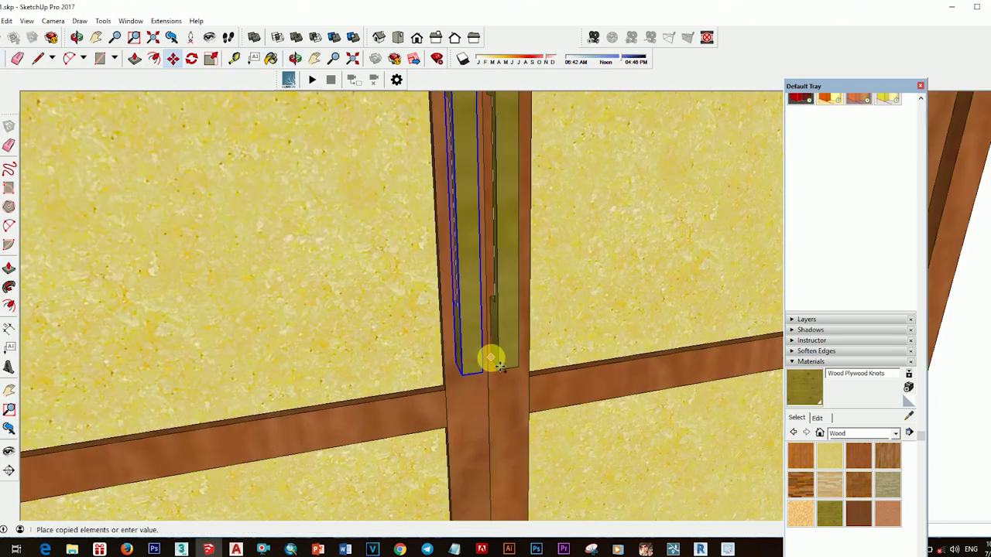
scroll(500, 320, "down", 5)
right_click(453, 303)
left_click(560, 177)
scroll(553, 292, "down", 5)
Draw the window rectangle on the front wall.
middle_click_drag(553, 292, 564, 310)
scroll(344, 178, "up", 5)
key("r")
left_click_drag(344, 178, 498, 363)
scroll(498, 363, "down", 3)
key("space")
Inset the window outline, erase the inner face, and make the opening a component.
scroll(539, 313, "up", 3)
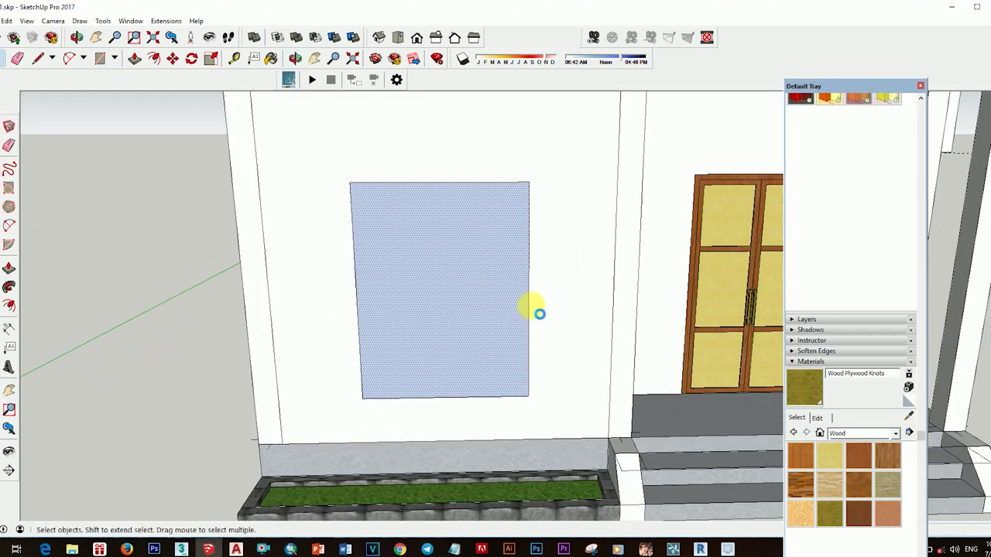
left_click(526, 309)
right_click(472, 310)
left_click(484, 193)
mouse_move(524, 309)
middle_mouse_down()
mouse_move(726, 385)
mouse_move(571, 387)
middle_mouse_up()
key("p")
key("space")
right_click(604, 372)
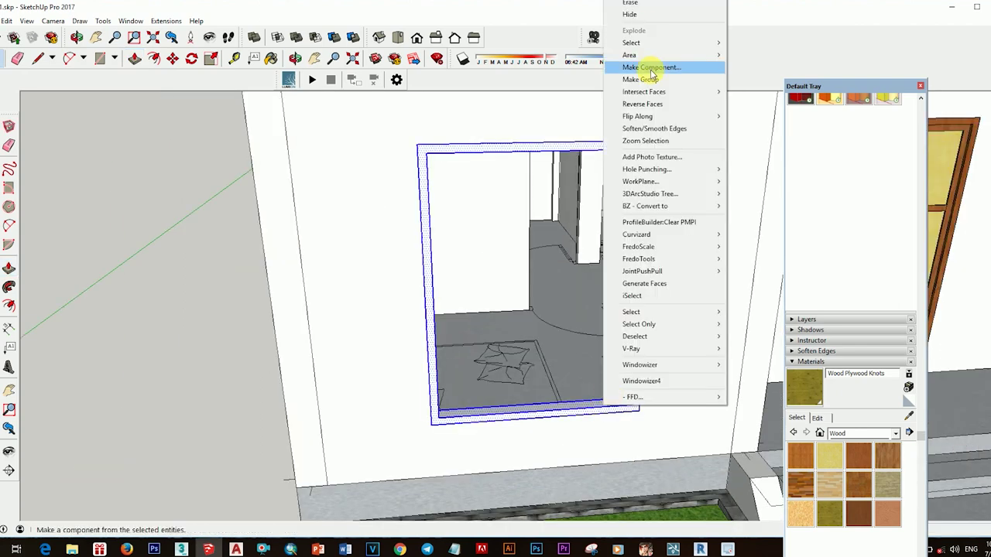
left_click(690, 31)
left_click(534, 327)
Draw a rectangle inside the window opening and erase its face.
middle_click_drag(542, 326, 224, 317)
left_click(555, 432)
key("space")
left_click(541, 345)
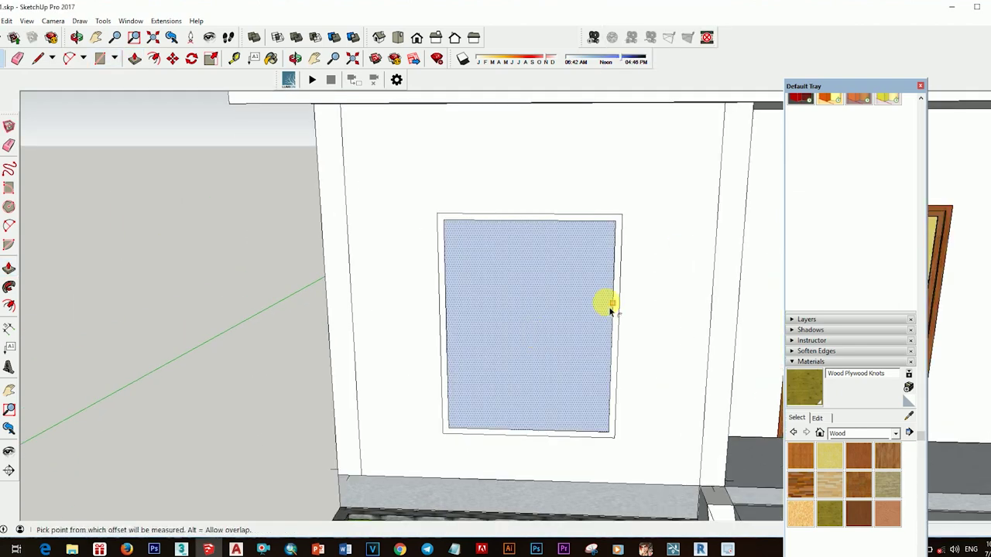
right_click(536, 310)
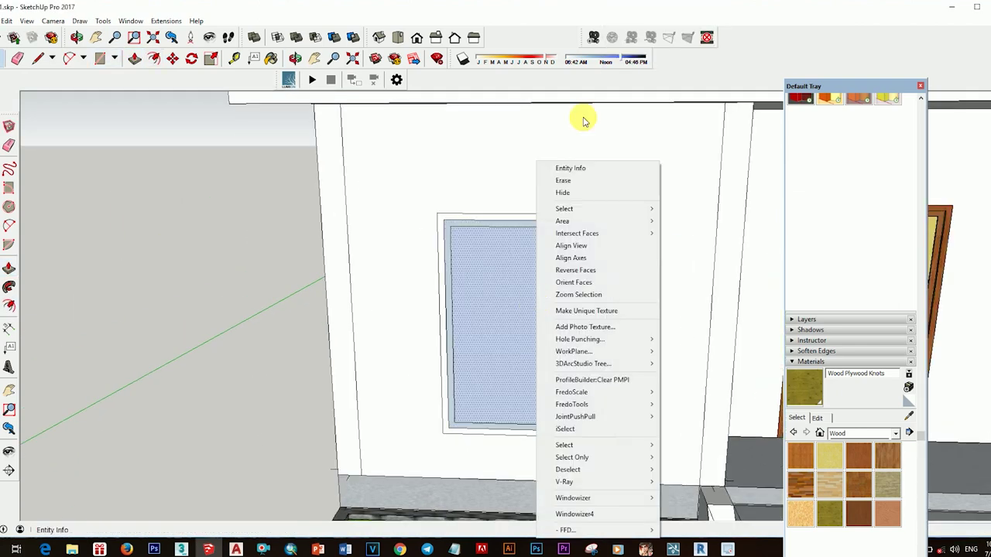
left_click(565, 183)
middle_click_drag(460, 227, 509, 320)
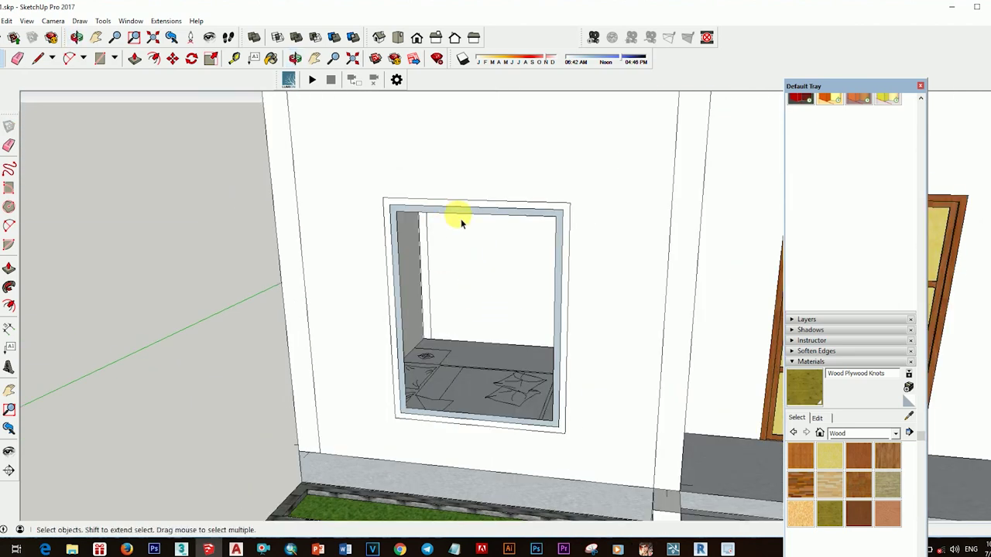
Divide the top edge and draw a vertical dividing line across the window.
right_click(462, 218)
left_click(496, 290)
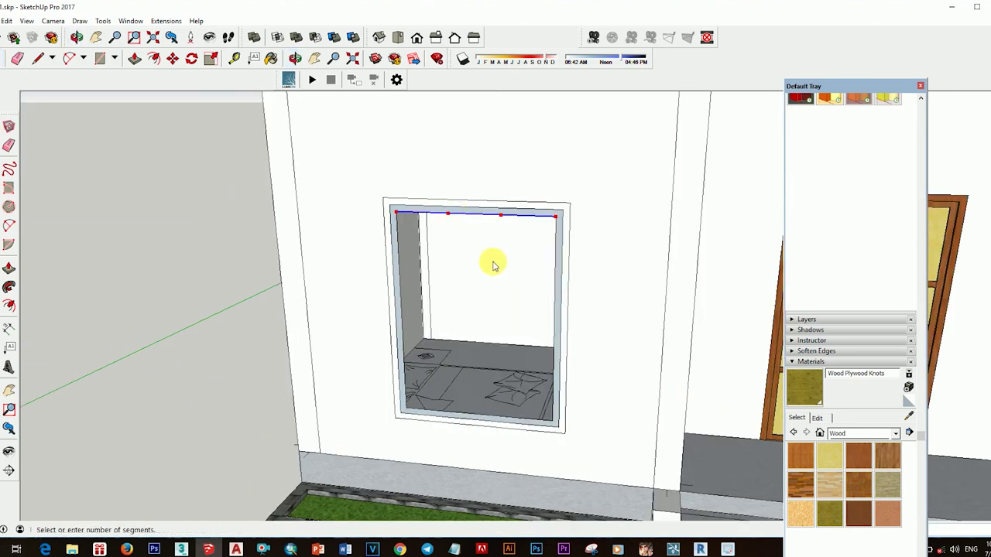
left_click(502, 215)
left_click(503, 421)
Copy the vertical line to create the mullions separating three panes.
key("space")
key("m")
scroll(500, 421, "up", 3)
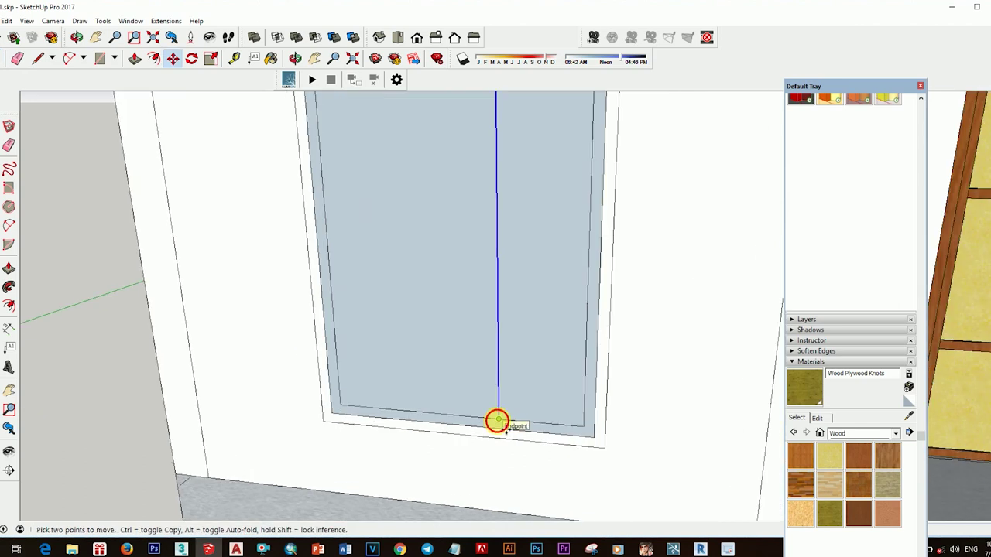
left_click(514, 430)
key("space")
scroll(498, 410, "up", 2)
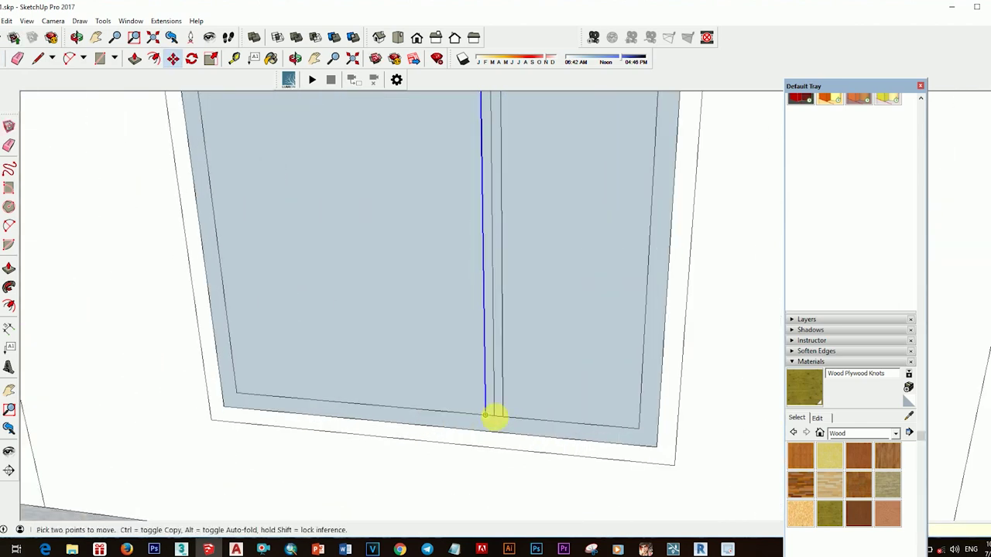
scroll(542, 220, "down", 3)
scroll(528, 282, "up", 2)
left_click(524, 282, "shift")
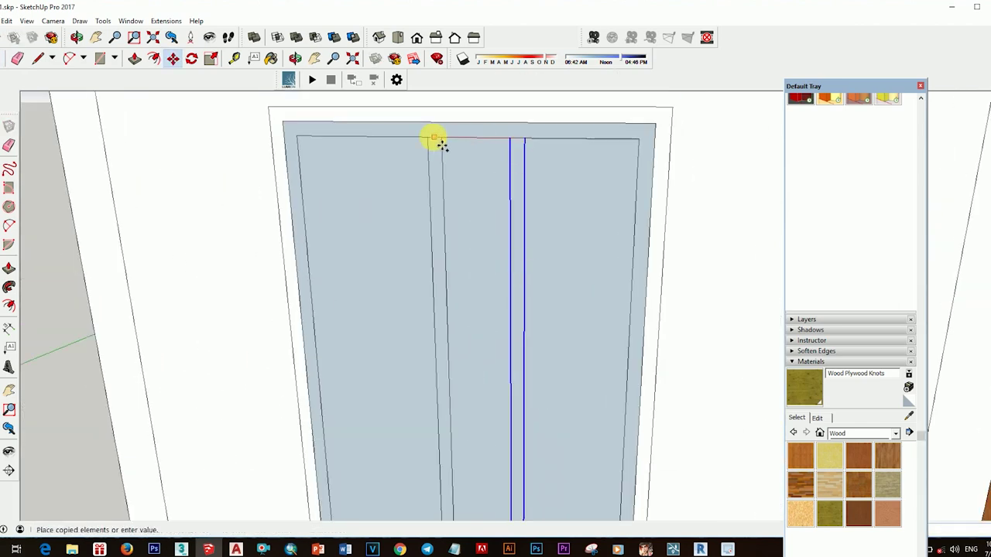
left_click(464, 144)
scroll(476, 287, "down", 3)
Erase the glass faces between the window frame members.
right_click(571, 164)
left_click(579, 178)
key("e")
scroll(503, 228, "up", 3)
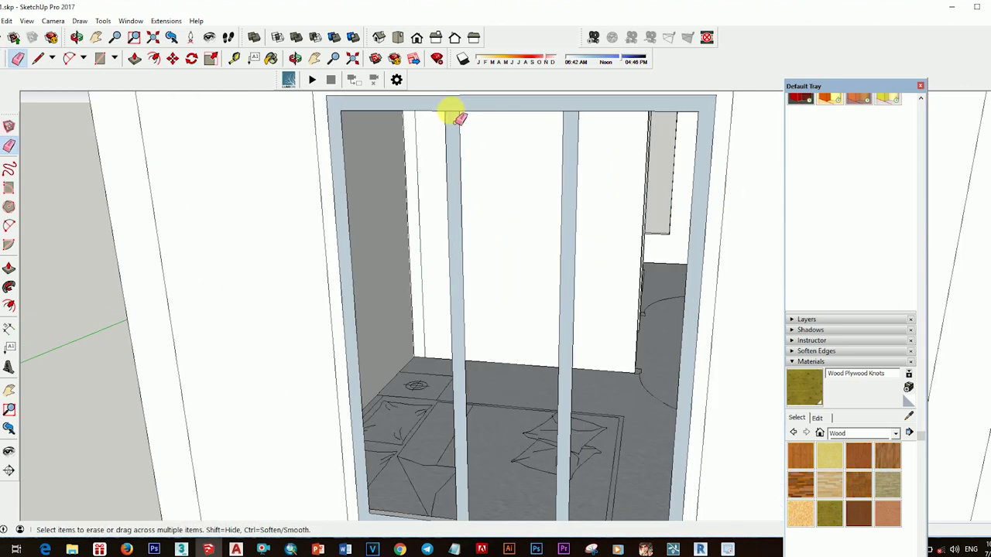
scroll(562, 287, "down", 3)
scroll(467, 317, "up", 2)
scroll(527, 249, "up", 1)
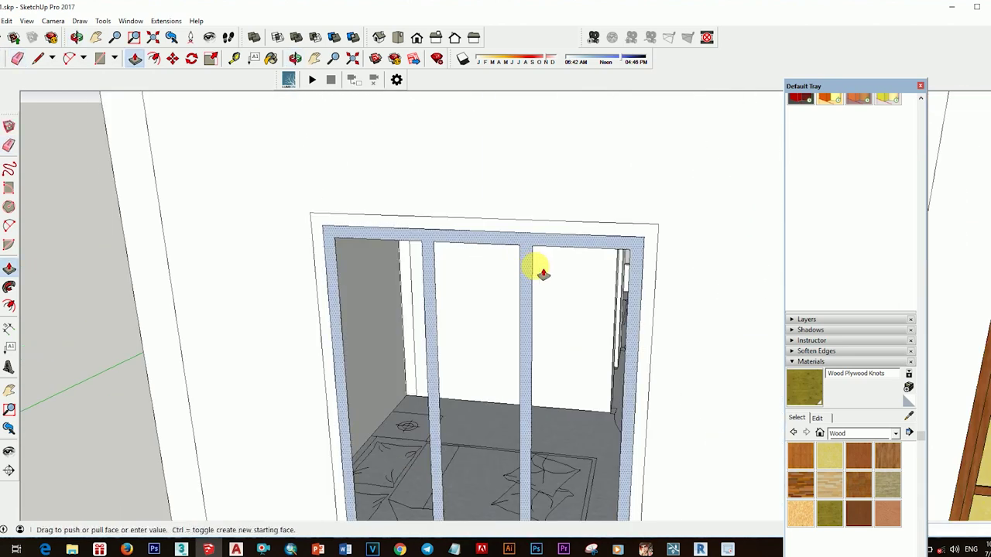
scroll(536, 272, "down", 3)
scroll(571, 260, "down", 3)
Select all connected window geometry and make it a component.
key("space")
triple_click(542, 265)
right_click(541, 265)
left_click(589, 213)
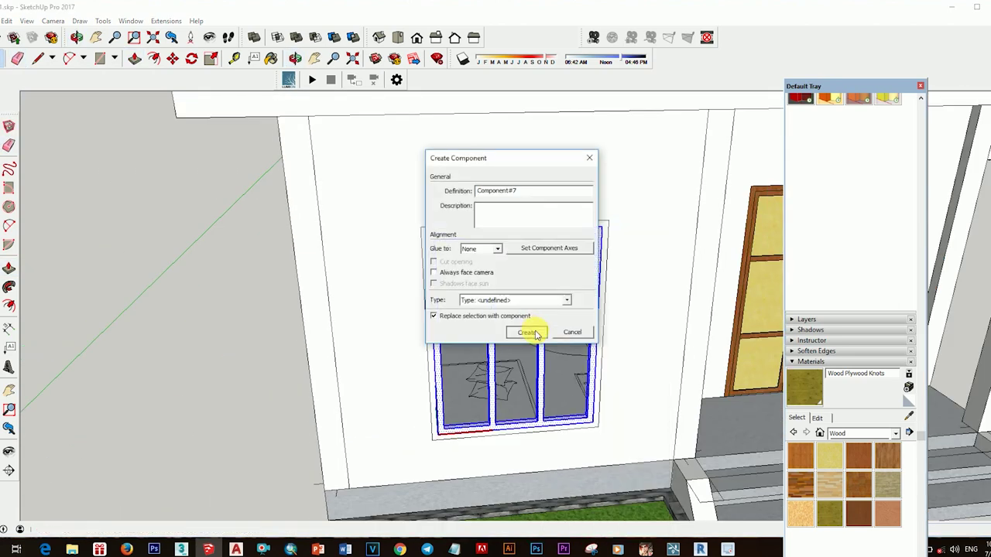
left_click(537, 333)
scroll(500, 363, "down", 3)
scroll(482, 349, "up", 2)
scroll(480, 363, "up", 2)
Make the left glass pane a component, copy it, and scale the middle pane.
left_click(480, 372)
key("g")
key("Return")
scroll(380, 433, "up", 3)
scroll(341, 410, "up", 2)
key("m")
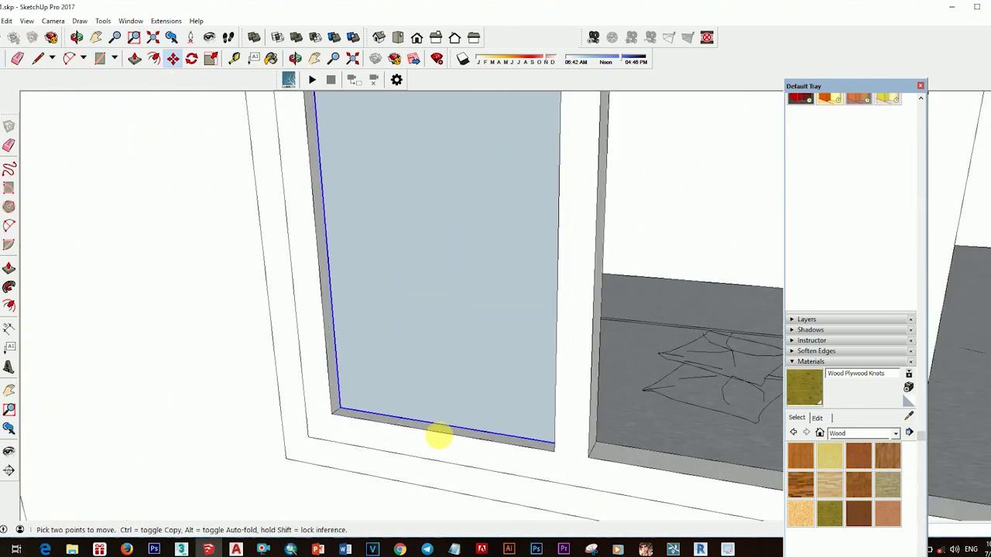
scroll(341, 424, "down", 3)
mouse_move(699, 454)
middle_mouse_down()
mouse_move(562, 435)
mouse_move(500, 405)
middle_mouse_up()
key("space")
key("s")
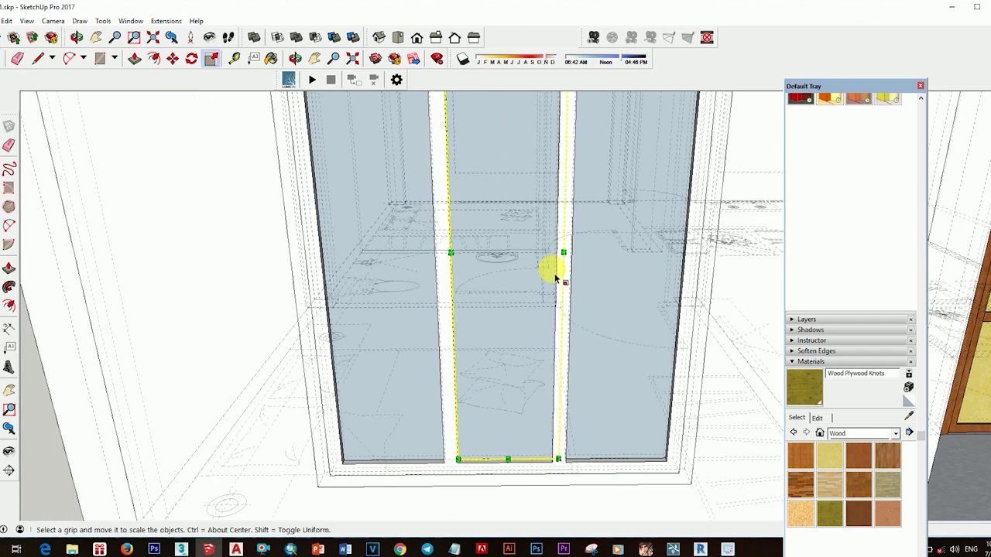
scroll(569, 350, "down", 3)
Paint the window panes with Translucent Glass Tinted from Glass and Mirrors.
key("b")
left_click(885, 419)
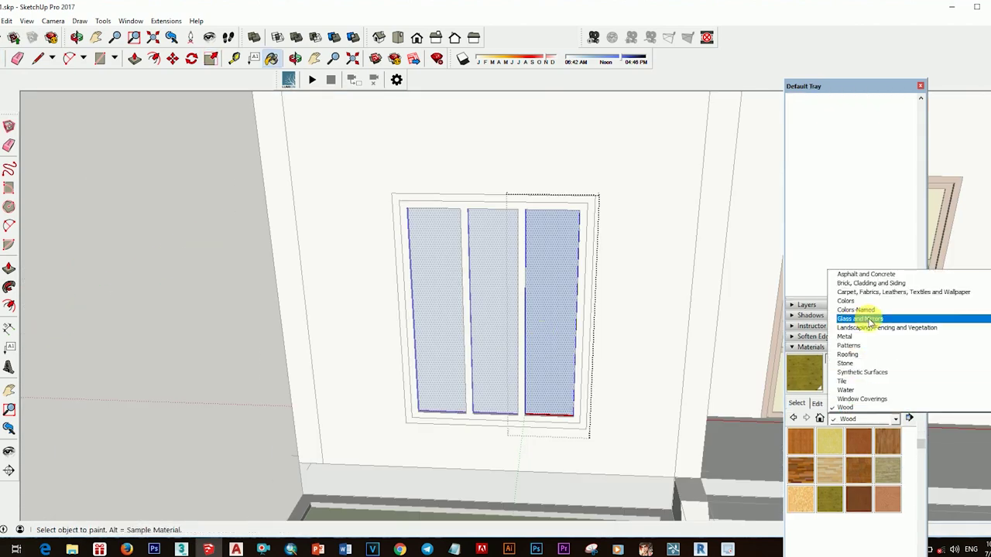
left_click(858, 500)
left_click(537, 316)
scroll(537, 316, "down", 3)
mouse_move(537, 316)
middle_mouse_down()
mouse_move(516, 260)
mouse_move(553, 321)
middle_mouse_up()
scroll(526, 331, "up", 3)
scroll(526, 331, "down", 3)
Paint the window frame with Wood Cherry Original and view the finished window.
left_click(652, 250, "alt")
scroll(547, 304, "up", 3)
left_click(547, 304)
key("space")
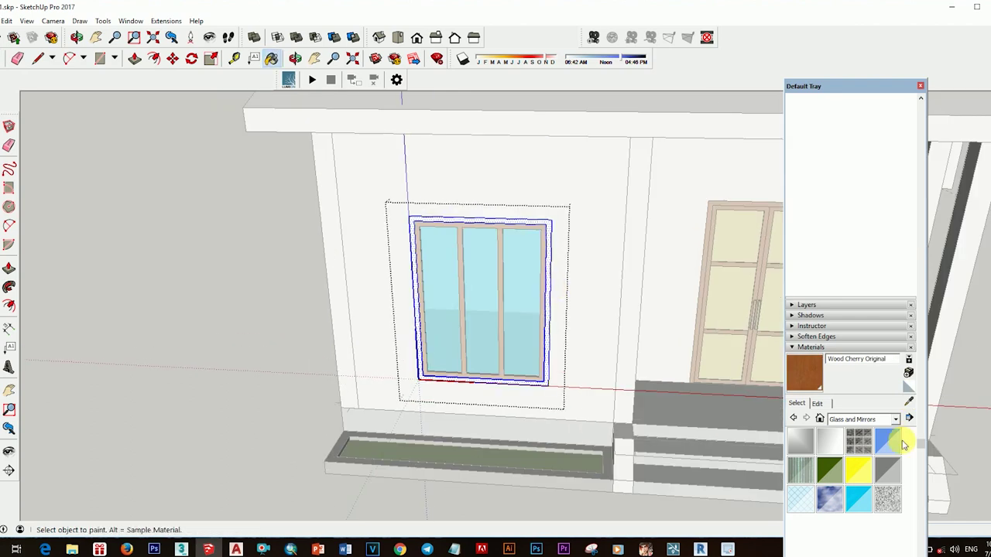
left_click(569, 328)
scroll(569, 328, "down", 3)
key("space")
middle_click_drag(376, 314, 589, 350)
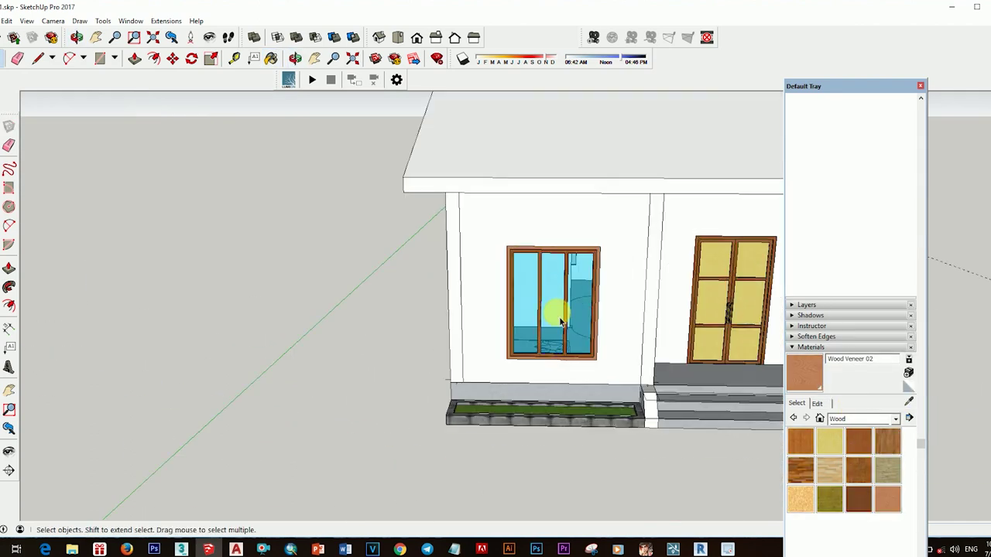
scroll(569, 310, "up", 3)
scroll(522, 387, "up", 2)
scroll(453, 380, "down", 3)
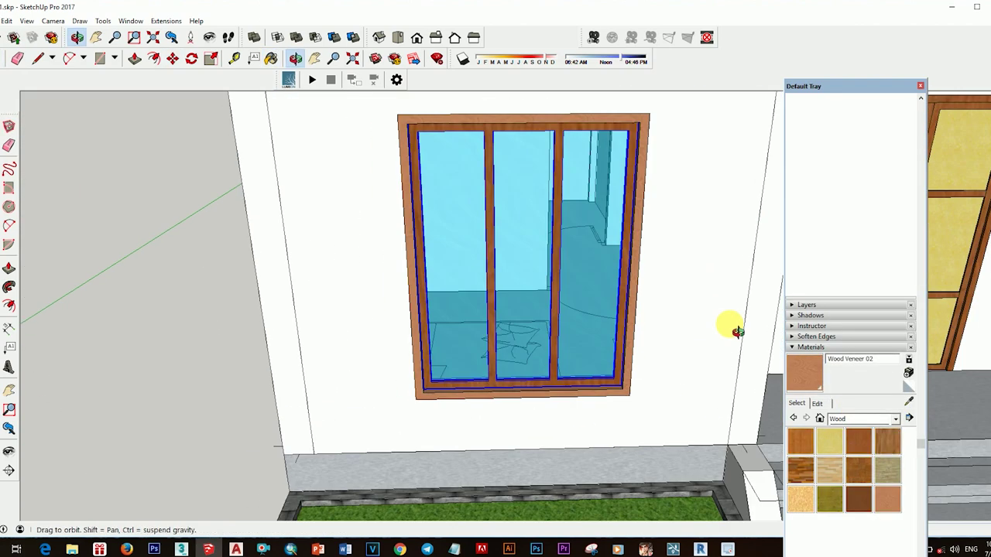
scroll(630, 376, "up", 3)
scroll(619, 404, "down", 2)
scroll(504, 359, "down", 3)
scroll(524, 294, "down", 3)
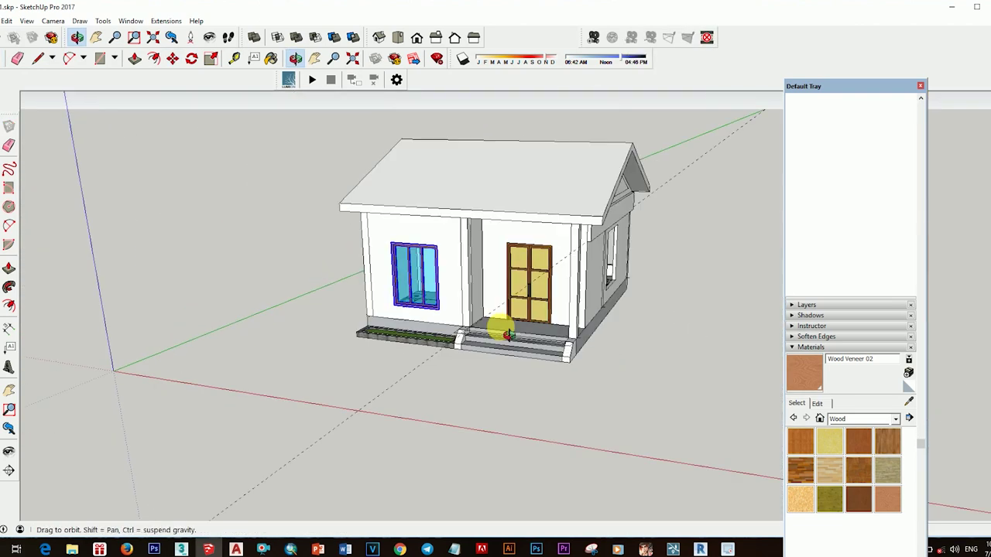
scroll(589, 333, "up", 5)
Copy the finished window onto the house's side wall beside the doorway.
key("m")
key("ctrl+z")
mouse_move(682, 367)
middle_mouse_down()
mouse_move(522, 392)
mouse_move(570, 376)
middle_mouse_up()
key("m")
left_click(581, 371)
middle_click_drag(580, 371, 545, 434)
Rotate and scale the window copy to fit the side wall opening.
key("q")
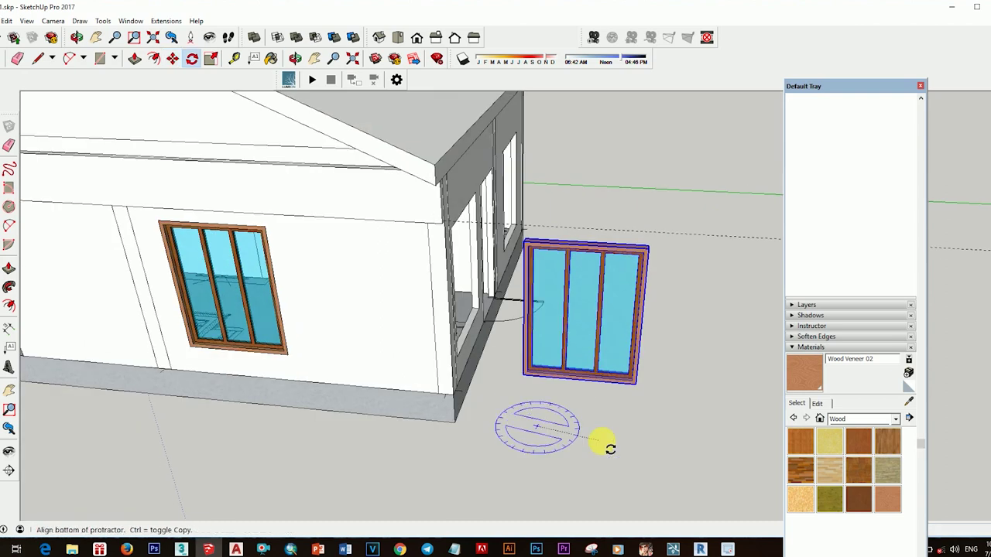
middle_click_drag(622, 402, 376, 409)
scroll(366, 361, "up", 3)
mouse_move(365, 360)
middle_mouse_down()
mouse_move(453, 387)
mouse_move(479, 422)
middle_mouse_up()
scroll(459, 411, "down", 5)
scroll(480, 422, "down", 5)
scroll(457, 434, "up", 4)
key("s")
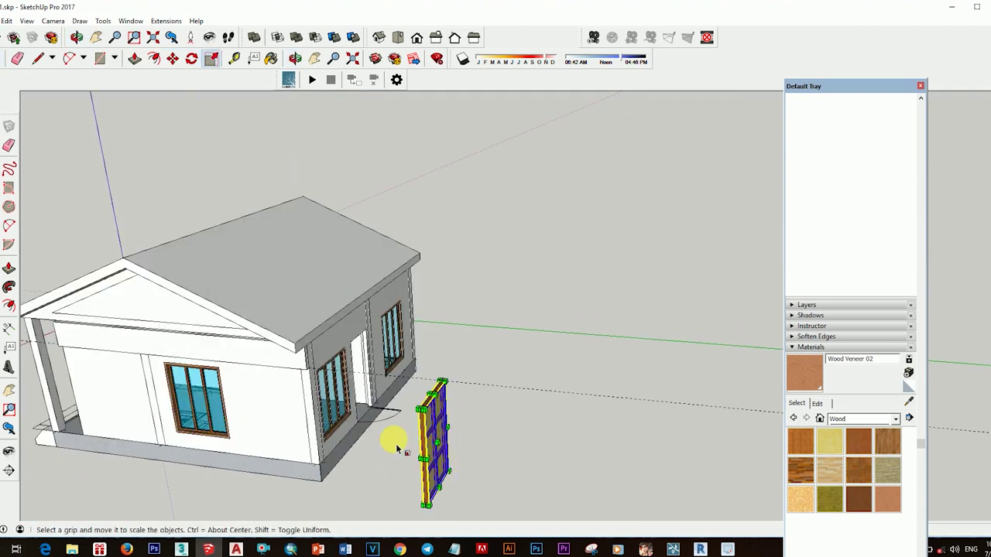
scroll(554, 457, "up", 3)
Explode the door into its separate parts.
right_click(590, 403)
key("Escape")
mouse_move(590, 403)
middle_mouse_down()
mouse_move(537, 343)
mouse_move(422, 439)
mouse_move(515, 353)
middle_mouse_up()
right_click(517, 370)
left_click(546, 50)
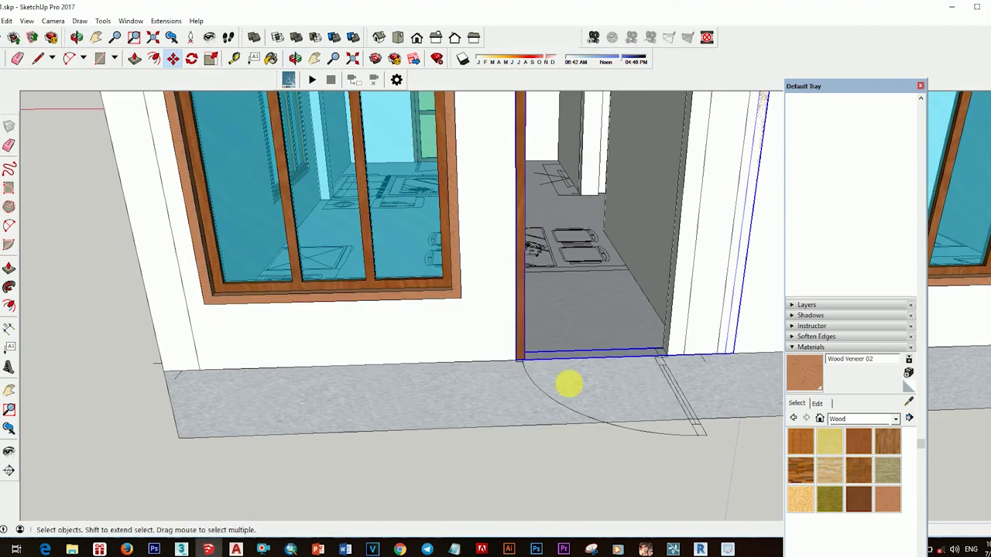
scroll(513, 328, "down", 3)
right_click(513, 327)
left_click(542, 124)
Select the left and right leaves of the copied double door.
scroll(595, 203, "down", 3)
middle_click_drag(575, 177, 630, 281)
scroll(630, 227, "up", 2)
scroll(565, 200, "up", 2)
key("m")
key("space")
scroll(566, 201, "down", 3)
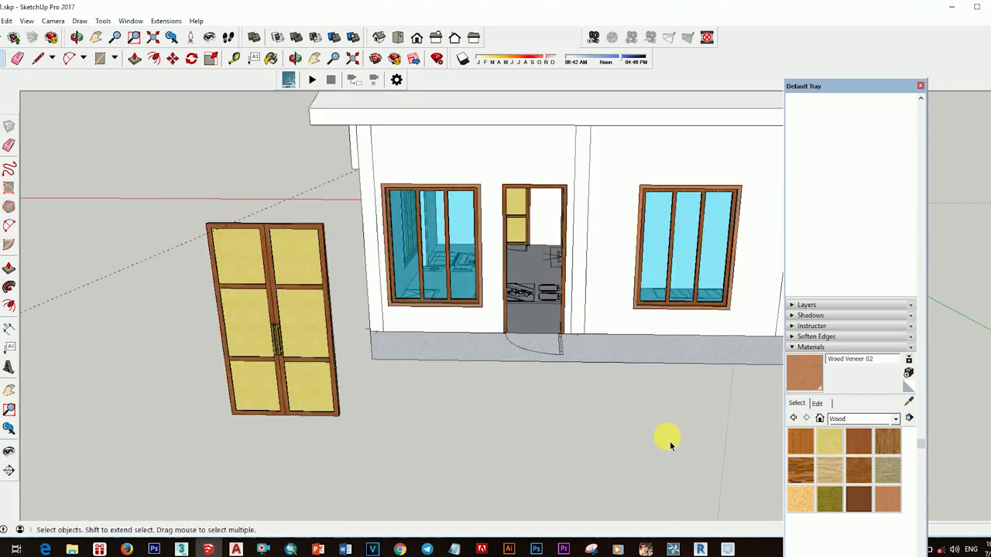
middle_click_drag(639, 427, 524, 394)
scroll(480, 391, "up", 4)
left_click(435, 390)
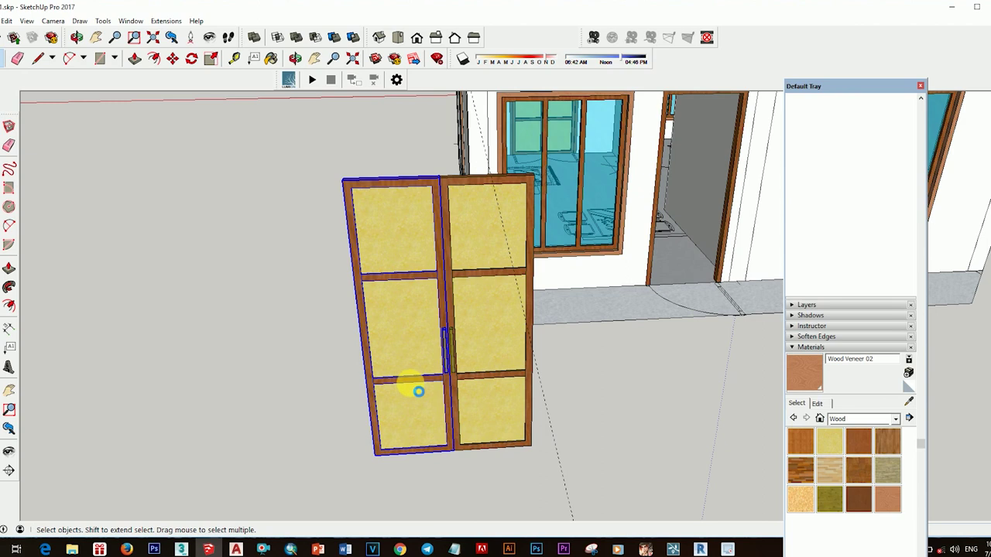
mouse_move(448, 418)
middle_mouse_down()
mouse_move(469, 457)
mouse_move(437, 356)
middle_mouse_up()
left_click(437, 356)
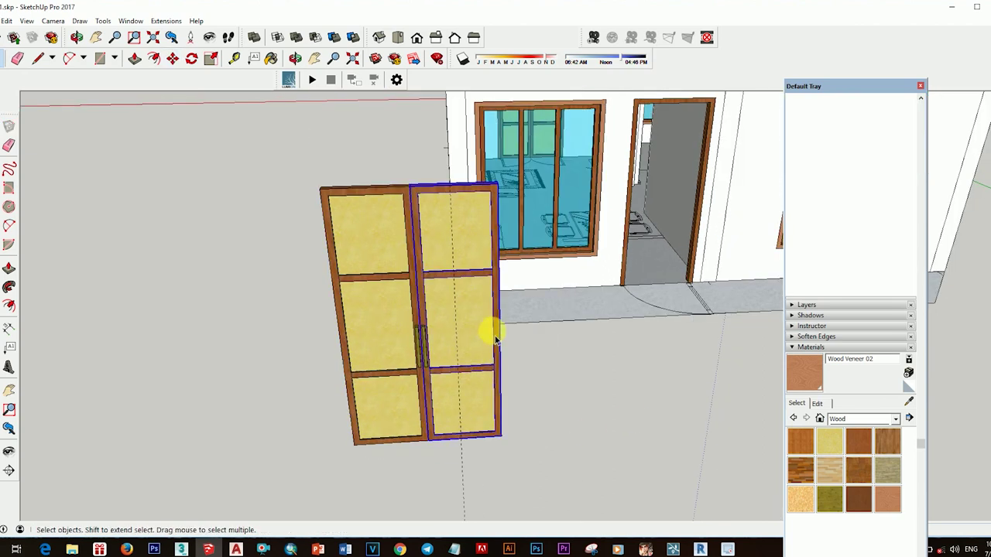
Scale the door leaf down to the width of the side doorway.
mouse_move(501, 425)
middle_mouse_down()
mouse_move(659, 338)
mouse_move(487, 325)
middle_mouse_up()
scroll(487, 325, "down", 2)
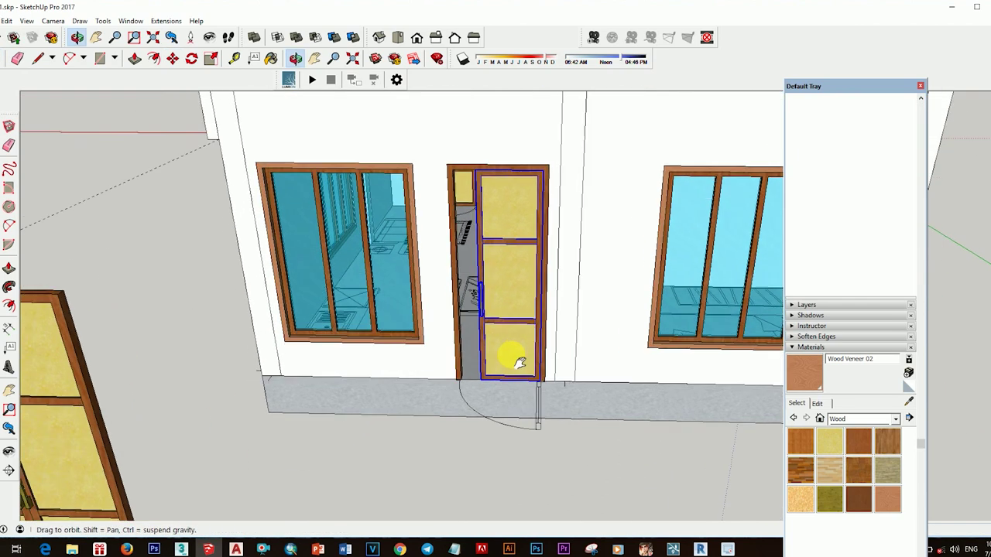
middle_click_drag(513, 358, 586, 416)
key("s")
scroll(593, 288, "up", 5)
scroll(592, 266, "up", 2)
scroll(438, 287, "up", 2)
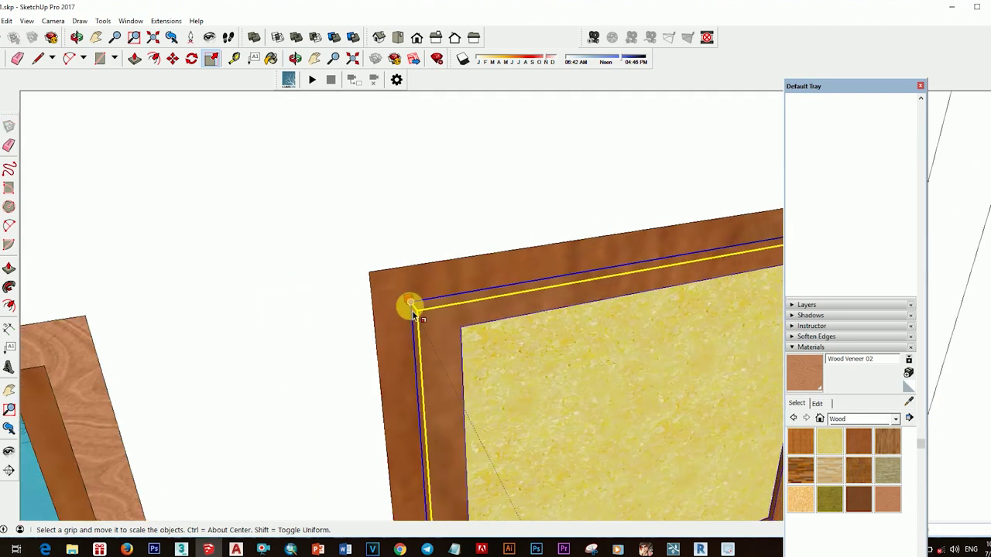
key("space")
scroll(511, 383, "down", 6)
middle_click_drag(511, 383, 531, 348)
scroll(531, 347, "down", 3)
scroll(471, 383, "up", 5)
middle_click_drag(470, 382, 420, 465)
scroll(410, 422, "up", 3)
Move the narrowed leaf into the side doorway and check it from the porch.
key("m")
scroll(407, 420, "down", 8)
middle_click_drag(548, 305, 422, 373)
scroll(422, 373, "down", 2)
key("space")
mouse_move(380, 323)
middle_mouse_down()
mouse_move(410, 296)
mouse_move(511, 301)
mouse_move(429, 247)
mouse_move(592, 281)
mouse_move(471, 320)
mouse_move(454, 237)
middle_mouse_up()
scroll(410, 309, "down", 3)
scroll(409, 328, "up", 4)
scroll(453, 236, "up", 3)
scroll(528, 395, "up", 3)
scroll(529, 395, "up", 3)
Draw a small rectangle marker on the porch step left of the door.
scroll(409, 405, "up", 3)
key("r")
left_click(401, 395)
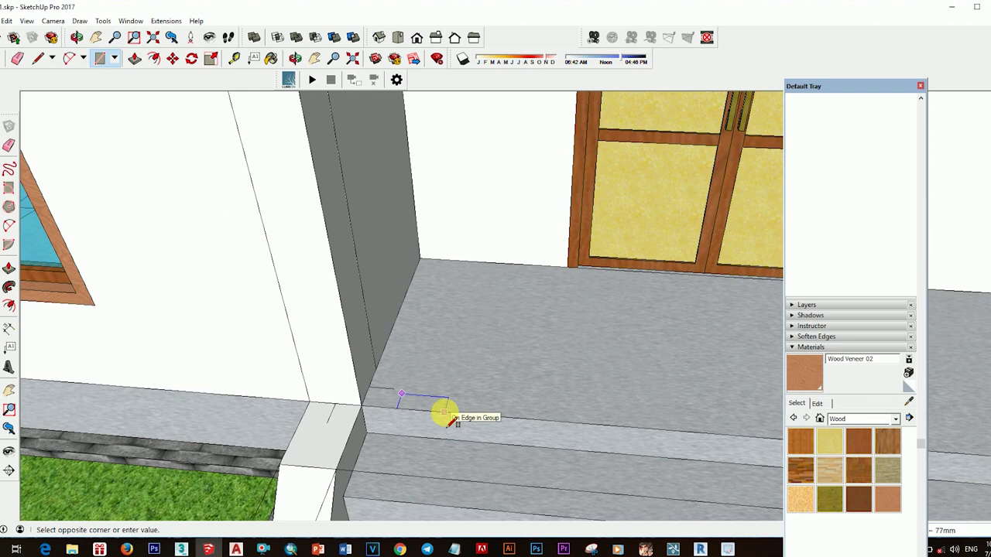
scroll(418, 418, "up", 2)
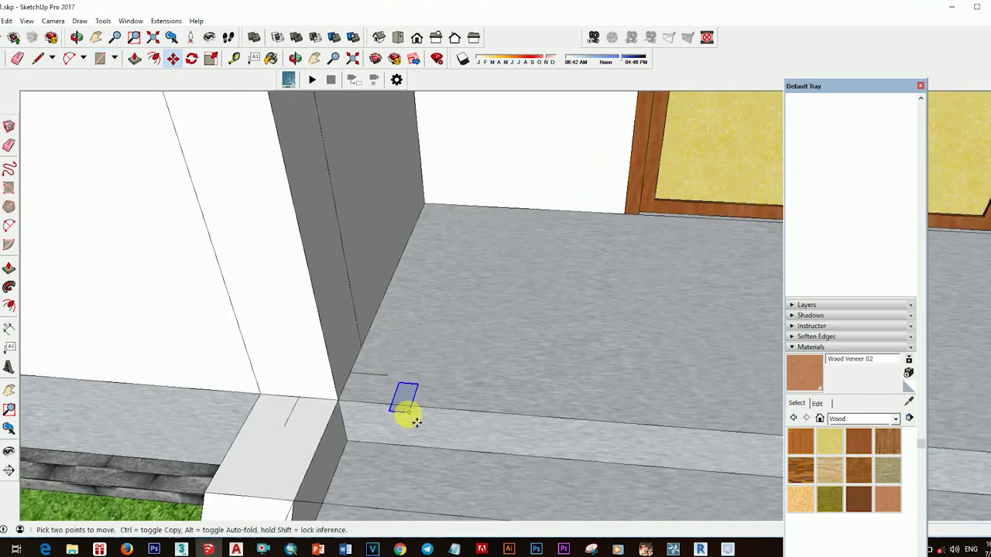
key("ctrl")
left_click(358, 401)
scroll(420, 409, "down", 1)
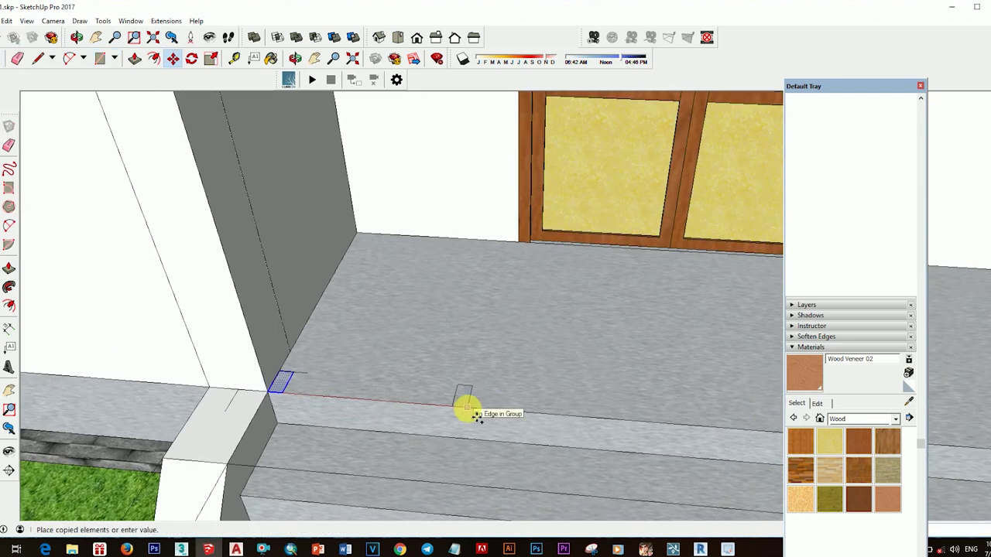
key("space")
scroll(453, 356, "down", 3)
scroll(436, 194, "down", 2)
scroll(511, 217, "down", 2)
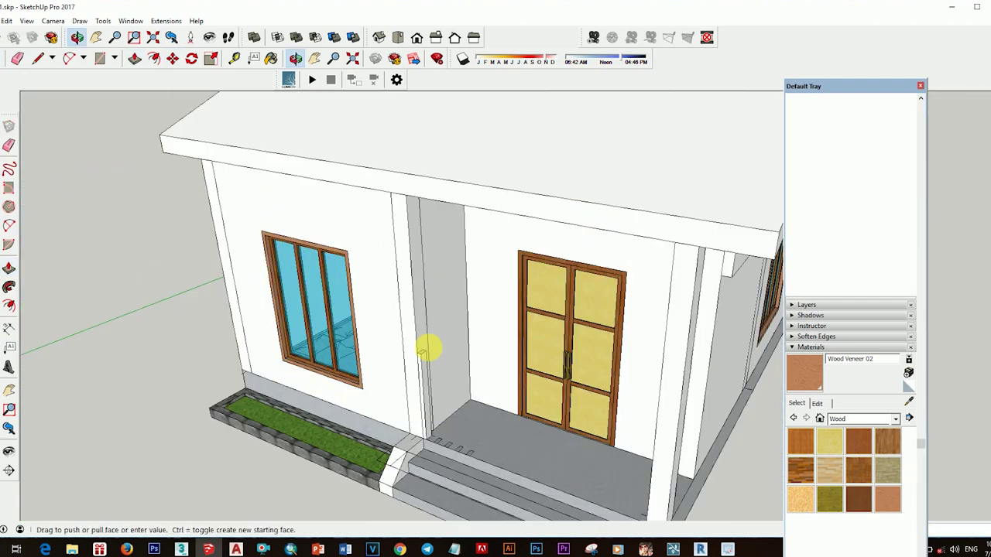
scroll(453, 482, "up", 5)
scroll(453, 481, "down", 5)
scroll(476, 402, "up", 5)
Pull the marker up into a thin vertical pillar and make it a component.
key("p")
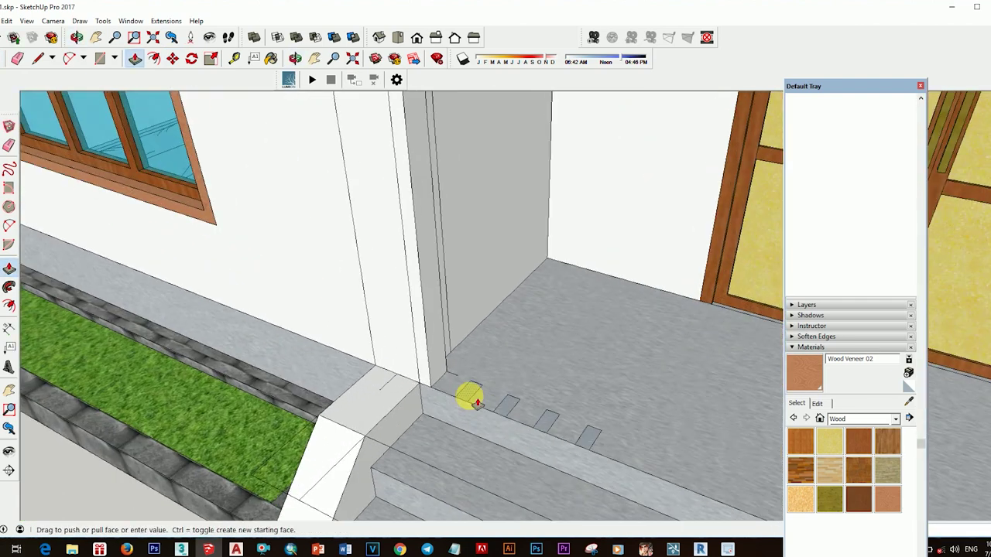
scroll(563, 427, "down", 5)
mouse_move(670, 307)
middle_mouse_down()
mouse_move(568, 332)
mouse_move(630, 404)
mouse_move(572, 321)
middle_mouse_up()
left_click(565, 325)
scroll(475, 358, "up", 5)
right_click(475, 359)
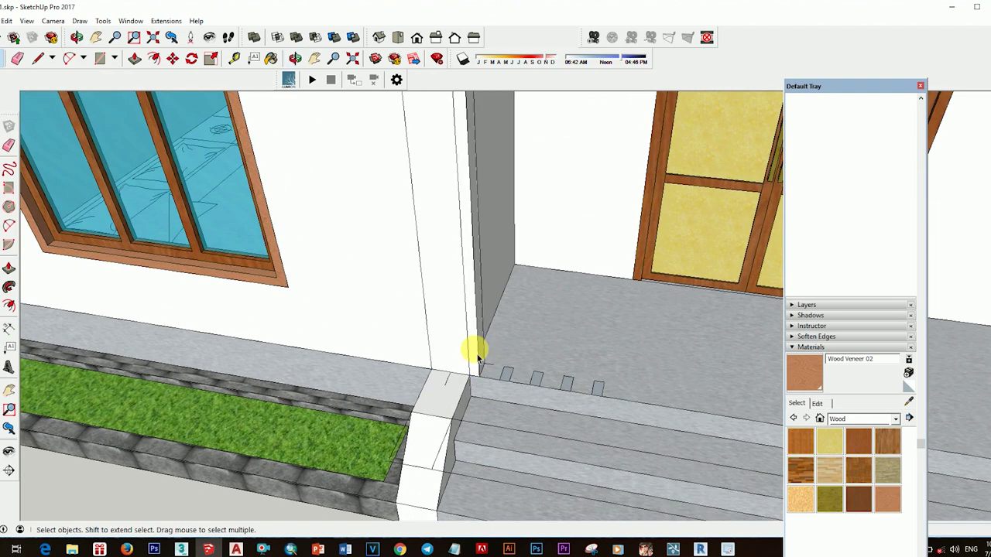
left_click(525, 200)
left_click(531, 332)
Copy the pillar along the porch step to form a row of slats.
key("m")
scroll(534, 387, "up", 3)
key("ctrl")
left_click(517, 382)
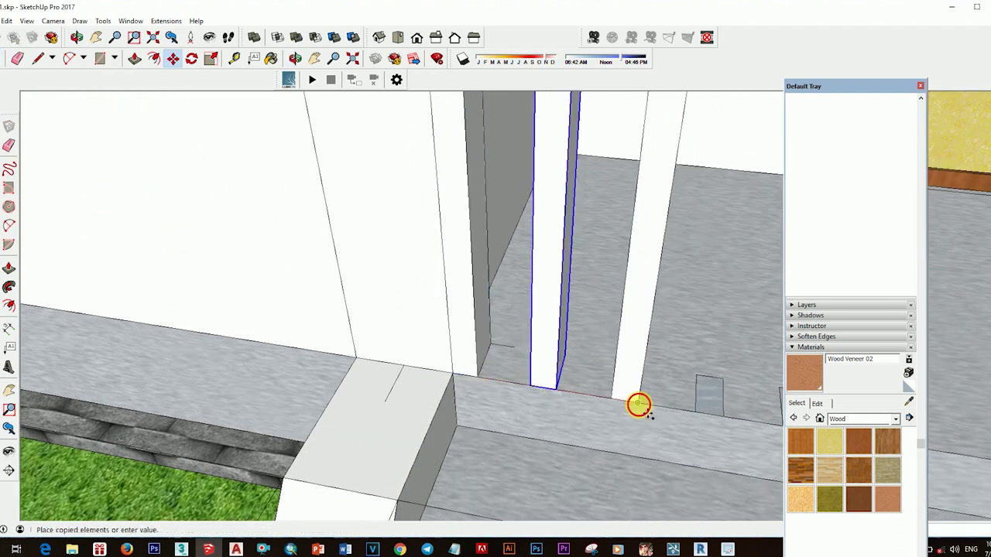
middle_click_drag(649, 415, 588, 402, "shift")
key("space")
scroll(604, 299, "down", 10)
scroll(504, 283, "up", 3)
mouse_move(504, 283)
middle_mouse_down()
mouse_move(514, 210)
mouse_move(381, 213)
mouse_move(559, 353)
middle_mouse_up()
Make the porch beam strip a separate component.
scroll(537, 371, "up", 3)
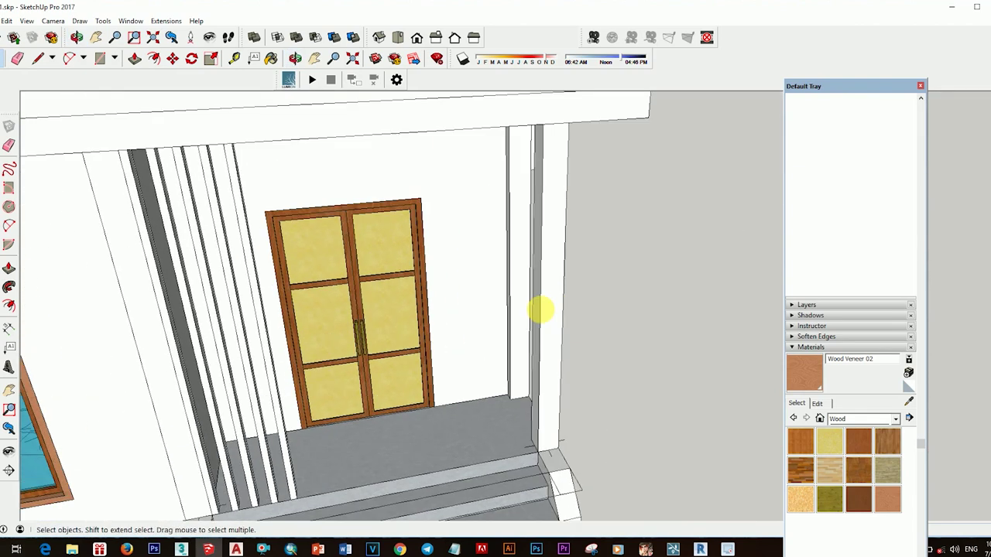
scroll(540, 216, "up", 4)
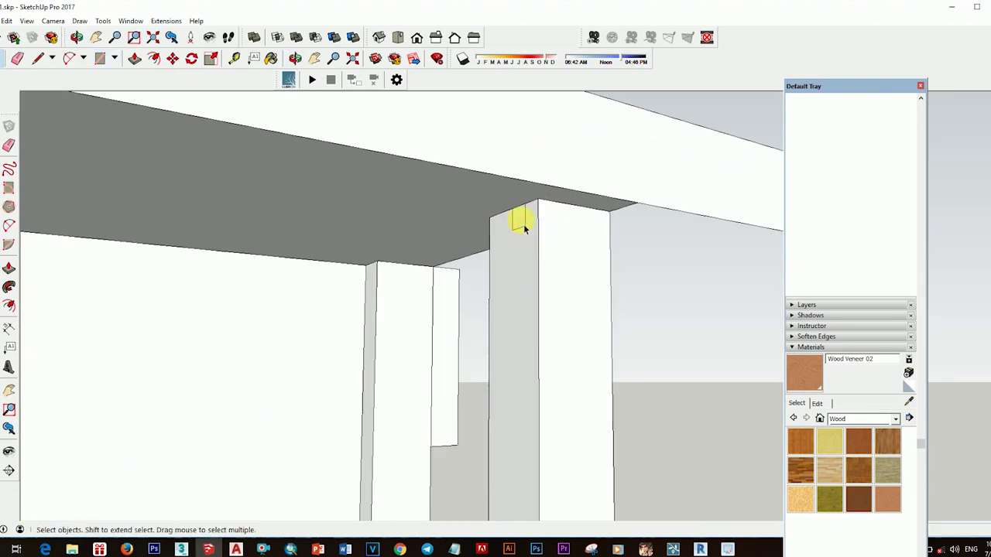
scroll(534, 219, "down", 4)
mouse_move(436, 199)
middle_mouse_down()
mouse_move(642, 261)
mouse_move(482, 225)
mouse_move(425, 230)
mouse_move(531, 277)
mouse_move(637, 228)
mouse_move(642, 202)
middle_mouse_up()
right_click(642, 261)
left_click(686, 202)
scroll(398, 249, "up", 3)
Copy the beam strip down the column to stack slats above the door.
key("m")
left_click(408, 256)
left_click(920, 85)
left_click(625, 176)
key("ctrl")
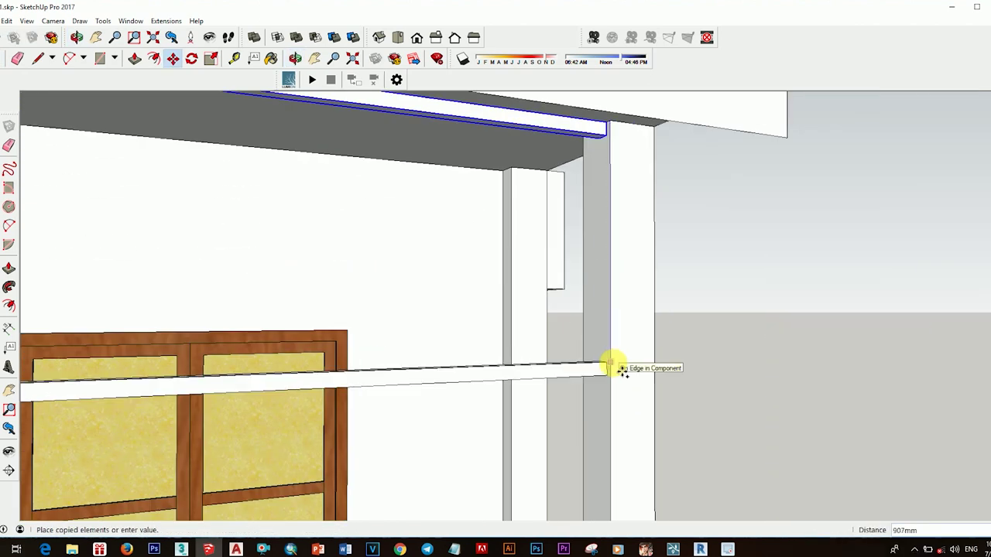
left_click(611, 291)
scroll(661, 339, "down", 5)
scroll(586, 338, "down", 5)
scroll(537, 332, "down", 3)
mouse_move(537, 332)
middle_mouse_down()
mouse_move(458, 455)
mouse_move(449, 333)
middle_mouse_up()
scroll(449, 318, "up", 3)
Open the slat group and paint it with the Stone > Sandstone material.
double_click(449, 310)
key("b")
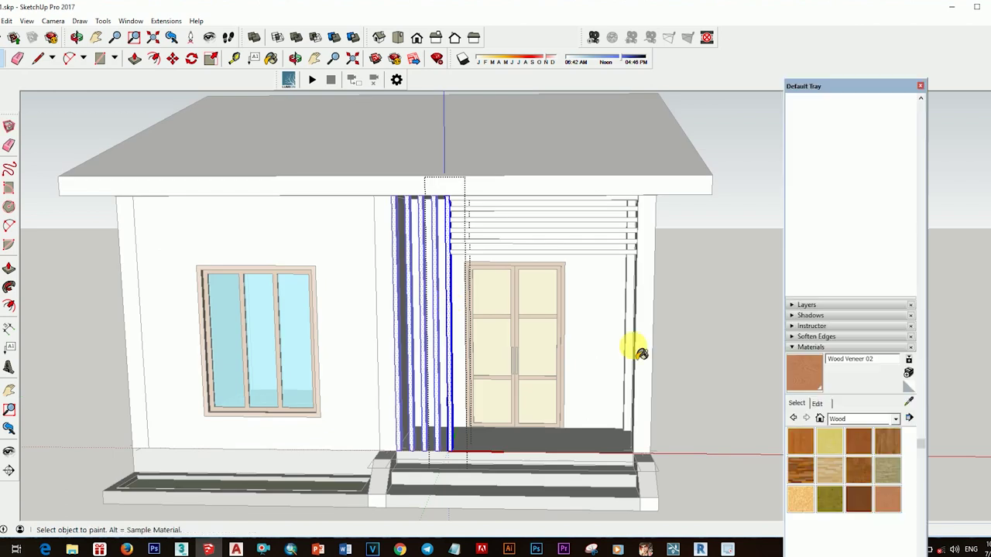
left_click(896, 418)
left_click(862, 369)
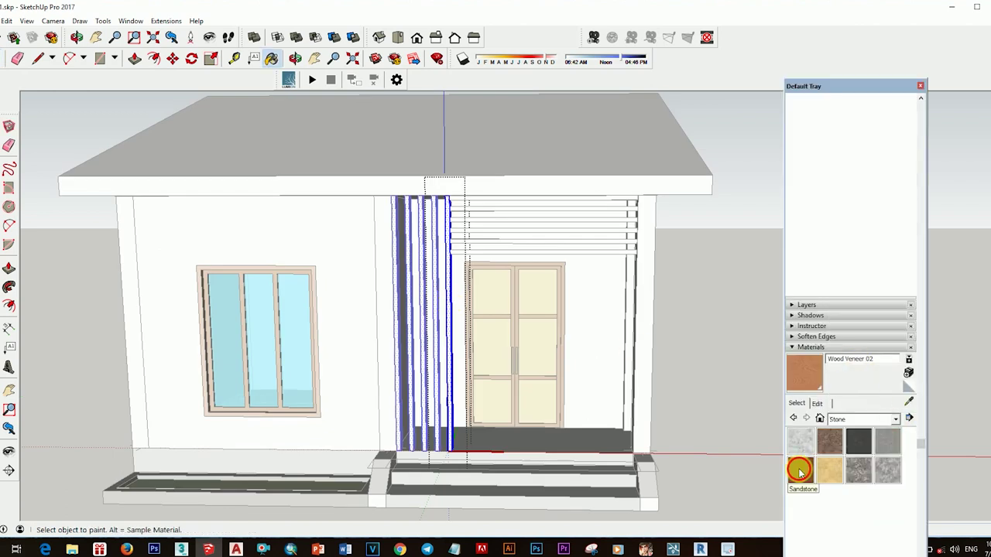
scroll(545, 259, "down", 5)
middle_click_drag(670, 317, 548, 294)
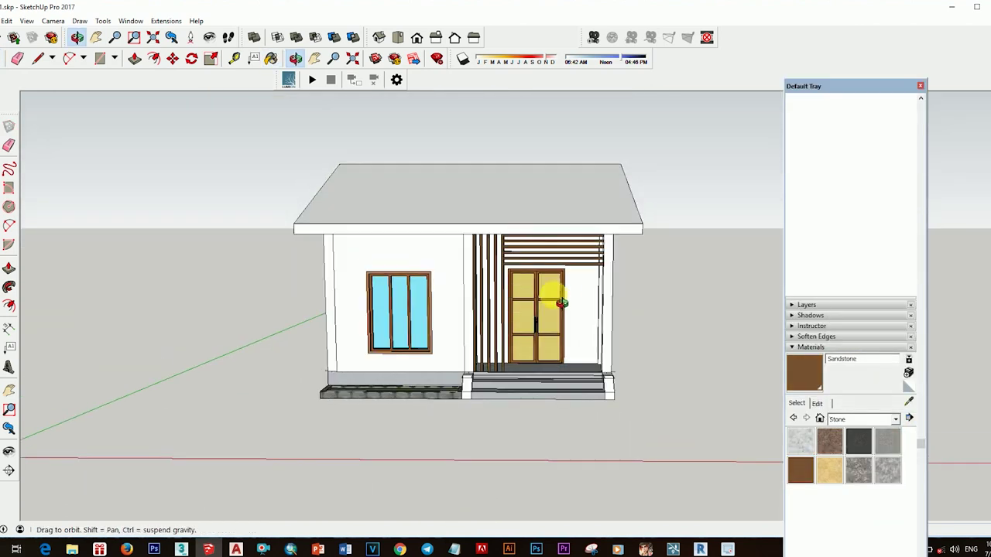
scroll(600, 314, "up", 3)
mouse_move(600, 314)
middle_mouse_down()
mouse_move(691, 350)
mouse_move(597, 274)
mouse_move(548, 403)
middle_mouse_up()
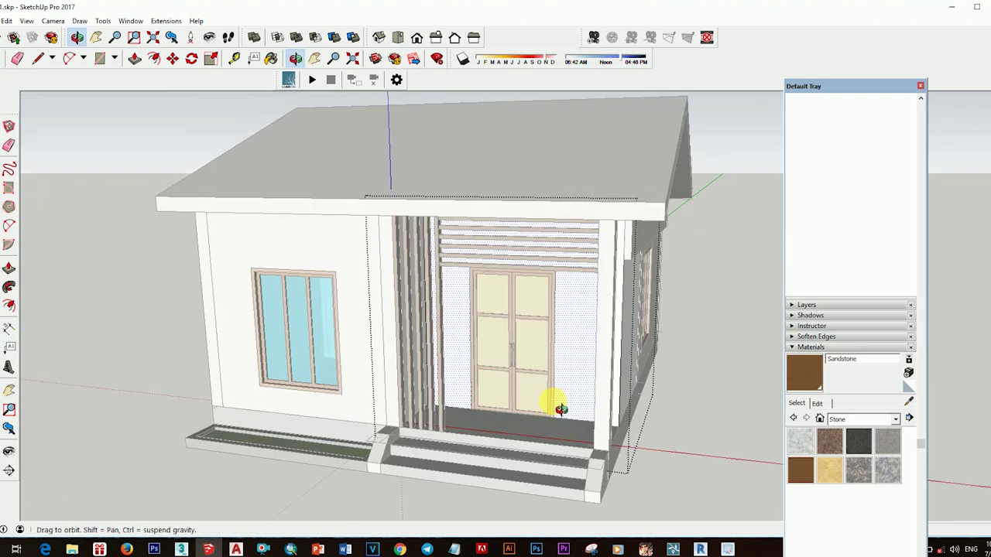
Clad the back and front walls in Stone Flagstone Ashlar from Brick, Cladding and Siding.
left_click(896, 419)
left_click(880, 292)
left_click(896, 419)
left_click(870, 283)
left_click(888, 490)
left_click(541, 315)
scroll(503, 315, "down", 5)
middle_click_drag(471, 316, 593, 370)
scroll(543, 335, "up", 5)
Orbit and zoom around the house to reach the front-right eave corner.
key("f")
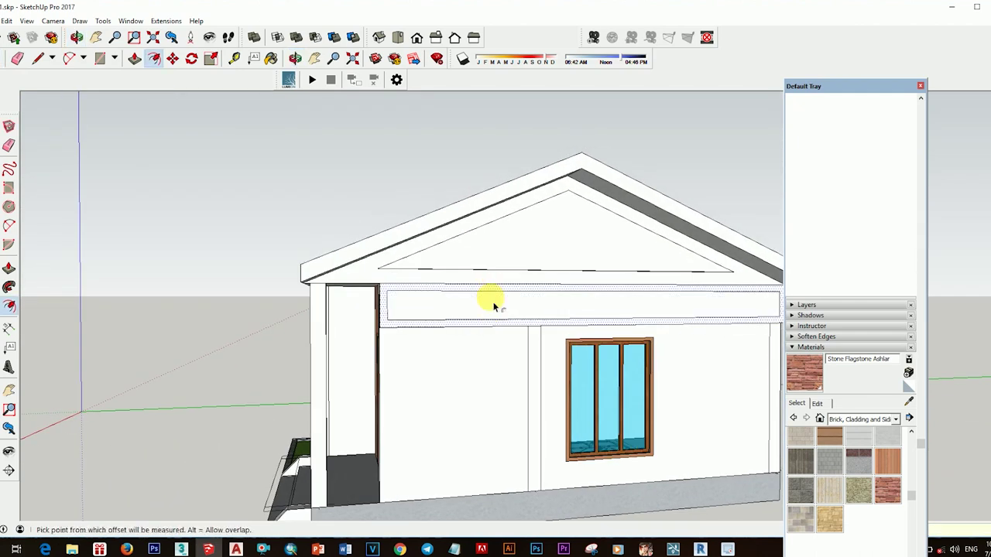
middle_click_drag(494, 304, 532, 356)
middle_click_drag(545, 322, 408, 312)
key("space")
scroll(469, 332, "up", 3)
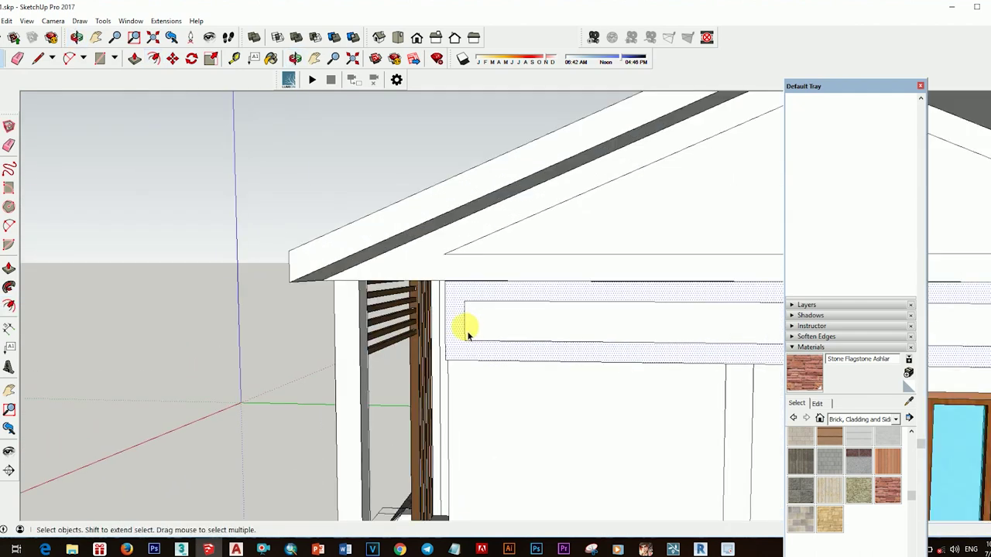
scroll(471, 342, "up", 2)
scroll(578, 380, "down", 5)
middle_click_drag(578, 380, 572, 298)
scroll(572, 298, "up", 5)
key("space")
scroll(608, 334, "down", 5)
scroll(506, 329, "up", 5)
mouse_move(607, 334)
middle_mouse_down()
mouse_move(505, 329)
mouse_move(642, 332)
mouse_move(380, 372)
mouse_move(537, 321)
mouse_move(495, 327)
middle_mouse_up()
scroll(359, 288, "up", 5)
Orbit under the eave overhang and around to the gable corner of the fascia band.
key("l")
scroll(349, 349, "down", 5)
key("p")
scroll(364, 355, "up", 5)
mouse_move(337, 350)
middle_mouse_down()
mouse_move(410, 354)
mouse_move(341, 236)
middle_mouse_up()
key("l")
key("p")
scroll(334, 346, "down", 5)
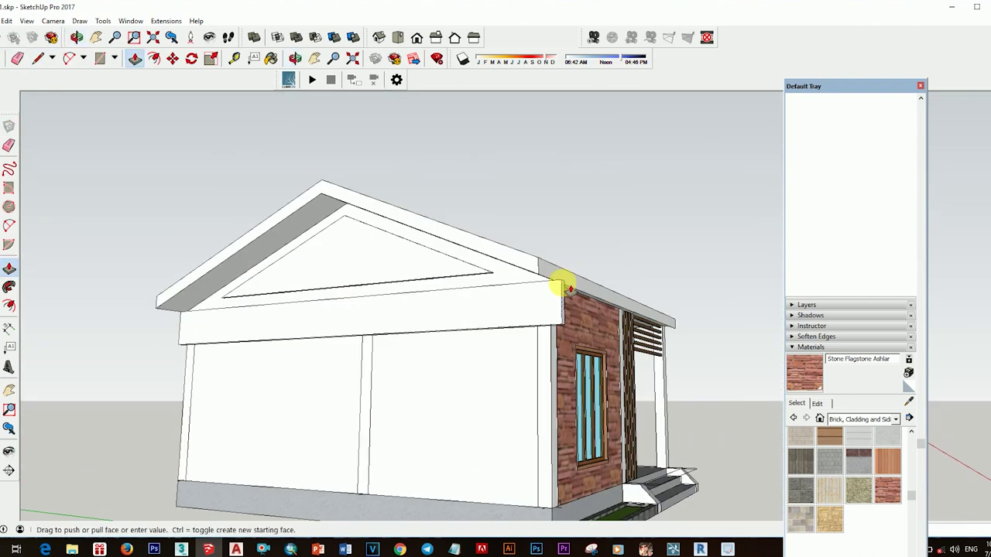
middle_click_drag(571, 299, 387, 292)
scroll(315, 326, "up", 5)
mouse_move(307, 325)
middle_mouse_down()
mouse_move(266, 316)
mouse_move(312, 268)
middle_mouse_up()
key("l")
scroll(352, 390, "down", 5)
middle_click_drag(409, 398, 564, 317)
scroll(564, 316, "up", 5)
key("f")
key("m")
scroll(457, 276, "down", 5)
mouse_move(458, 277)
middle_mouse_down()
mouse_move(348, 284)
mouse_move(342, 325)
middle_mouse_up()
scroll(358, 338, "up", 5)
Offset an inner outline within the eave band face.
left_click(426, 346)
key("f")
left_click_drag(397, 272, 327, 327)
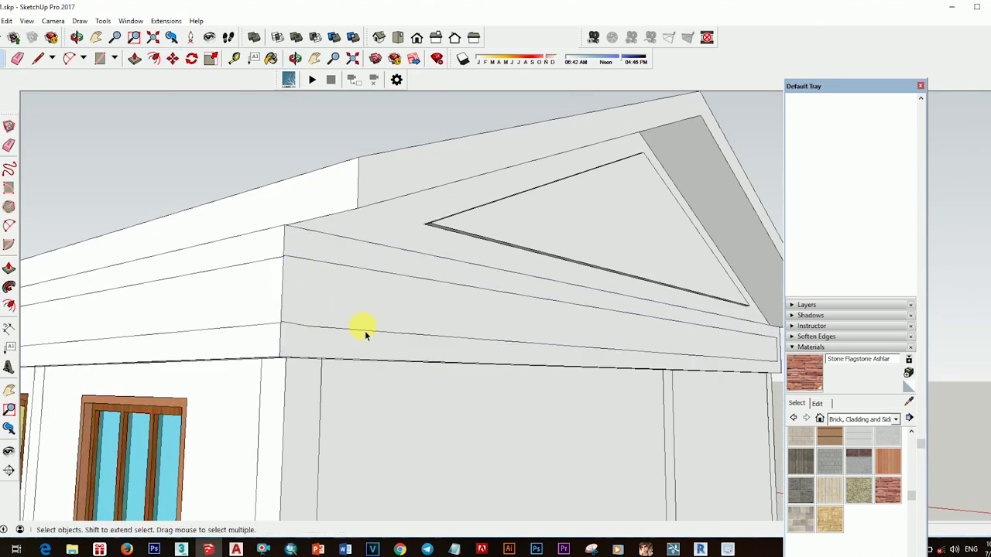
key("space")
scroll(278, 326, "up", 2)
scroll(329, 318, "up", 2)
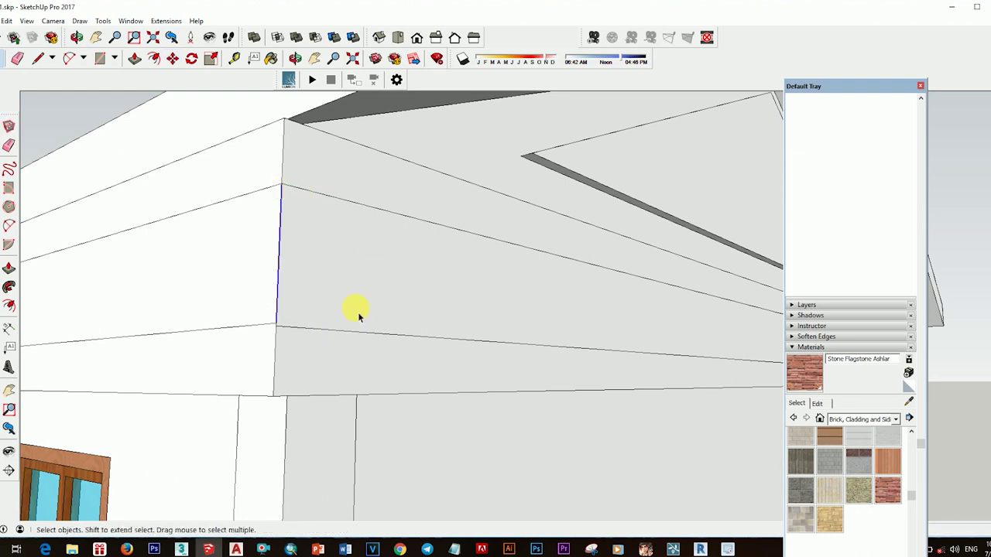
scroll(376, 254, "up", 2)
scroll(348, 287, "down", 5)
scroll(328, 346, "down", 3)
scroll(292, 352, "up", 2)
Orbit around the eave corner and select the fascia face.
key("space")
key("m")
middle_click_drag(343, 376, 373, 344)
scroll(372, 340, "up", 2)
scroll(285, 325, "up", 2)
key("p")
scroll(302, 348, "up", 2)
scroll(318, 354, "down", 5)
mouse_move(365, 364)
middle_mouse_down()
mouse_move(393, 343)
mouse_move(327, 309)
middle_mouse_up()
key("space")
scroll(327, 325, "up", 3)
key("m")
key("space")
mouse_move(325, 349)
middle_mouse_down()
mouse_move(399, 317)
mouse_move(522, 316)
mouse_move(350, 336)
middle_mouse_up()
left_click(399, 317)
scroll(377, 308, "down", 3)
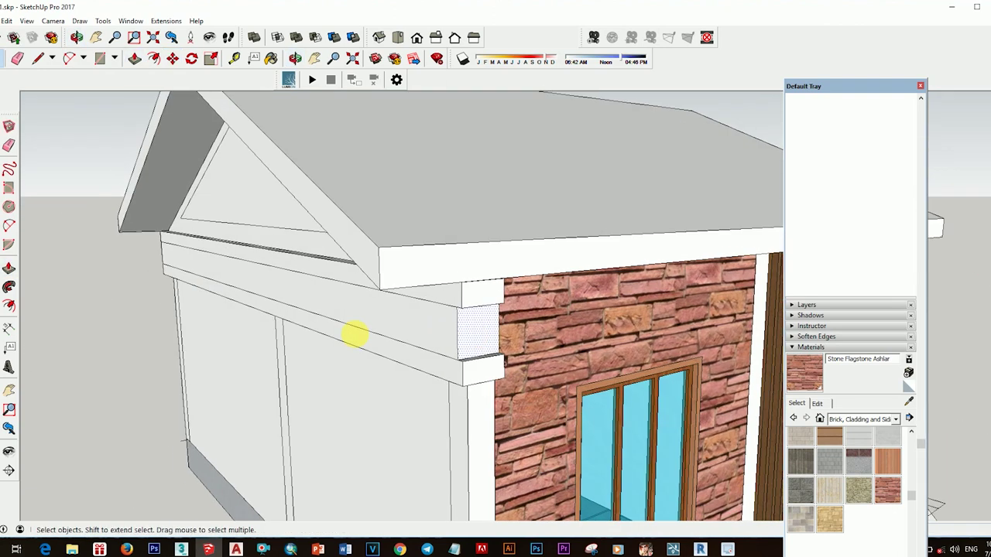
scroll(394, 307, "up", 3)
Draw a line along the fascia edge to split off a thin strip.
key("l")
left_click(428, 320)
left_click(530, 301)
scroll(603, 317, "down", 5)
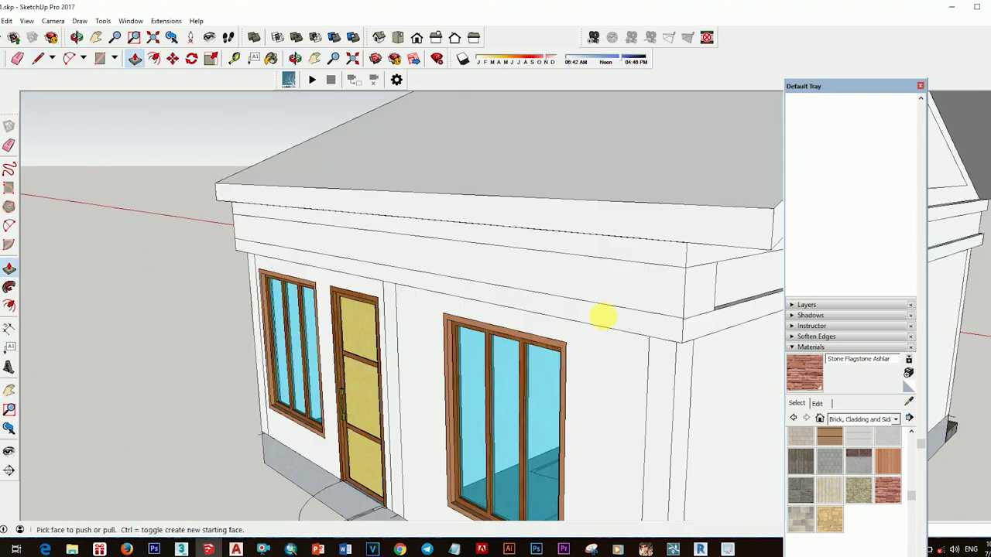
mouse_move(628, 298)
middle_mouse_down()
mouse_move(586, 314)
mouse_move(513, 316)
mouse_move(655, 310)
mouse_move(493, 358)
middle_mouse_up()
key("l")
key("space")
Push the thin fascia strip inward to form a groove.
key("p")
middle_click_drag(448, 329, 289, 327)
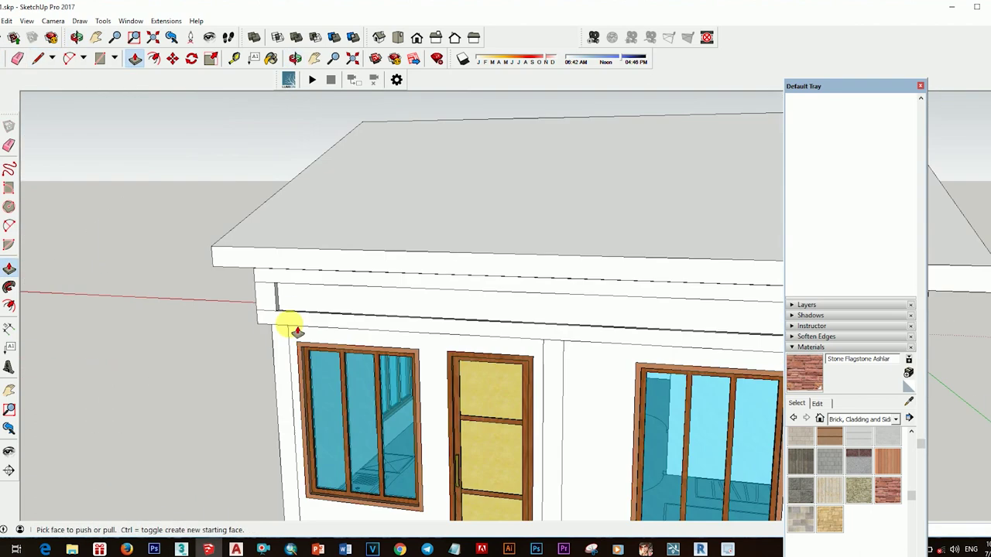
scroll(289, 327, "up", 3)
left_click(246, 292)
scroll(248, 291, "up", 2)
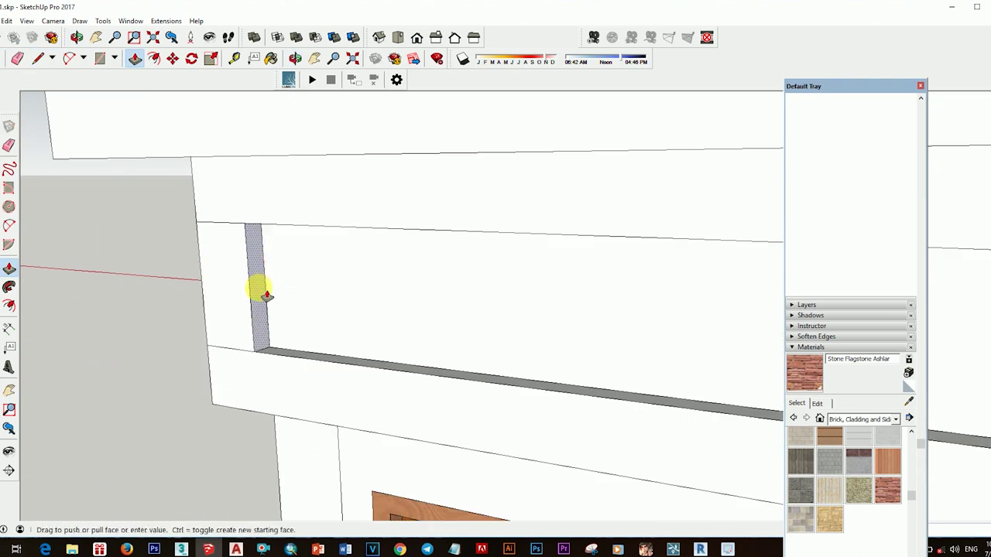
mouse_move(382, 335)
middle_mouse_down()
mouse_move(628, 289)
mouse_move(586, 382)
mouse_move(214, 376)
mouse_move(342, 375)
mouse_move(346, 401)
mouse_move(426, 400)
middle_mouse_up()
key("space")
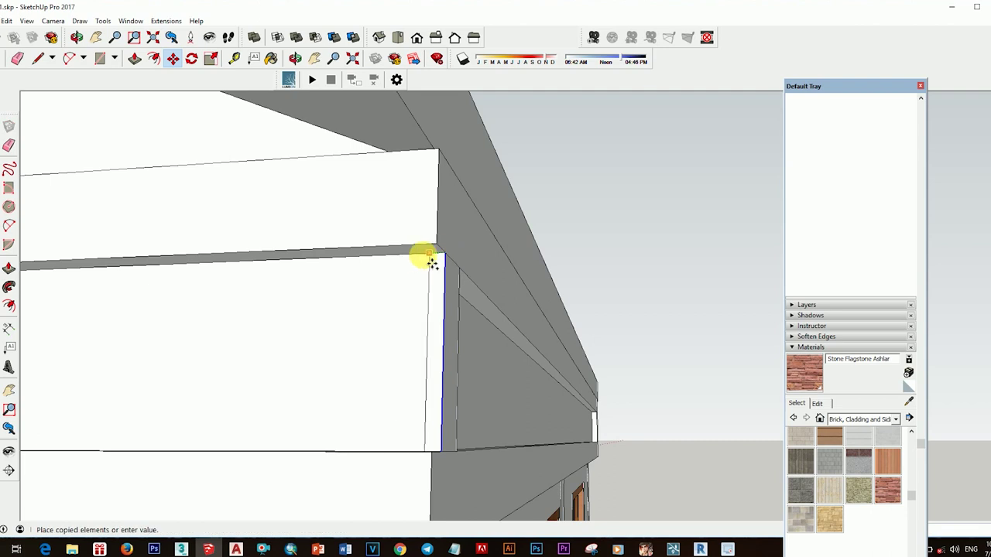
key("Escape")
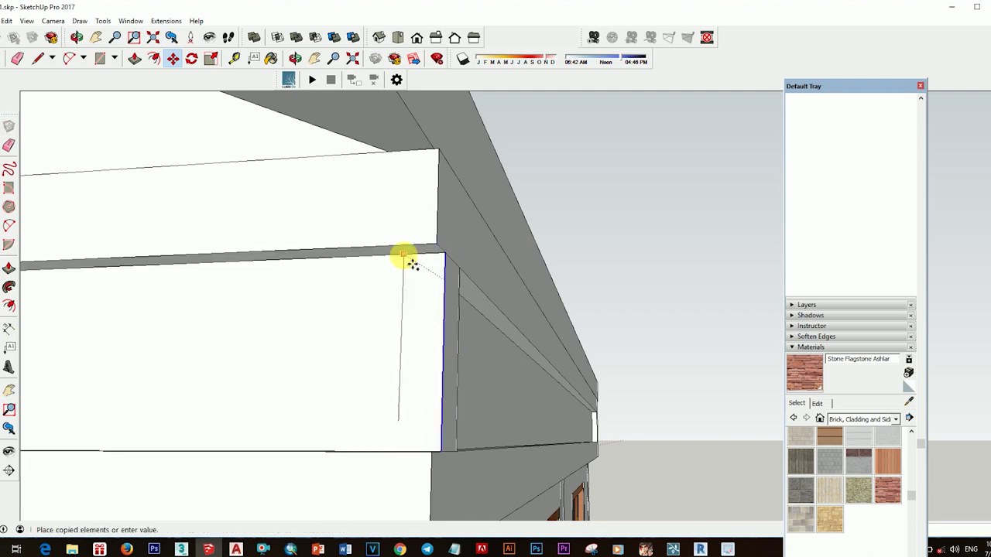
Erase the stray edges left around the corner strip.
mouse_move(400, 283)
middle_mouse_down()
mouse_move(454, 349)
mouse_move(408, 278)
mouse_move(411, 406)
mouse_move(258, 361)
mouse_move(478, 372)
middle_mouse_up()
key("l")
scroll(477, 372, "up", 2)
key("space")
key("e")
mouse_move(447, 455)
middle_mouse_down()
mouse_move(321, 405)
mouse_move(467, 373)
middle_mouse_up()
key("space")
Orbit out to a wide view of the porch.
mouse_move(397, 405)
middle_mouse_down()
mouse_move(515, 265)
mouse_move(454, 272)
middle_mouse_up()
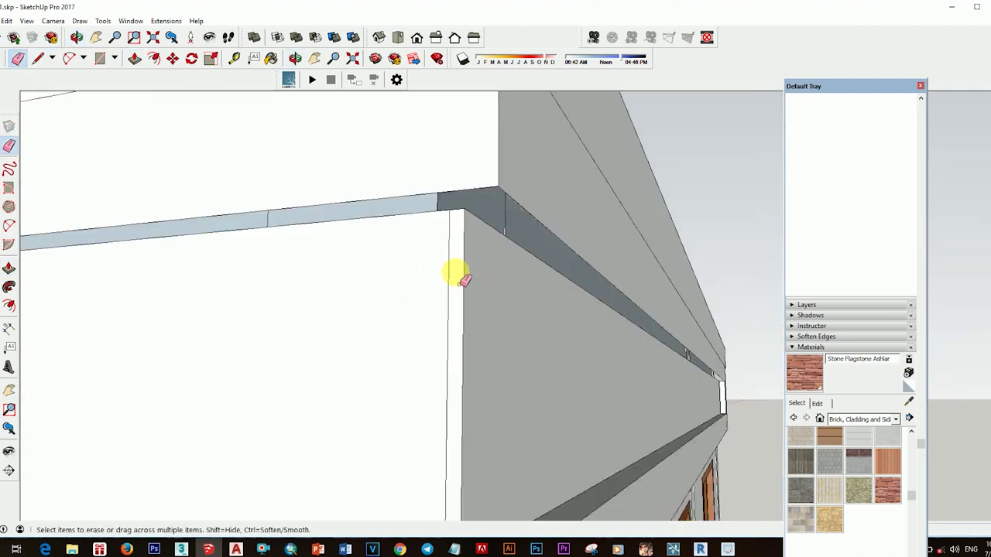
scroll(454, 272, "down", 3)
scroll(503, 316, "down", 3)
middle_click_drag(504, 315, 608, 341)
scroll(608, 340, "down", 5)
Draw a vertical line down the face of the corner trim block.
key("space")
scroll(283, 291, "up", 5)
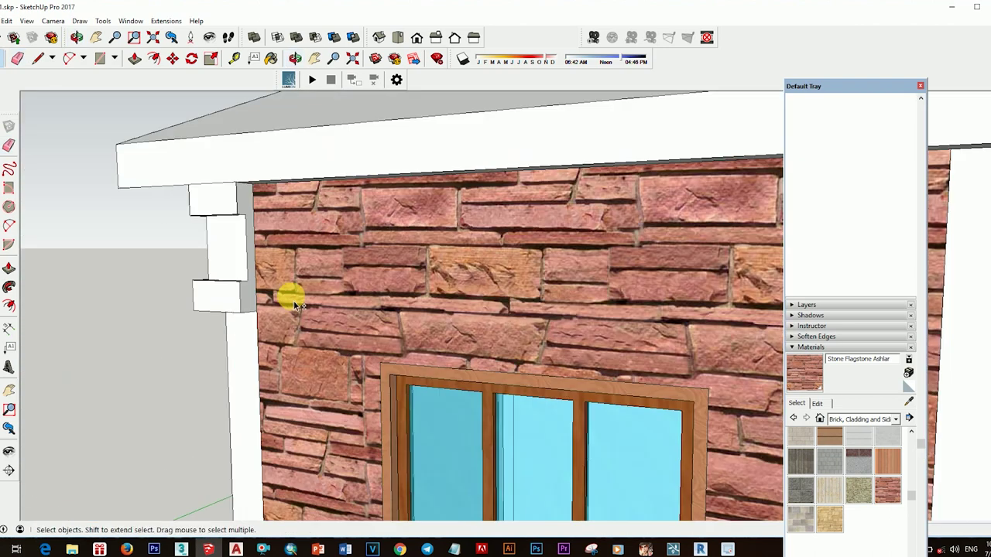
scroll(436, 242, "up", 3)
key("m")
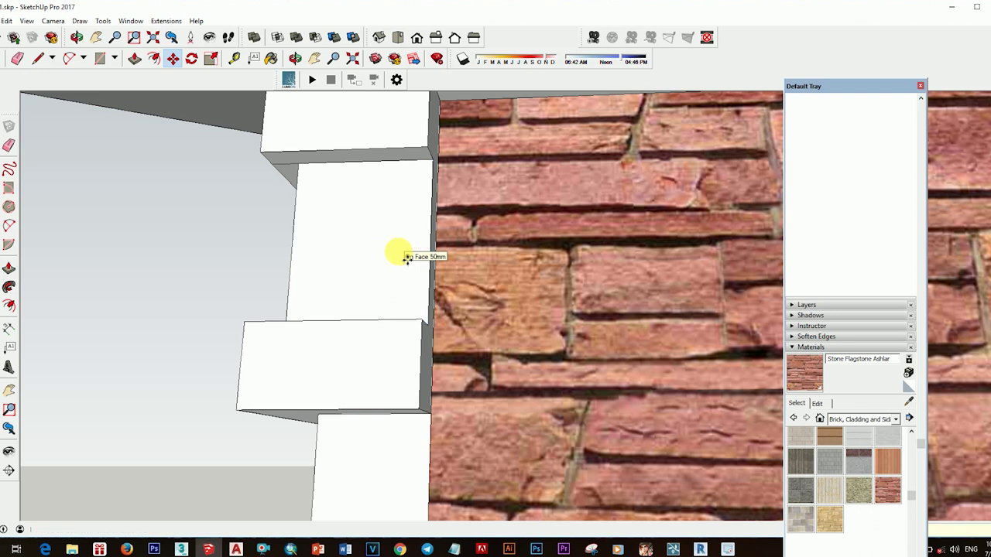
scroll(406, 260, "down", 3)
scroll(456, 177, "up", 3)
key("l")
left_click(455, 176)
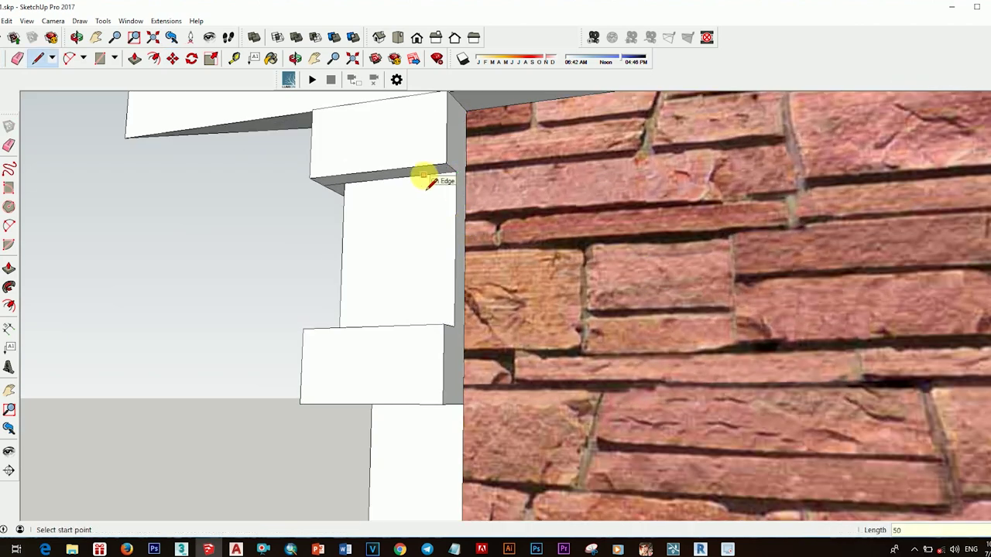
middle_click_drag(435, 178, 434, 349)
left_click(434, 349)
key("space")
Zoom out and orbit around the whole house.
scroll(503, 245, "down", 5)
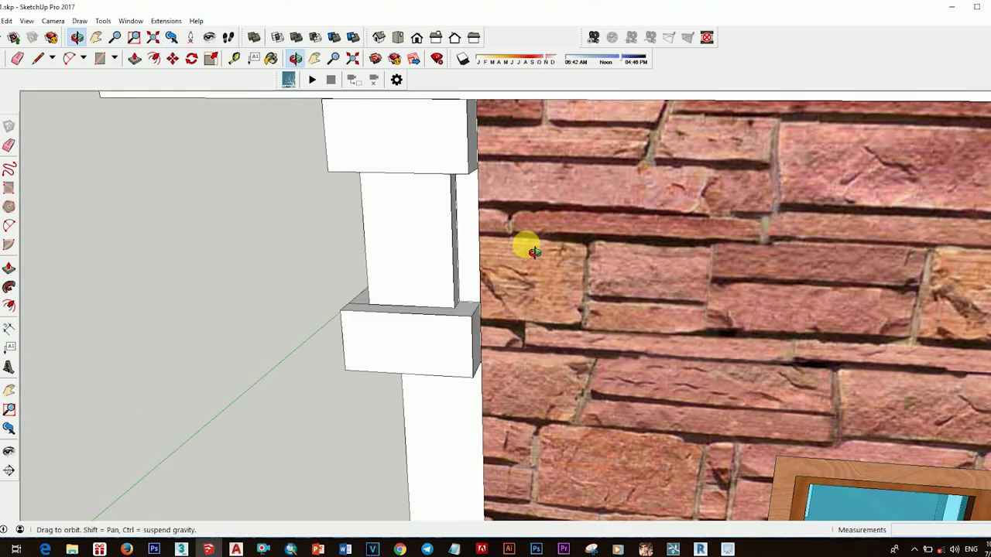
scroll(557, 255, "down", 5)
mouse_move(596, 270)
middle_mouse_down()
mouse_move(581, 332)
mouse_move(627, 319)
mouse_move(519, 338)
mouse_move(604, 361)
middle_mouse_up()
scroll(627, 319, "down", 5)
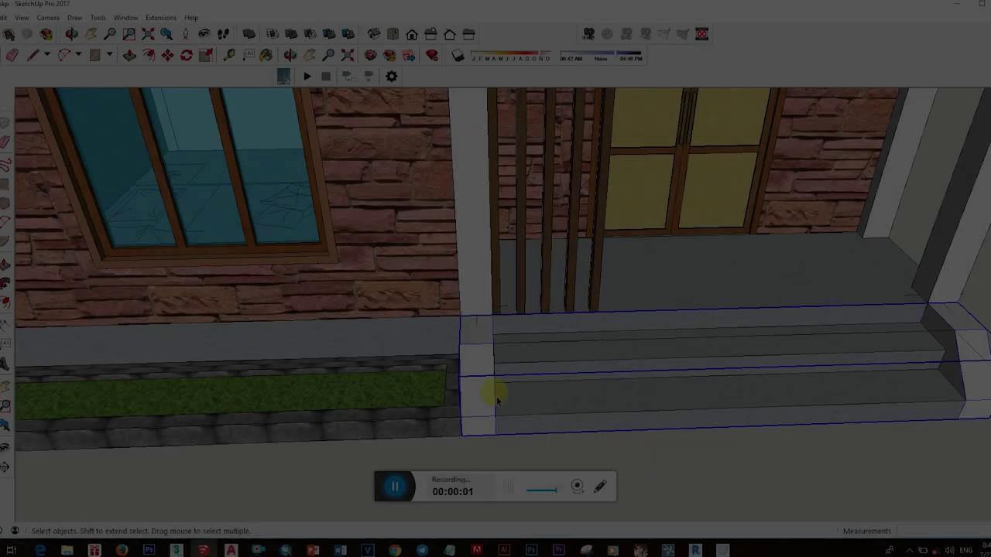
Move the step block against the house front and inspect the step area up close.
key("m")
scroll(495, 348, "up", 3)
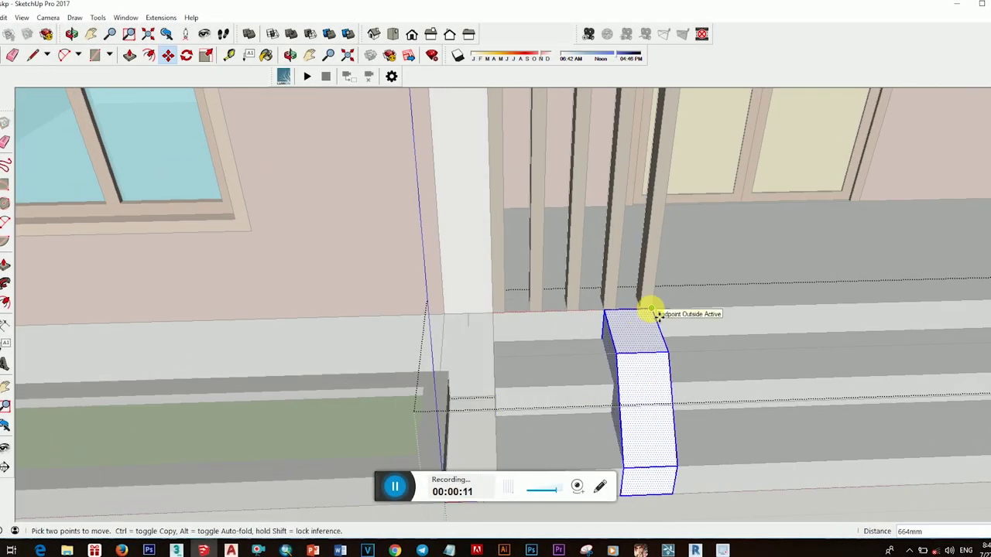
left_click(656, 312)
key("space")
scroll(529, 324, "down", 3)
mouse_move(529, 323)
middle_mouse_down()
mouse_move(549, 314)
mouse_move(727, 356)
middle_mouse_up()
scroll(493, 343, "up", 5)
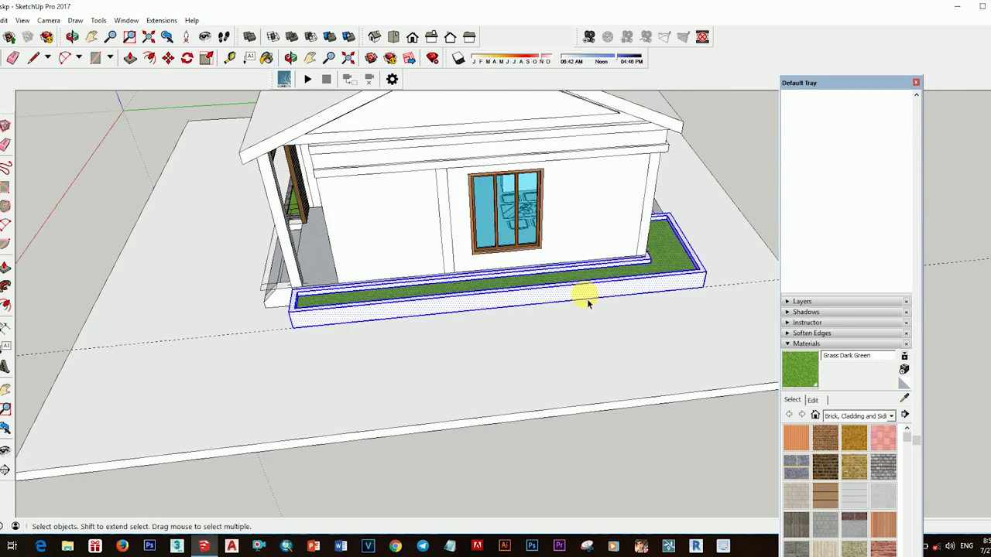
View the whole house on the site and load the Roofing material collection for painting.
middle_click_drag(586, 294, 480, 279)
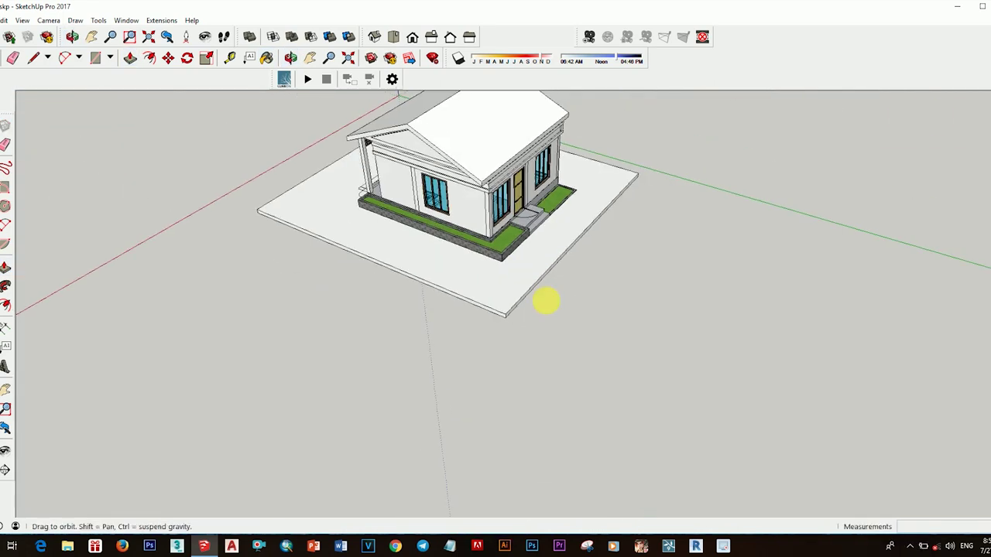
middle_click_drag(545, 299, 719, 263)
key("b")
left_click(855, 415)
left_click(863, 358)
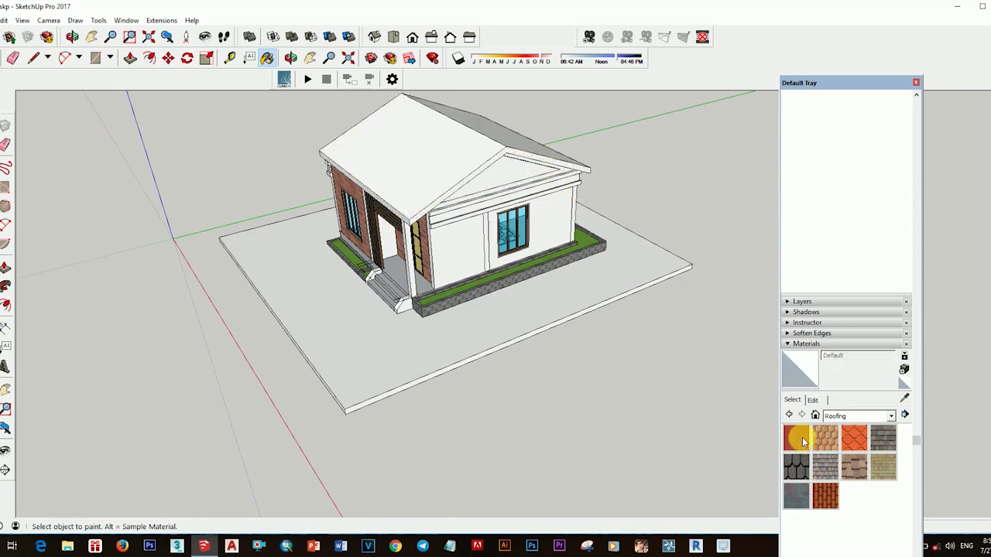
Paint the roof with red Roofing Metal Standing Seam.
left_click(803, 441)
left_click(522, 240)
mouse_move(465, 276)
middle_mouse_down()
mouse_move(646, 283)
mouse_move(537, 276)
mouse_move(573, 163)
mouse_move(449, 194)
mouse_move(542, 277)
mouse_move(370, 265)
mouse_move(571, 288)
mouse_move(551, 238)
middle_mouse_up()
scroll(349, 261, "up", 3)
scroll(325, 254, "up", 2)
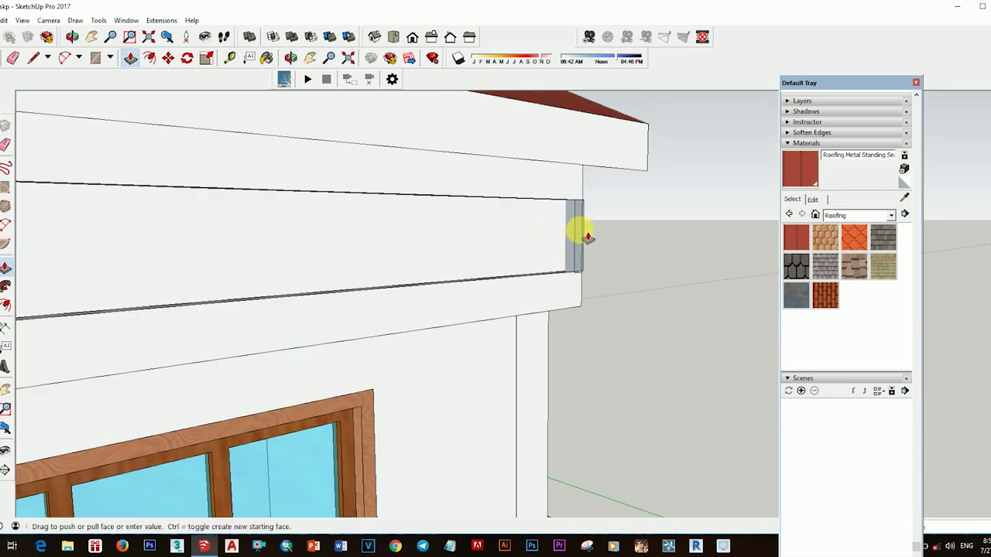
scroll(586, 271, "up", 2)
mouse_move(584, 294)
middle_mouse_down()
mouse_move(586, 278)
mouse_move(537, 287)
mouse_move(542, 253)
mouse_move(398, 265)
mouse_move(526, 312)
mouse_move(519, 331)
mouse_move(533, 289)
middle_mouse_up()
Browse material collections and settle on Brick, Cladding and Siding.
key("e")
key("p")
key("space")
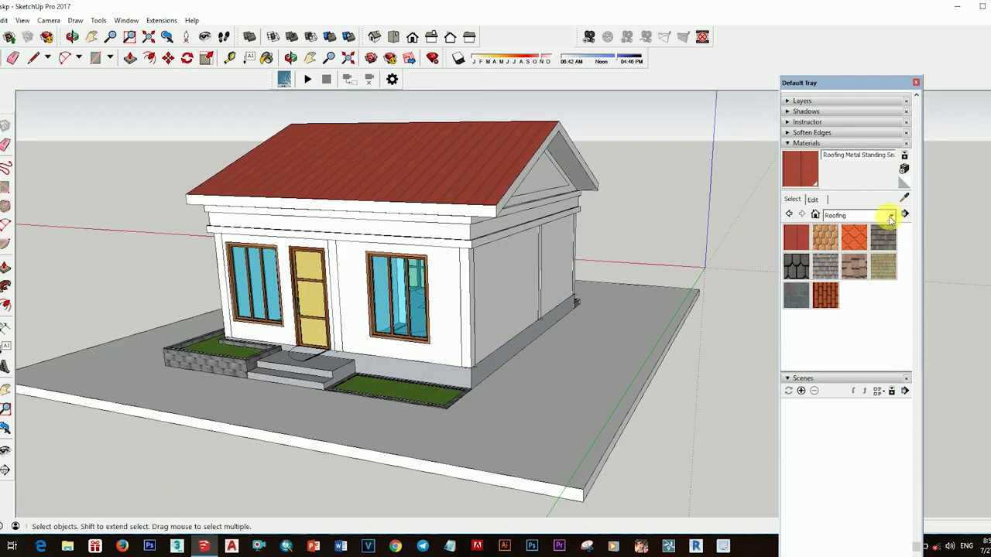
left_click(891, 215)
left_click(859, 280)
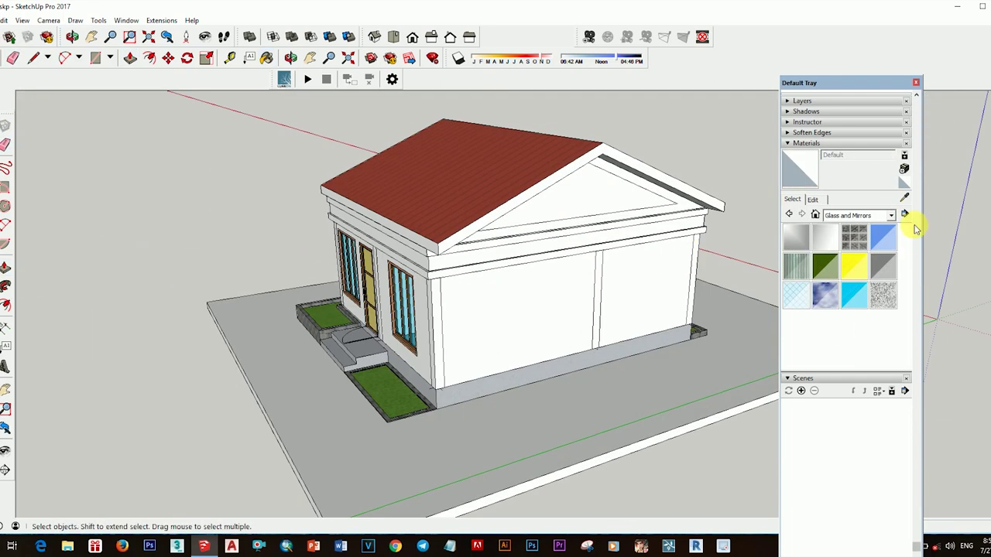
left_click(891, 215)
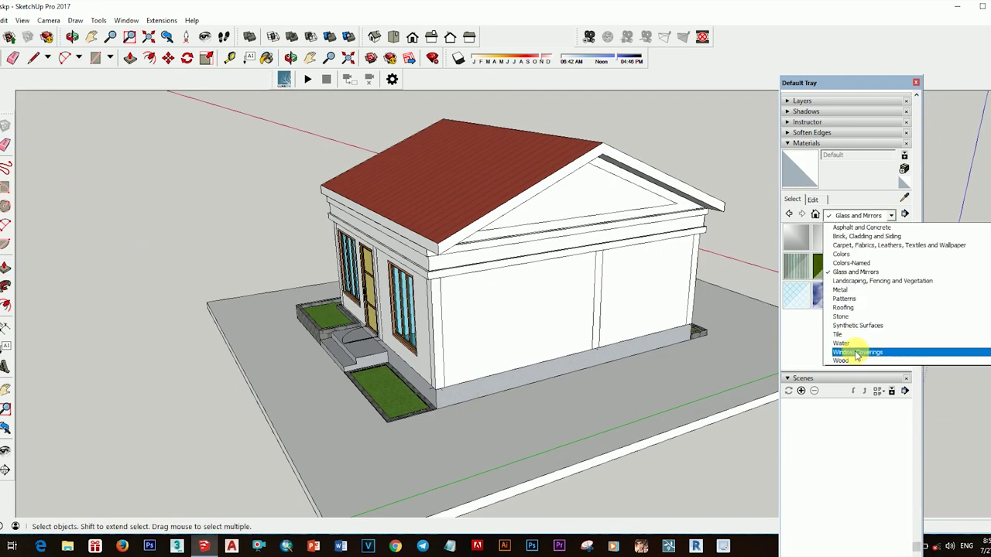
left_click(875, 246)
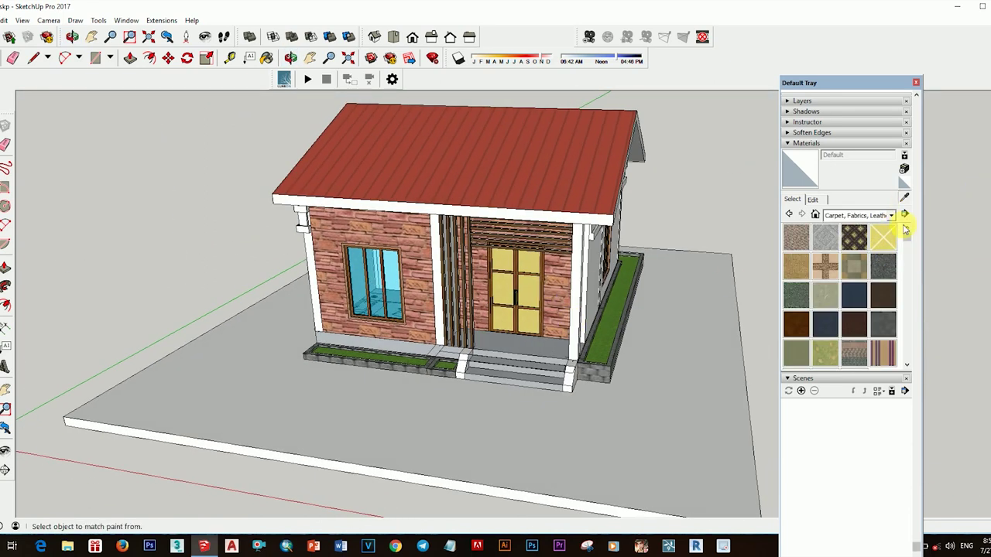
left_click(891, 215)
left_click(856, 248)
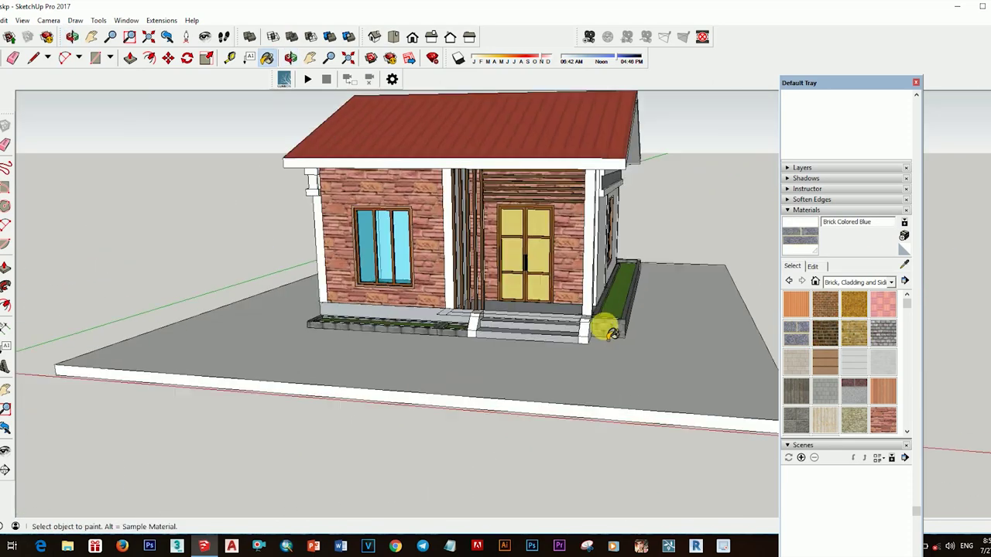
key("space")
scroll(611, 333, "up", 5)
mouse_move(559, 303)
middle_mouse_down()
mouse_move(504, 332)
mouse_move(482, 287)
middle_mouse_up()
scroll(504, 332, "down", 6)
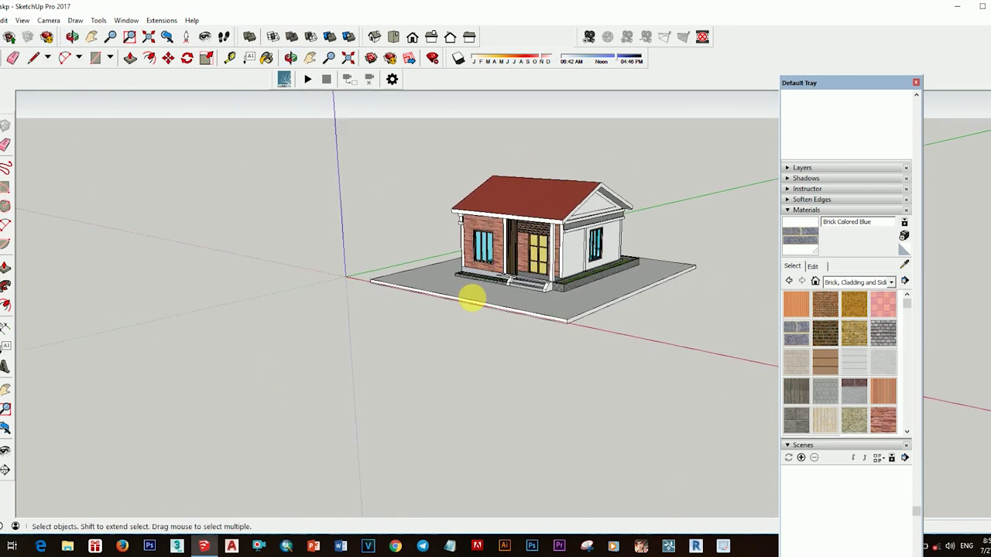
key("space")
scroll(434, 253, "down", 4)
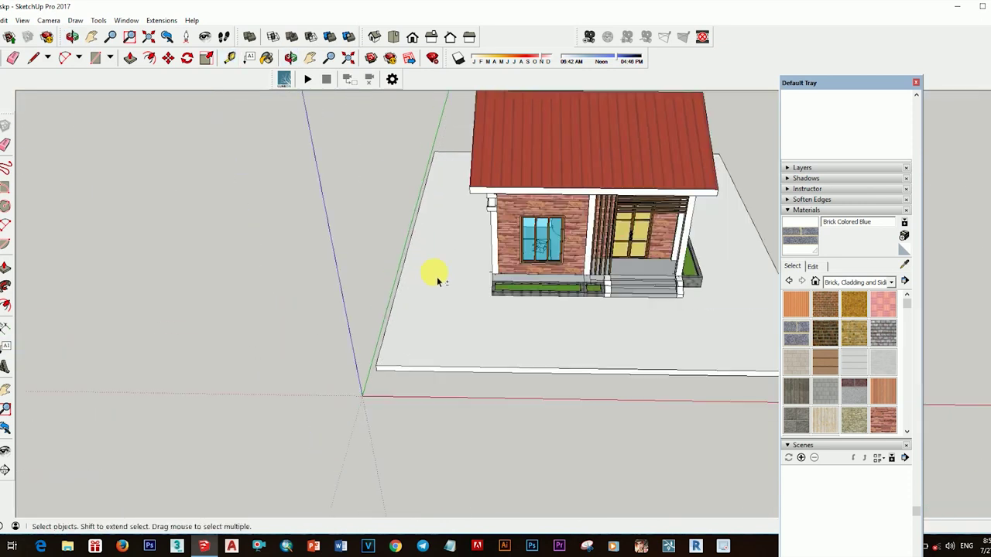
middle_click_drag(437, 273, 558, 288)
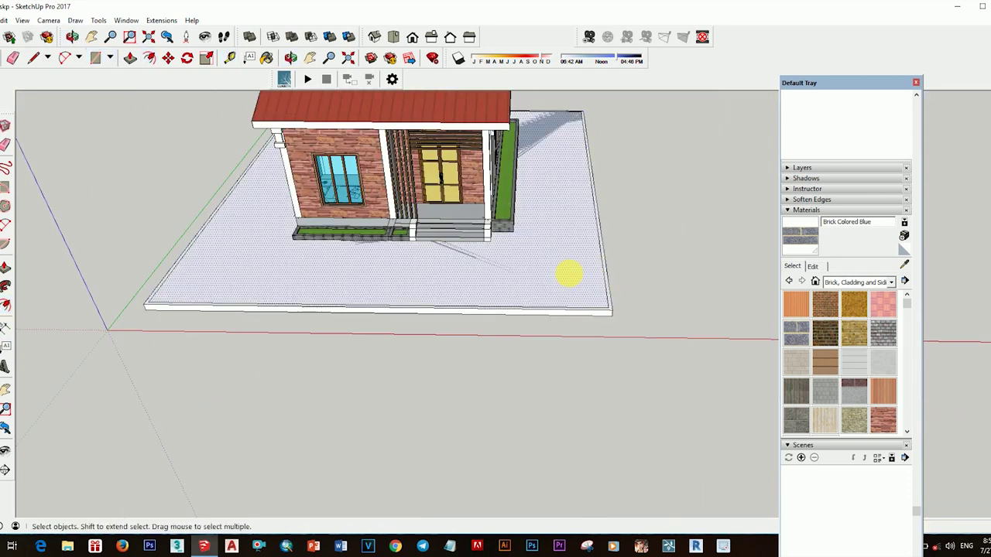
mouse_move(626, 225)
middle_mouse_down()
mouse_move(582, 284)
mouse_move(593, 302)
mouse_move(410, 290)
middle_mouse_up()
Push an opening through the front wall and erase the leftover edges.
scroll(352, 279, "up", 3)
key("r")
key("p")
scroll(633, 346, "down", 3)
left_click(579, 317)
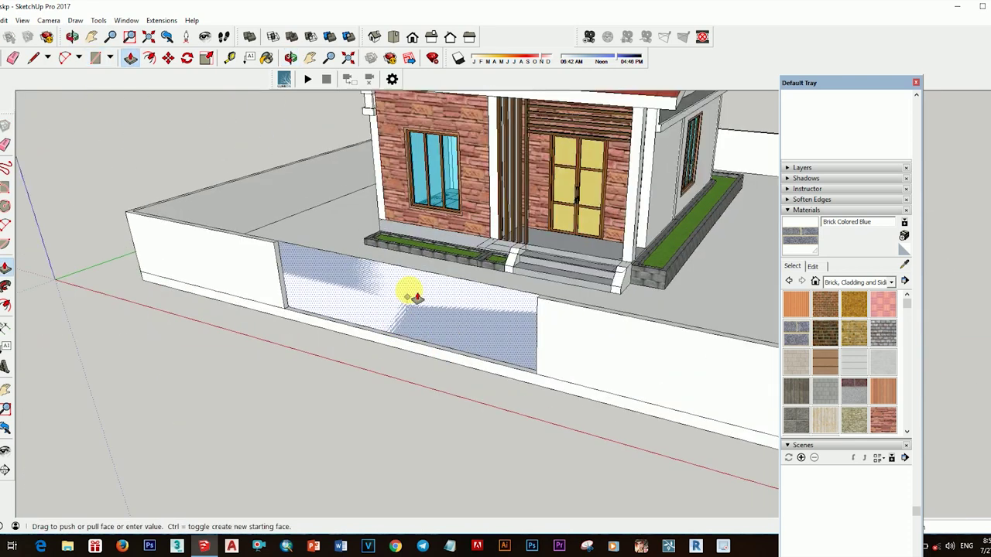
key("e")
scroll(456, 274, "up", 3)
Orbit to an oblique view of the walled site and select all the boundary walls.
key("space")
scroll(480, 342, "down", 5)
mouse_move(480, 343)
middle_mouse_down()
mouse_move(537, 371)
mouse_move(576, 367)
mouse_move(611, 221)
mouse_move(570, 203)
middle_mouse_up()
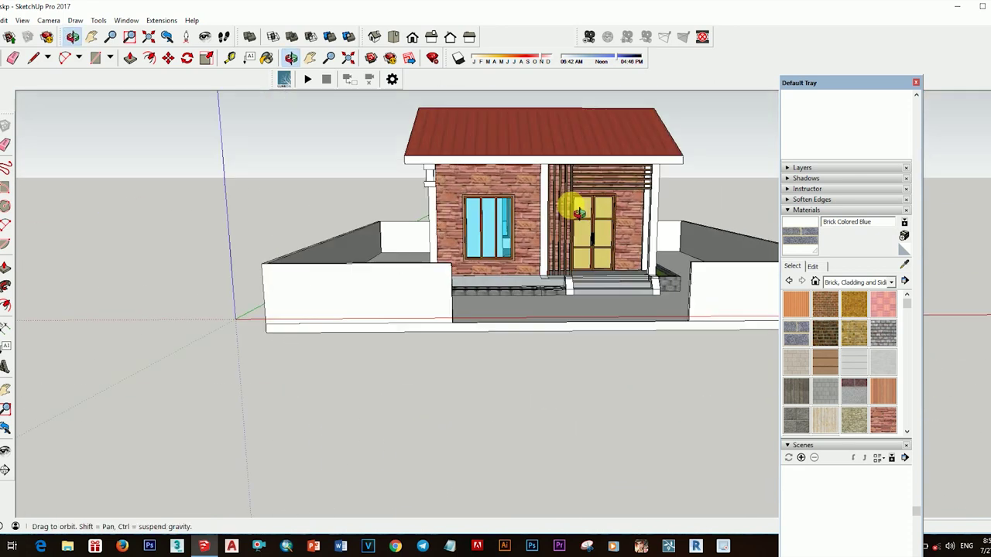
scroll(500, 345, "up", 2)
scroll(504, 301, "up", 1)
left_click(505, 300)
Browse the Patterns and Synthetic Surfaces collections, then switch to Landscaping, Fencing and Vegetation.
left_click(891, 282)
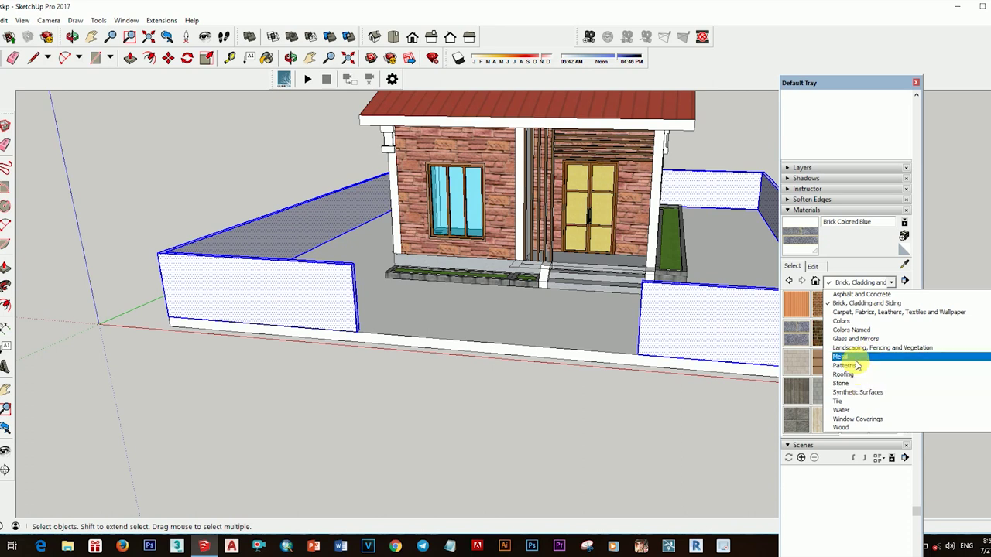
left_click(840, 356)
scroll(887, 282, "down", 1)
left_click(891, 282)
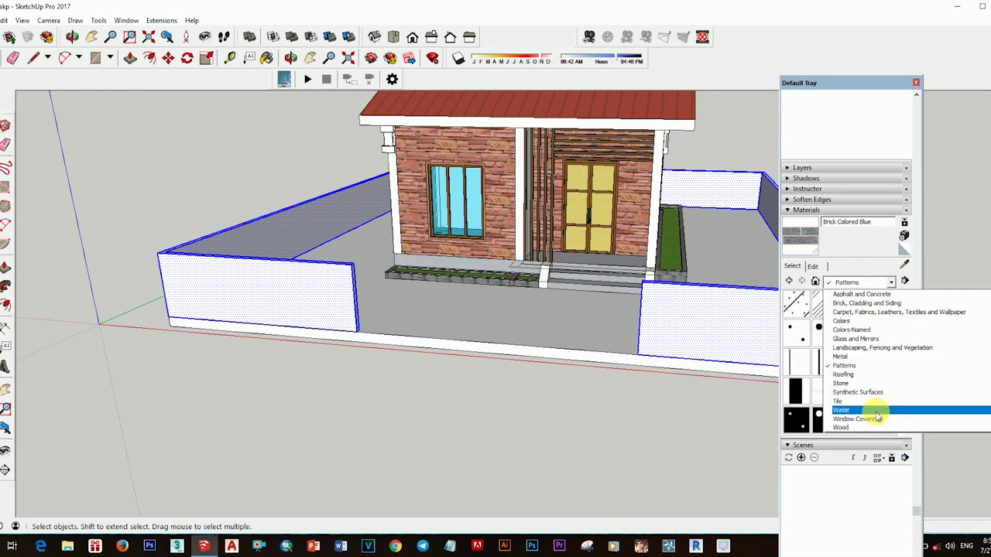
left_click(867, 392)
left_click(891, 281)
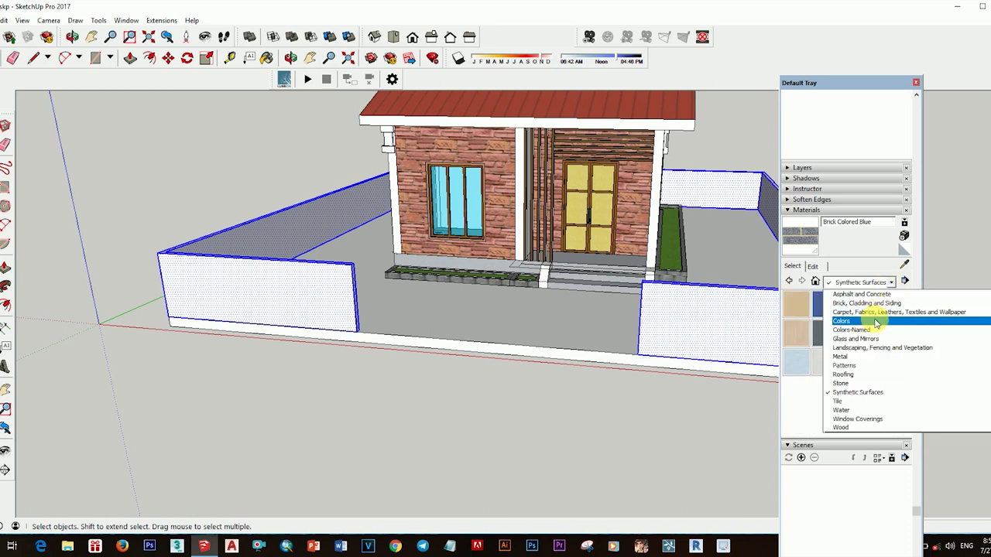
left_click(877, 347)
Try Fencing Lattice Natural and then Fencing Metal Straight on the selected walls.
left_click(852, 335)
left_click(692, 320)
scroll(692, 346, "up", 2)
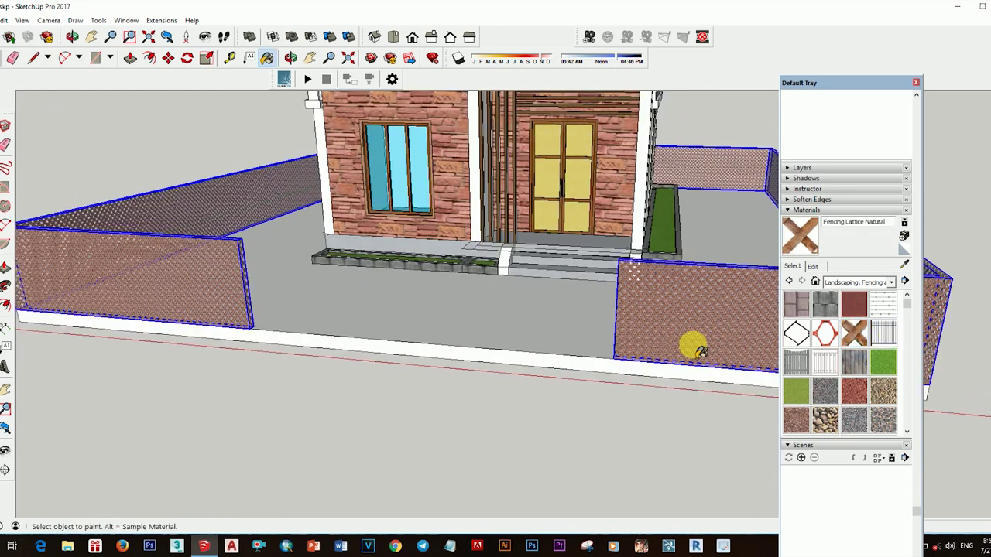
scroll(663, 346, "up", 3)
middle_click_drag(663, 347, 554, 319)
left_click(883, 334)
left_click(681, 294)
scroll(686, 325, "up", 2)
mouse_move(685, 325)
middle_mouse_down()
mouse_move(643, 274)
mouse_move(718, 336)
middle_mouse_up()
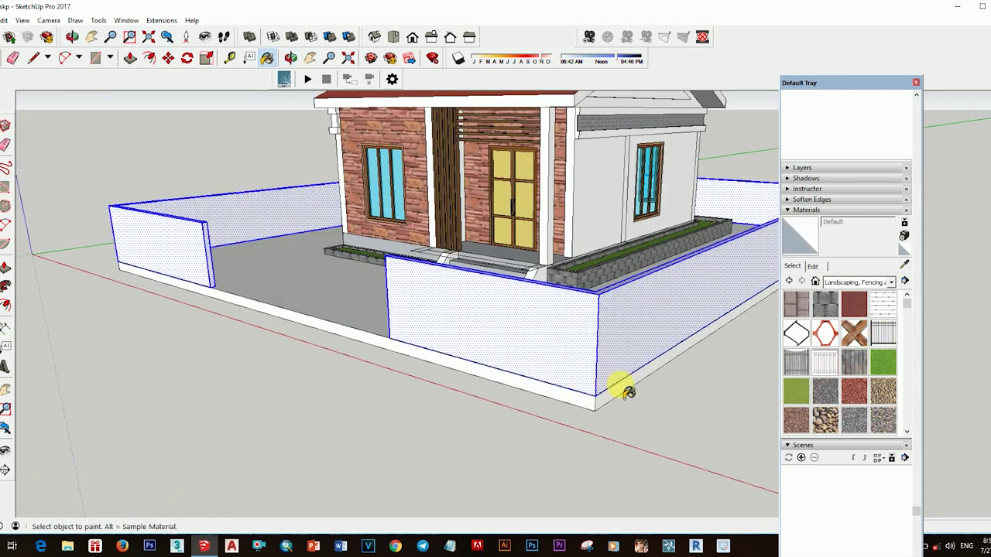
scroll(842, 370, "down", 3)
Try Pavers Modular Brick, Fencing Railing Metal and Fencing Picket Concave on the walls.
left_click(863, 384)
left_click(681, 333)
middle_click_drag(681, 333, 533, 374)
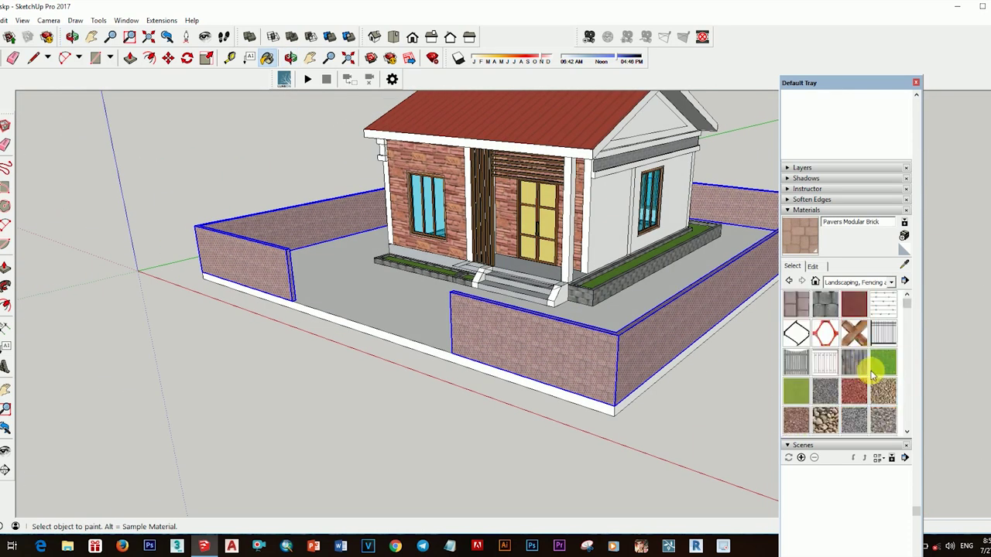
scroll(870, 375, "down", 2)
left_click(826, 428)
mouse_move(697, 363)
middle_mouse_down()
mouse_move(630, 398)
mouse_move(716, 388)
middle_mouse_up()
left_click(825, 495)
left_click(690, 305)
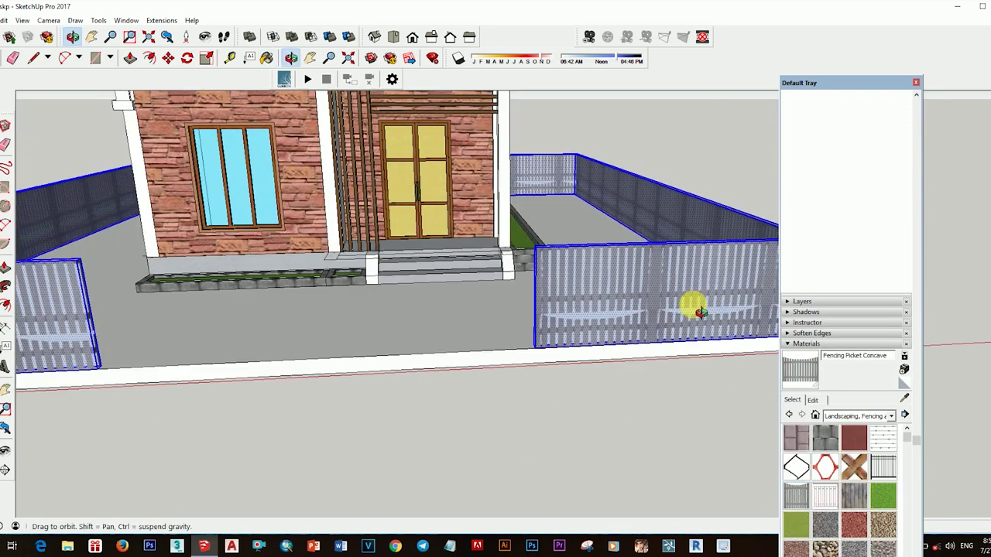
middle_click_drag(690, 305, 774, 387)
scroll(852, 496, "down", 3)
Try Wood Fence with Lattice, then paint the walls with the Wood Fence material.
left_click(801, 519)
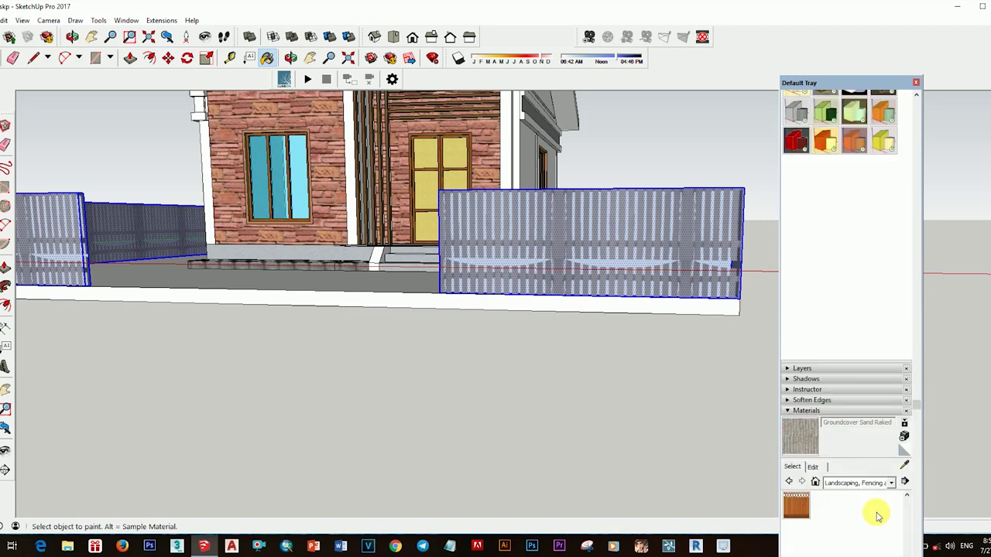
left_click(859, 532)
mouse_move(663, 325)
middle_mouse_down()
mouse_move(394, 325)
mouse_move(846, 503)
middle_mouse_up()
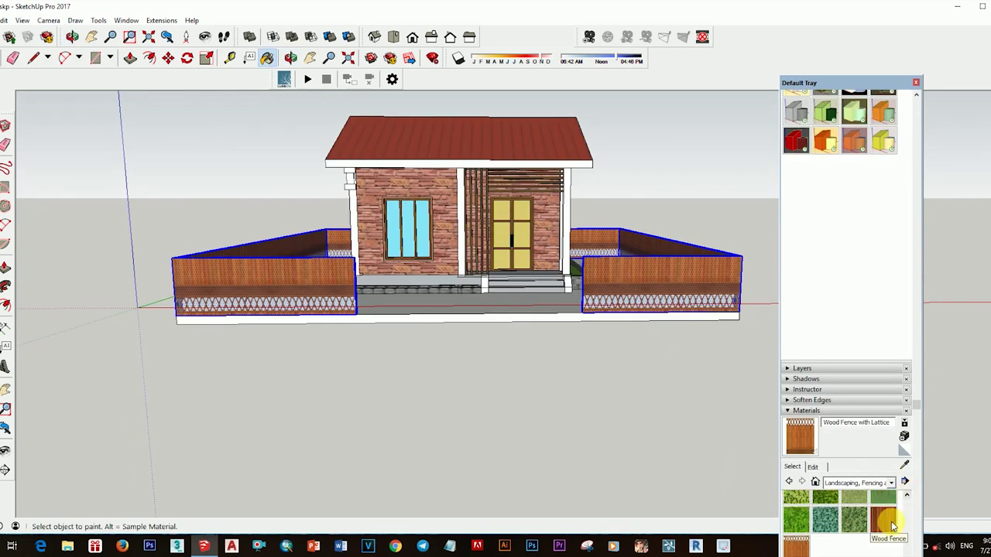
left_click(882, 518)
left_click(661, 282)
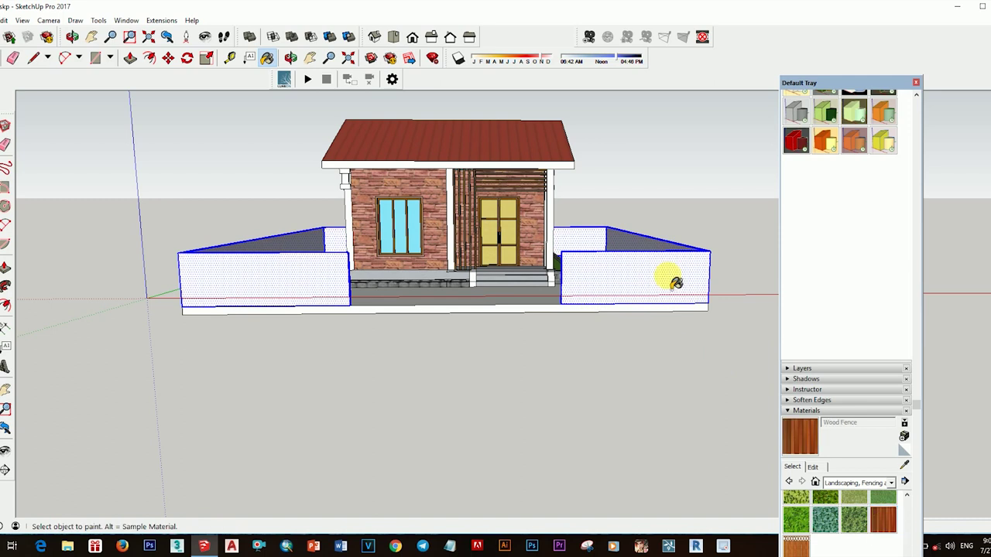
middle_click_drag(675, 283, 782, 464)
In the Wood Fence edit settings, shift the hue to 24, reset it, then undo back to 24.
left_click(812, 466)
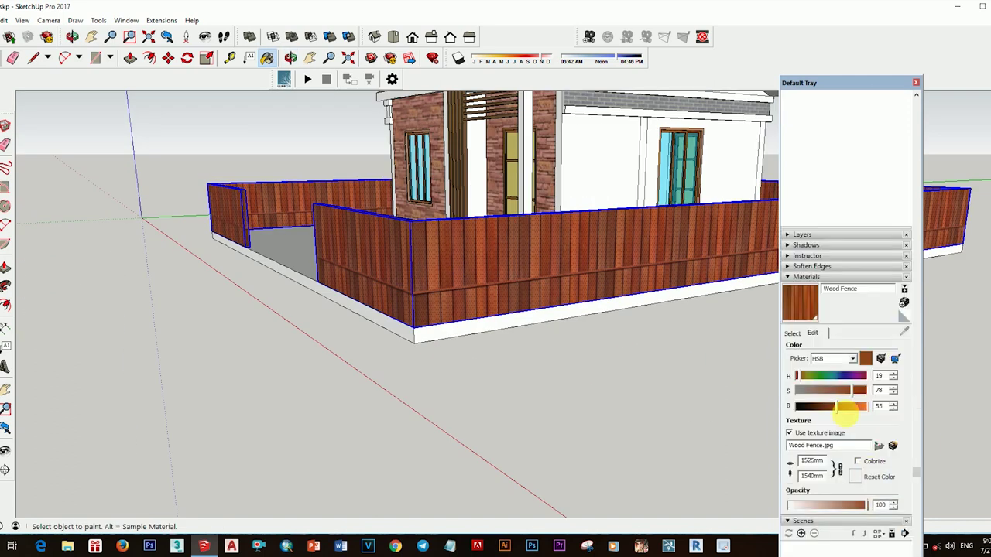
left_click_drag(807, 241, 799, 242)
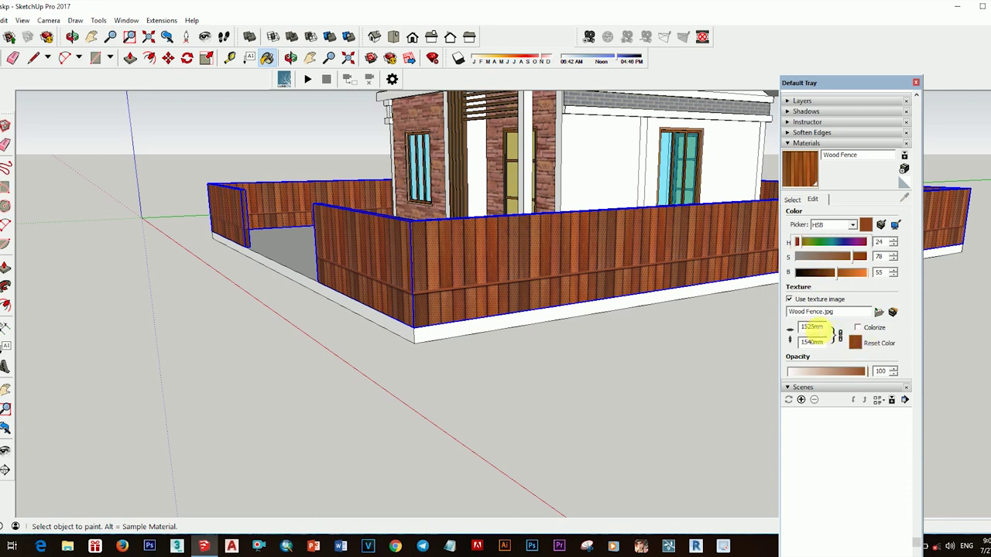
left_click(878, 343)
key("ctrl+z")
Try Wood Fence texture heights of 200, 2000, 5000, 1 and 1500 mm.
type("200")
key("Return")
scroll(686, 337, "up", 1)
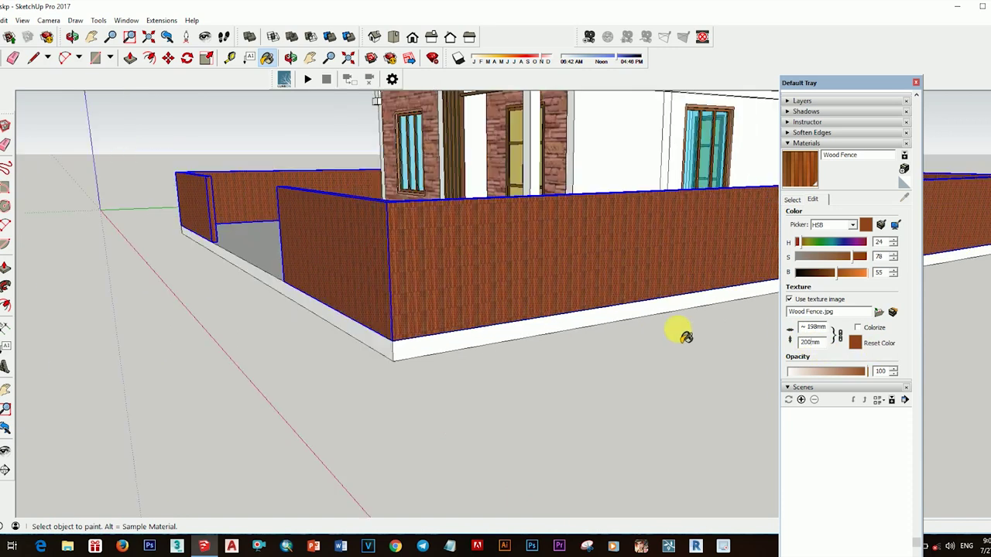
type("0")
key("Return")
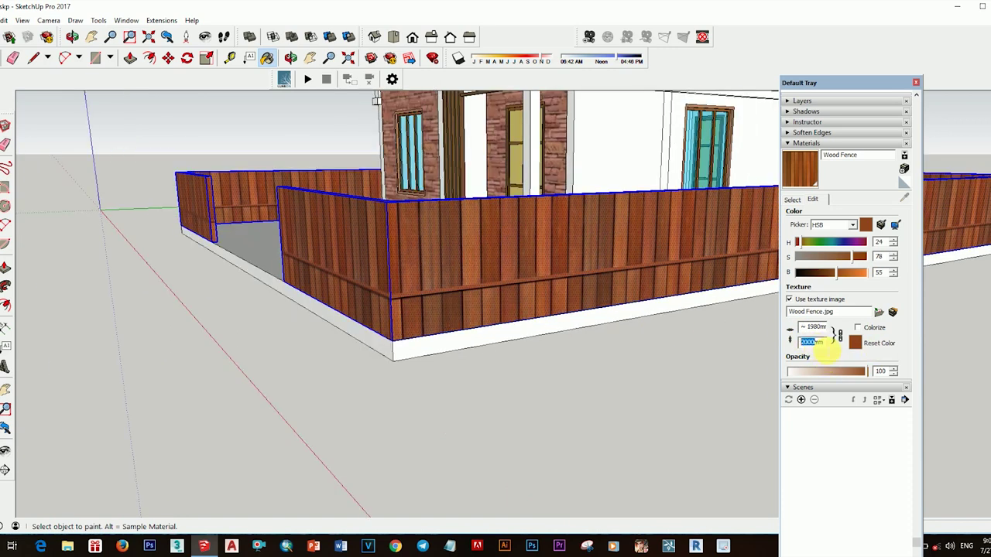
type("5000")
key("Return")
type("1")
key("Return")
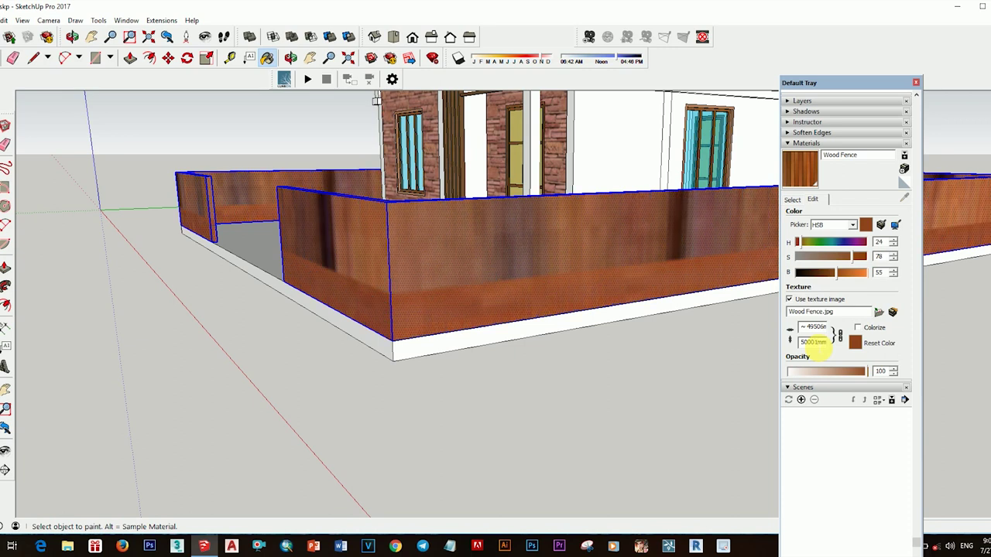
type("1500")
key("Return")
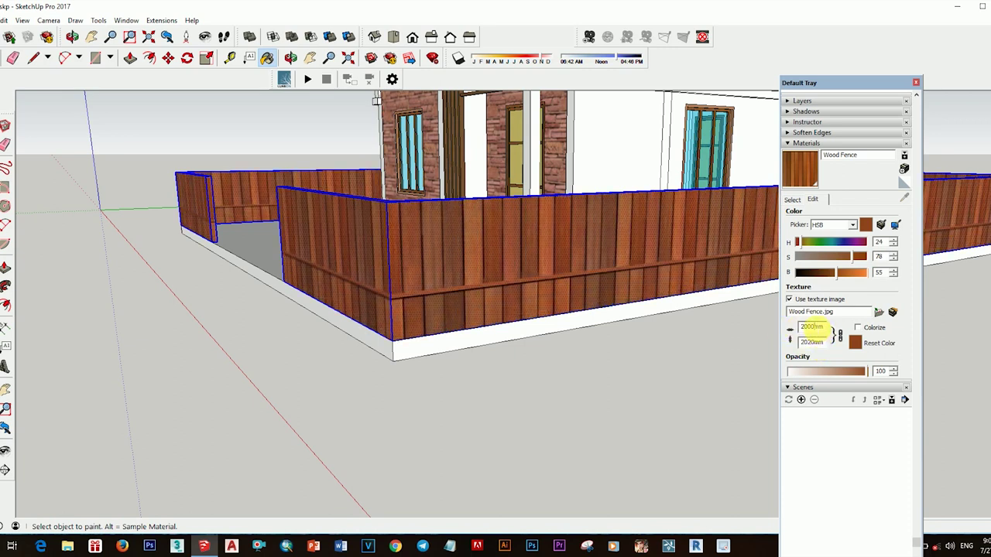
Set the Wood Fence texture width to 1000 mm after briefly trying 1 mm.
type("1")
key("Return")
type("1000")
key("Return")
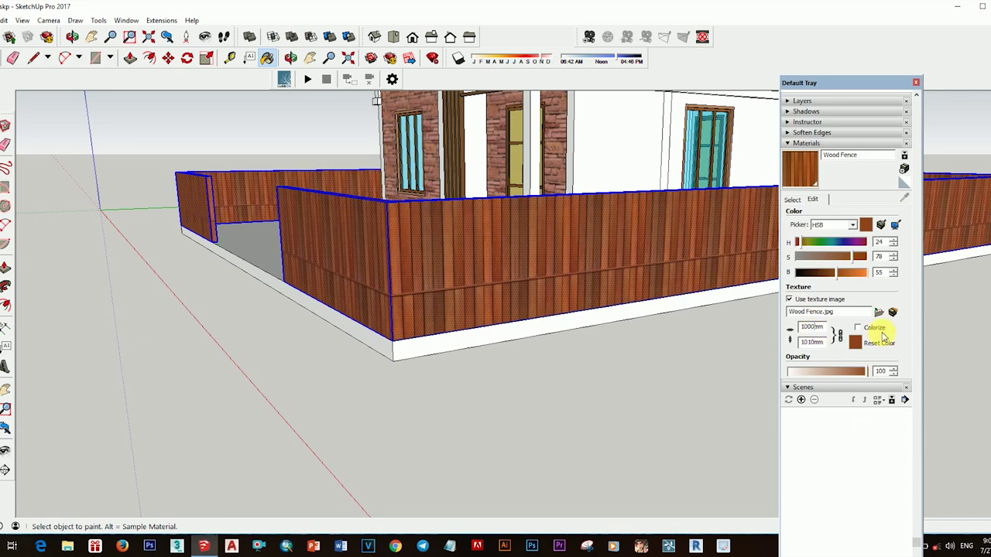
scroll(820, 348, "down", 1)
scroll(792, 353, "up", 5)
scroll(820, 372, "up", 5)
scroll(836, 380, "up", 5)
scroll(836, 233, "up", 5)
scroll(846, 303, "down", 5)
scroll(809, 232, "up", 3)
Return to the material library and paint the fence with Pavers with Grass Herringbone.
left_click(825, 161)
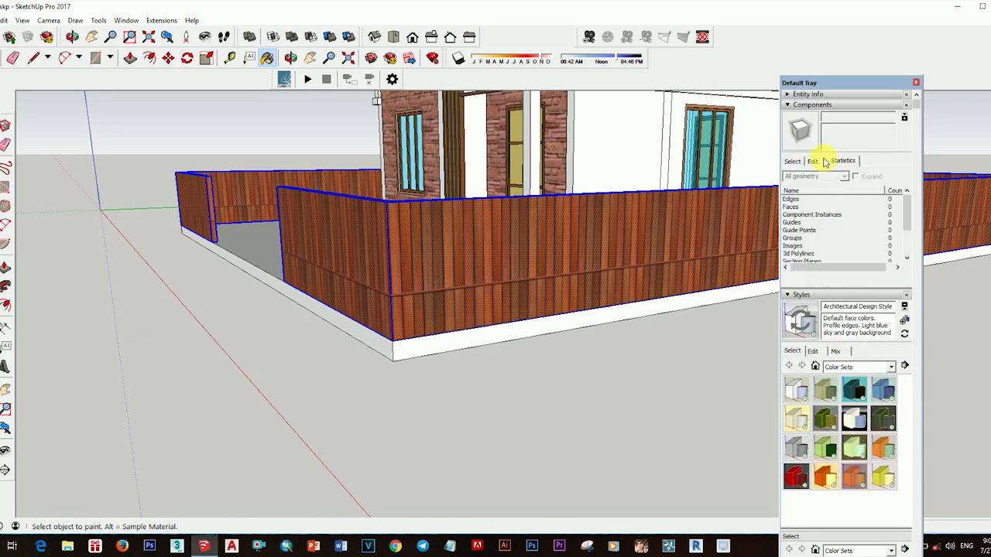
scroll(830, 310, "down", 5)
scroll(835, 387, "down", 1)
left_click(792, 369)
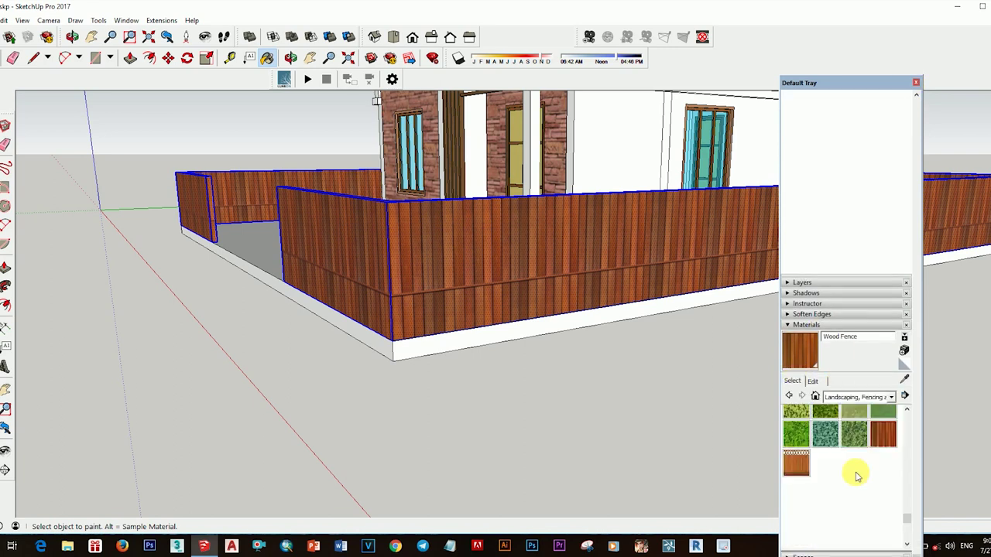
left_click(825, 479)
left_click(630, 379)
scroll(630, 379, "up", 5)
mouse_move(630, 378)
middle_mouse_down()
mouse_move(582, 235)
mouse_move(839, 370)
middle_mouse_up()
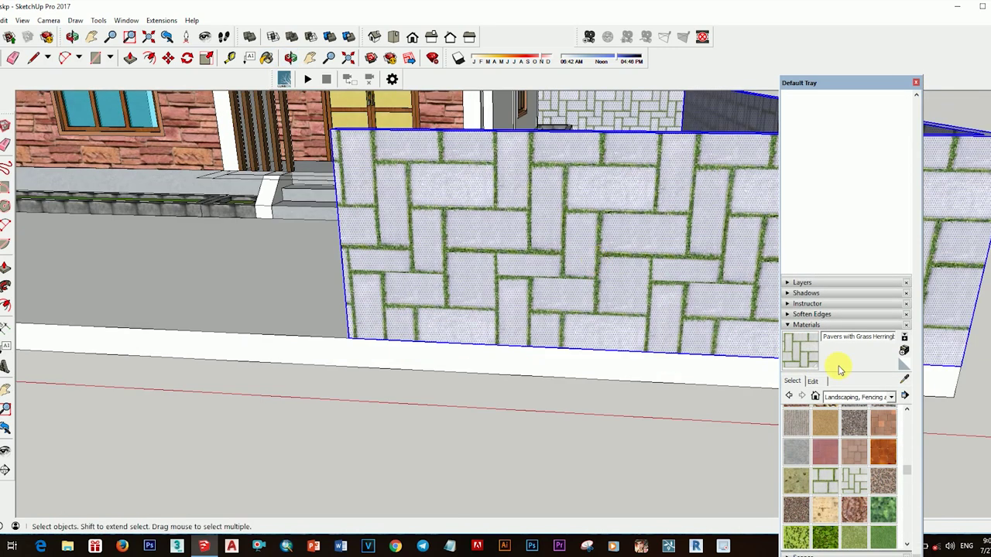
Repaint the fence with Wood Fence with Lattice and view it from another side.
scroll(867, 478, "down", 5)
left_click(570, 214)
scroll(566, 248, "down", 5)
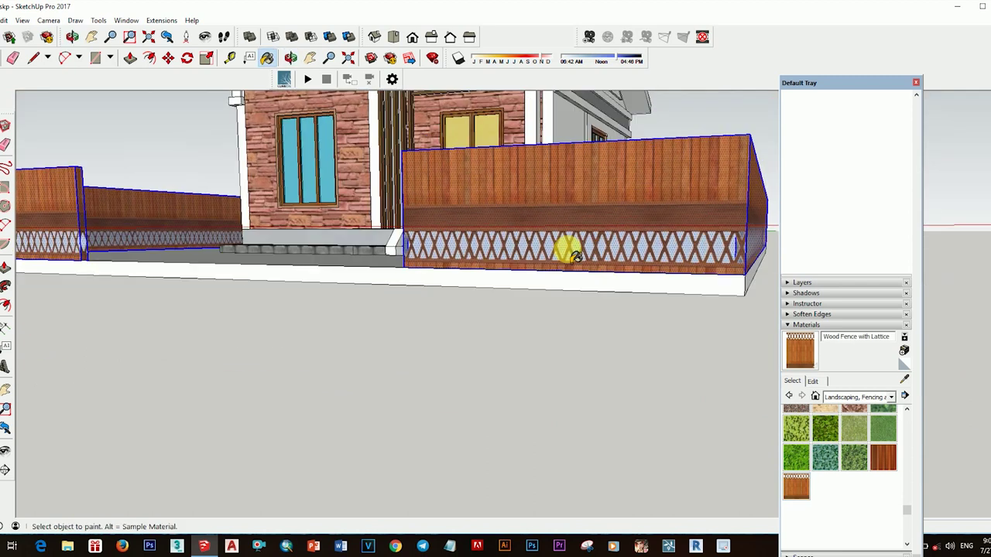
scroll(560, 287, "down", 3)
middle_click_drag(559, 288, 514, 380)
scroll(538, 246, "up", 4)
scroll(511, 263, "down", 4)
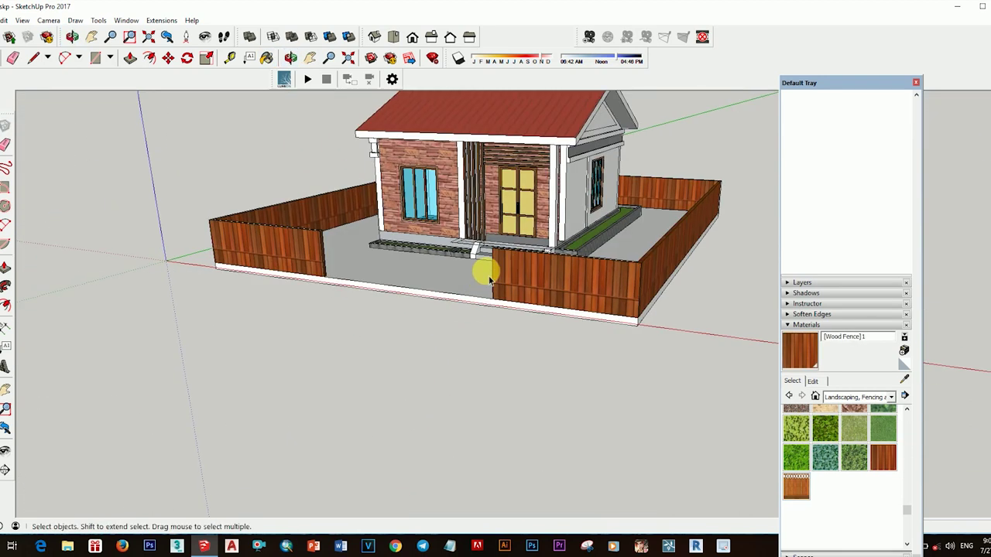
scroll(857, 452, "up", 5)
Switch to the Brick, Cladding and Siding collection and paint the fence with a concrete block.
left_click(891, 418)
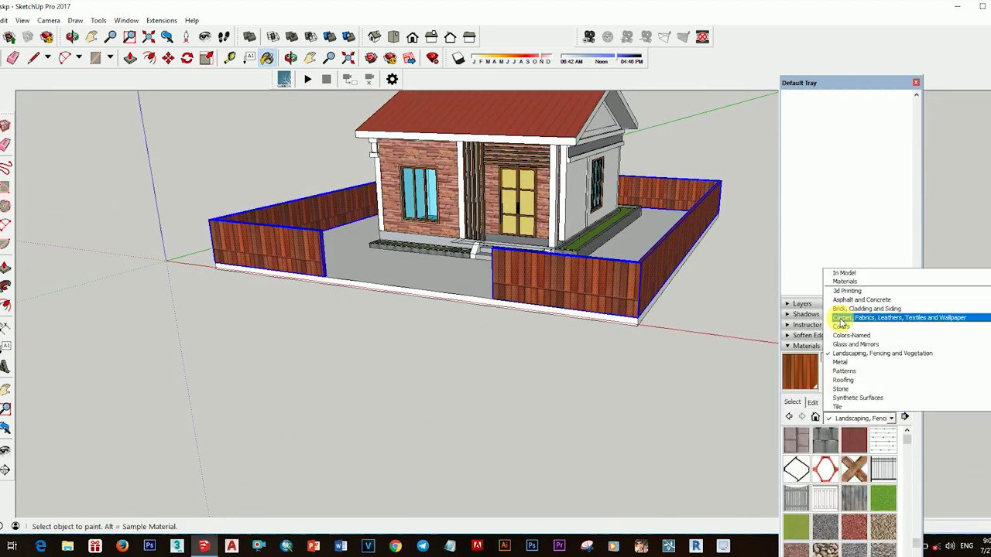
left_click(845, 316)
left_click(890, 418)
left_click(844, 288)
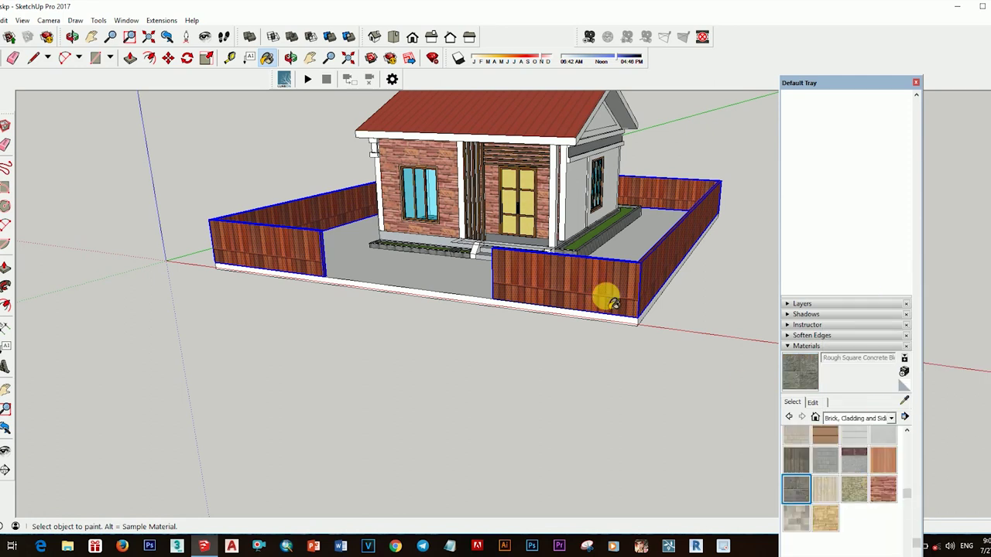
left_click(612, 302)
middle_click_drag(611, 302, 720, 274)
scroll(552, 302, "down", 3)
Try Sandstone Ashlar, then settle on Rough Square Concrete Block for the fence.
left_click(813, 520)
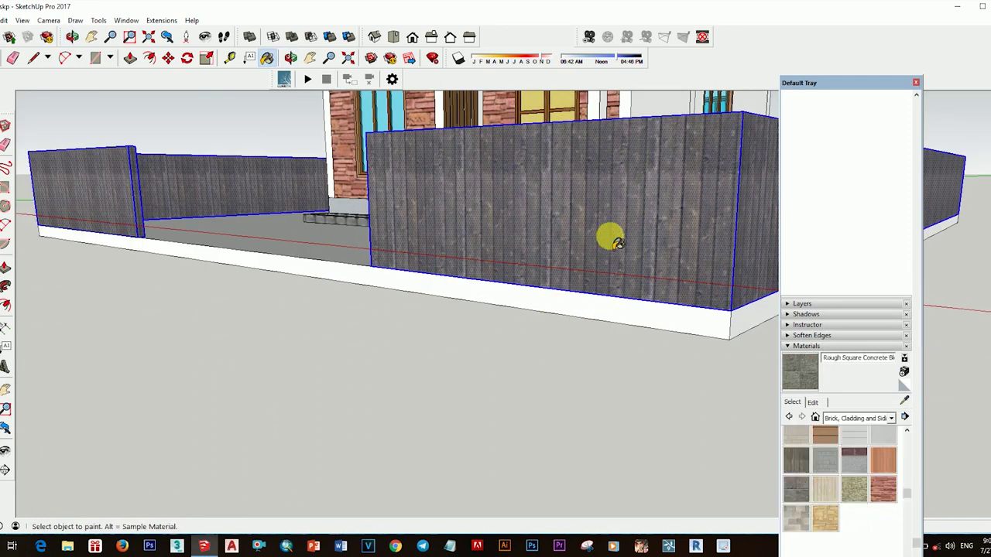
left_click(617, 243)
scroll(588, 264, "down", 5)
key("space")
right_click(646, 258)
middle_click_drag(645, 259, 604, 230)
Clear the fence selection and draw the walkway rectangle on the ground before the front steps.
left_click(609, 288)
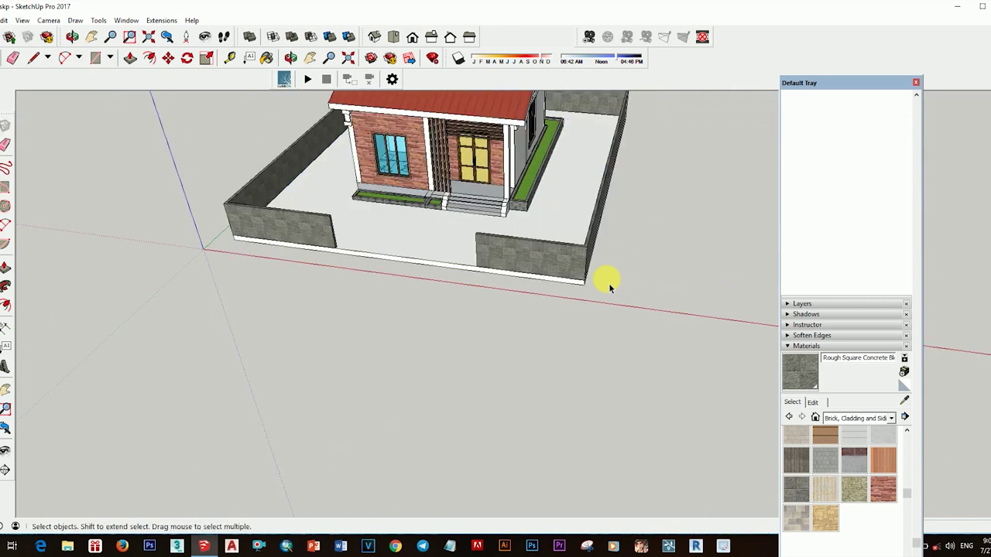
middle_click_drag(609, 287, 565, 305)
scroll(564, 305, "up", 2)
middle_click_drag(454, 255, 453, 311)
scroll(500, 285, "up", 3)
key("r")
left_click(453, 227)
left_click(597, 342)
scroll(541, 283, "up", 3)
Copy the walkway edge nearest the steps with Move and Ctrl to add a dividing strip line.
middle_click_drag(542, 284, 351, 294)
key("space")
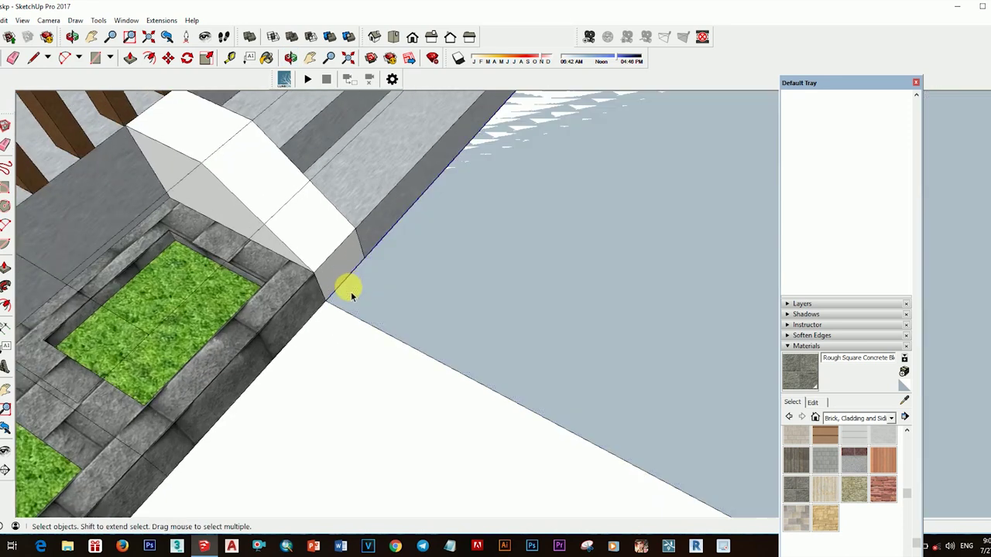
scroll(350, 294, "up", 1)
key("m")
key("ctrl")
left_click(328, 302)
left_click(353, 315)
scroll(360, 319, "up", 1)
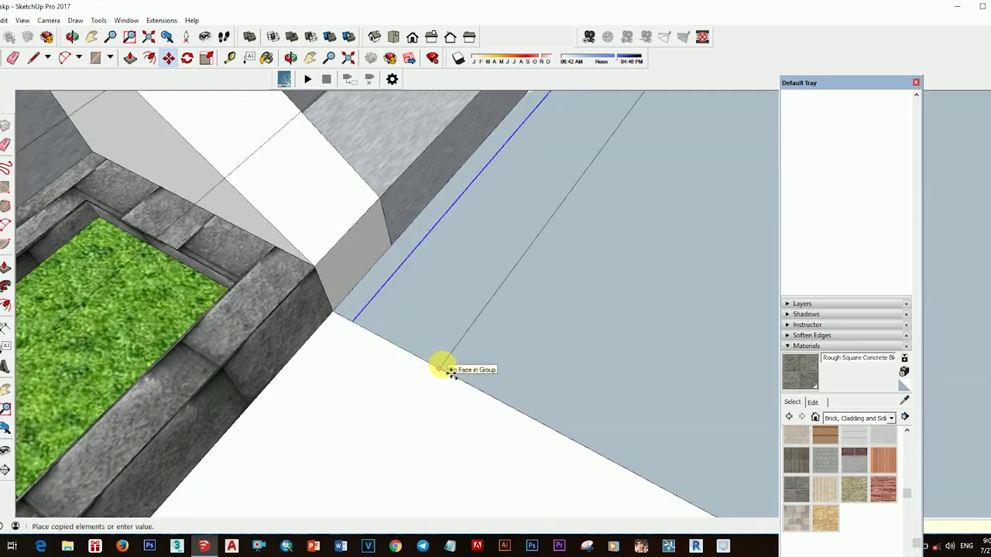
left_click(488, 393)
scroll(540, 319, "down", 3)
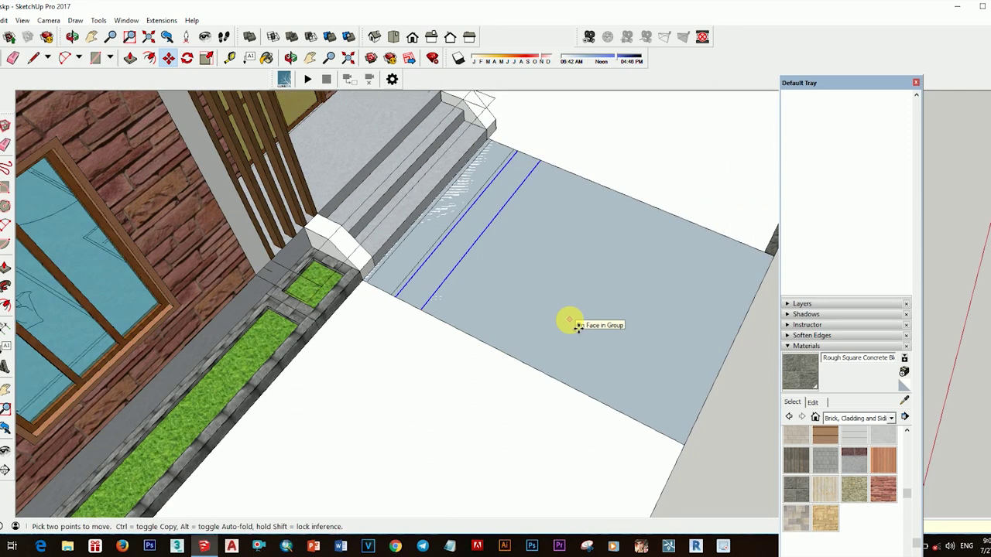
key("space")
scroll(576, 327, "up", 2)
mouse_move(692, 159)
middle_mouse_down()
mouse_move(634, 332)
mouse_move(679, 290)
mouse_move(570, 329)
mouse_move(642, 302)
mouse_move(537, 266)
mouse_move(482, 233)
mouse_move(654, 298)
middle_mouse_up()
key("space")
Select the walkway strips and try Pavers Stone Walk flagstone from Landscaping, Fencing and Vegetation on the ground.
left_click(654, 297)
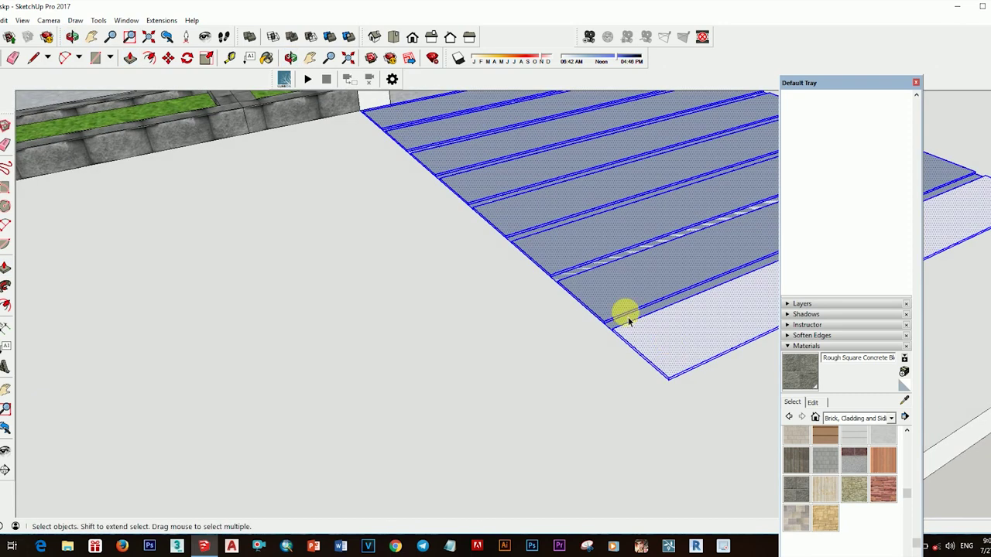
left_click(891, 418)
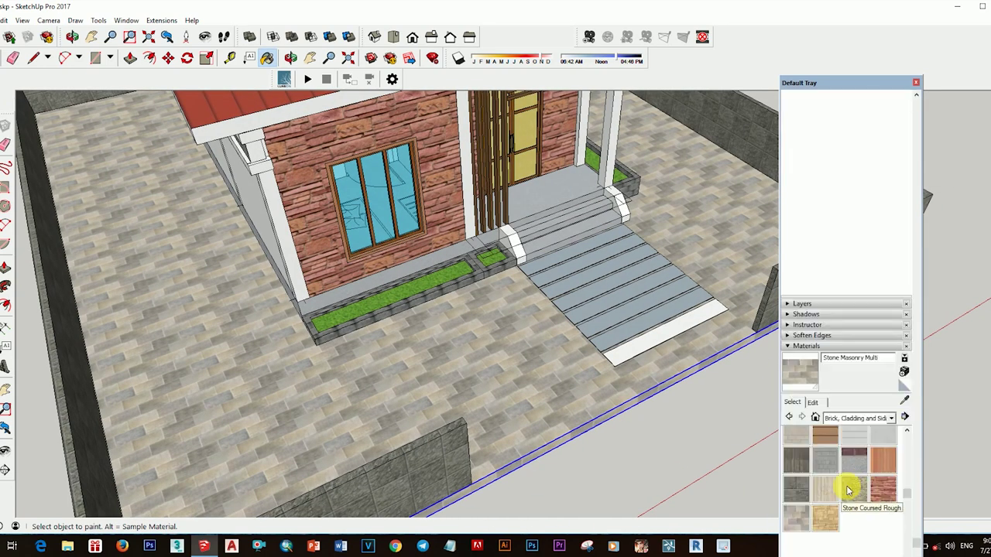
left_click(851, 418)
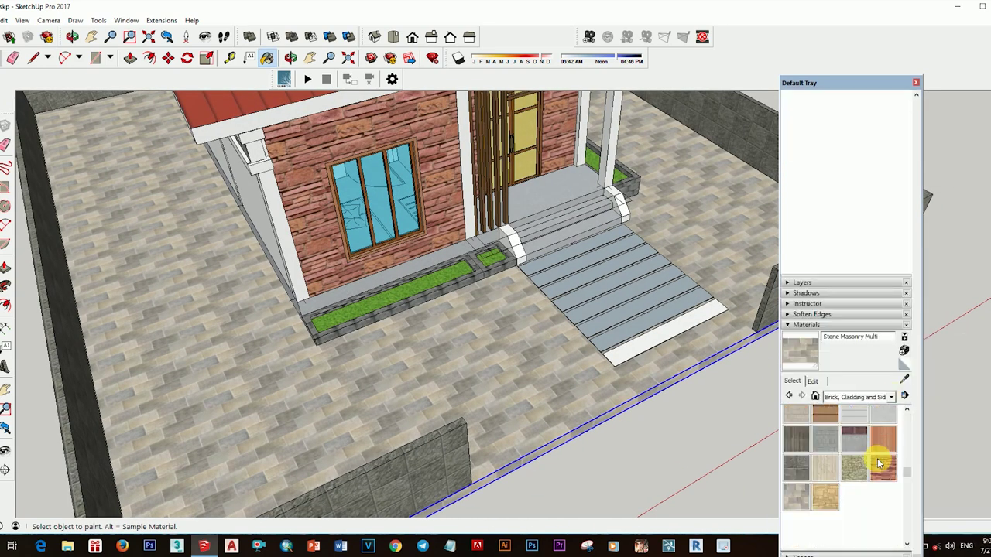
left_click(860, 397)
left_click(859, 427)
left_click(859, 463)
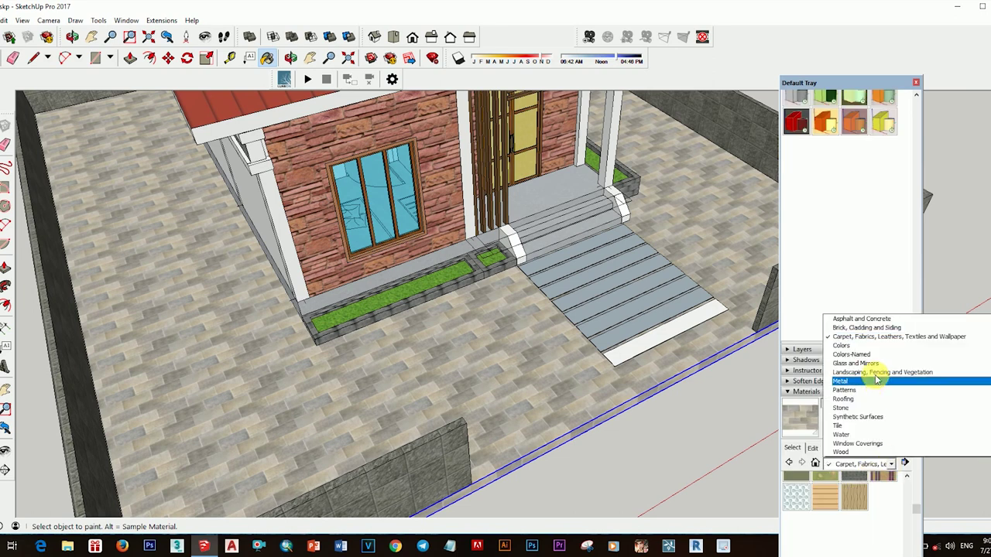
left_click(870, 381)
left_click(606, 413)
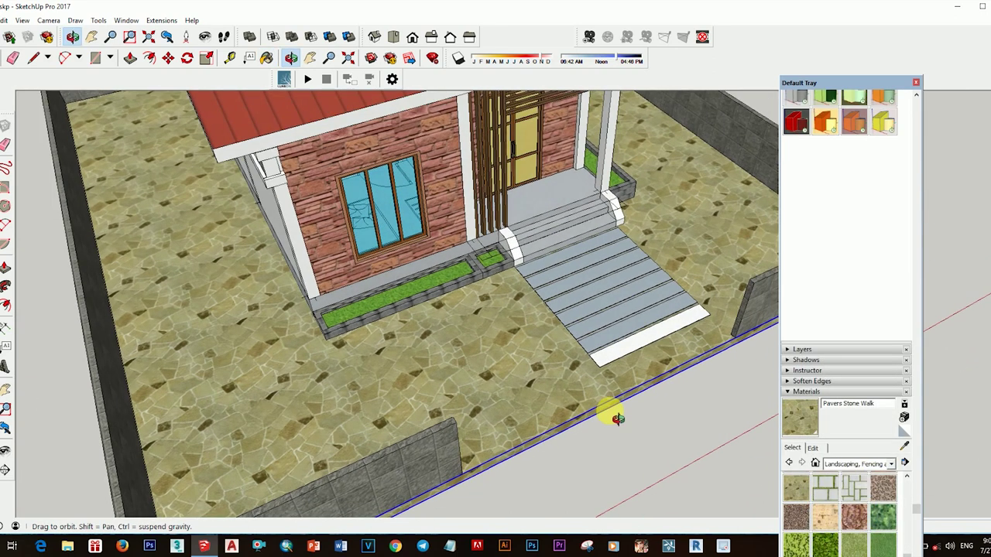
middle_click_drag(607, 413, 574, 358)
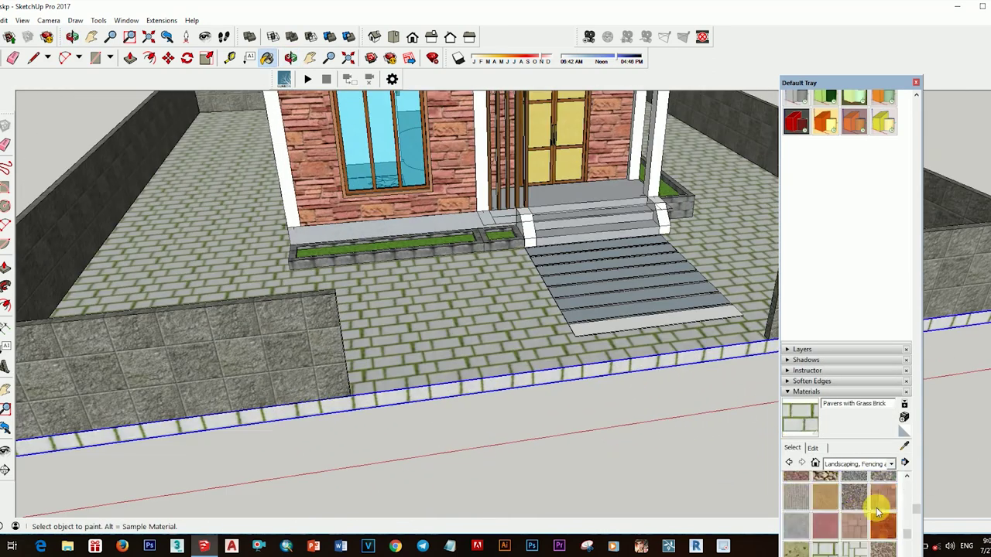
Repaint the ground with Metal Embossed from the Metal collection.
left_click(890, 464)
left_click(851, 382)
left_click(882, 418)
left_click(636, 440)
mouse_move(636, 440)
middle_mouse_down()
mouse_move(491, 400)
mouse_move(531, 336)
middle_mouse_up()
Test stone pavers on the last walkway strip, then undo that paint.
left_click(890, 397)
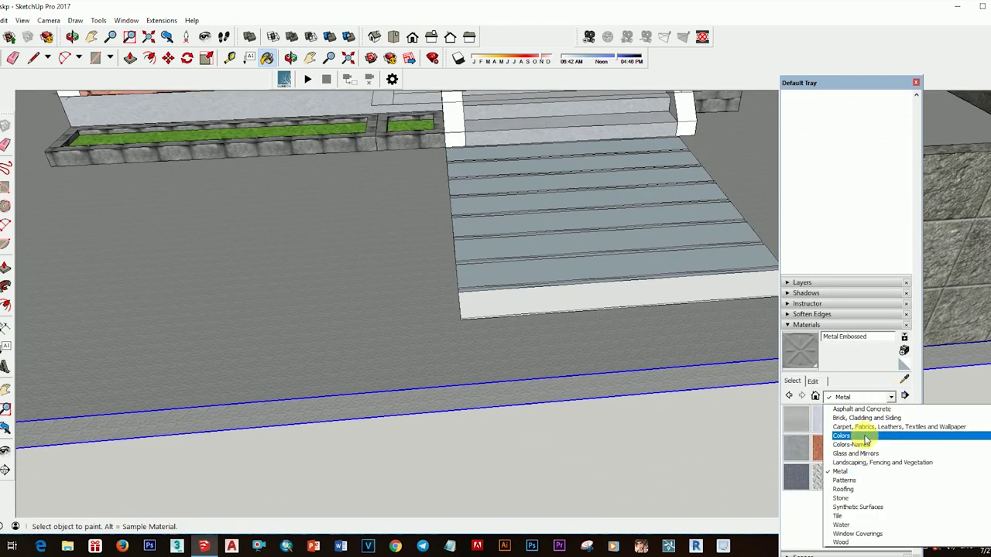
left_click(865, 463)
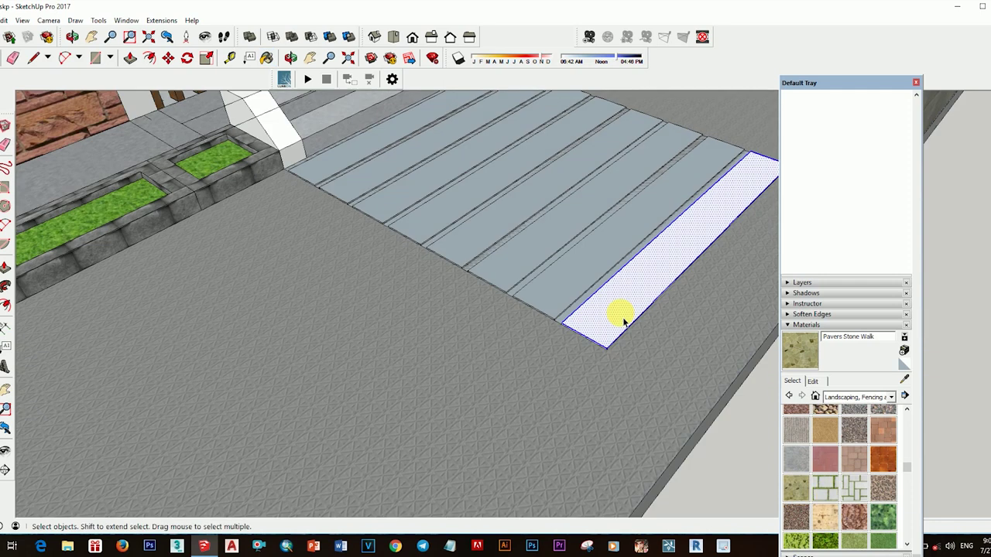
left_click(611, 334)
key("ctrl+z")
Reverse the walkway strip faces so they all face upward.
middle_click_drag(615, 309, 626, 281)
right_click(625, 258)
left_click(664, 230)
middle_click_drag(664, 230, 614, 268)
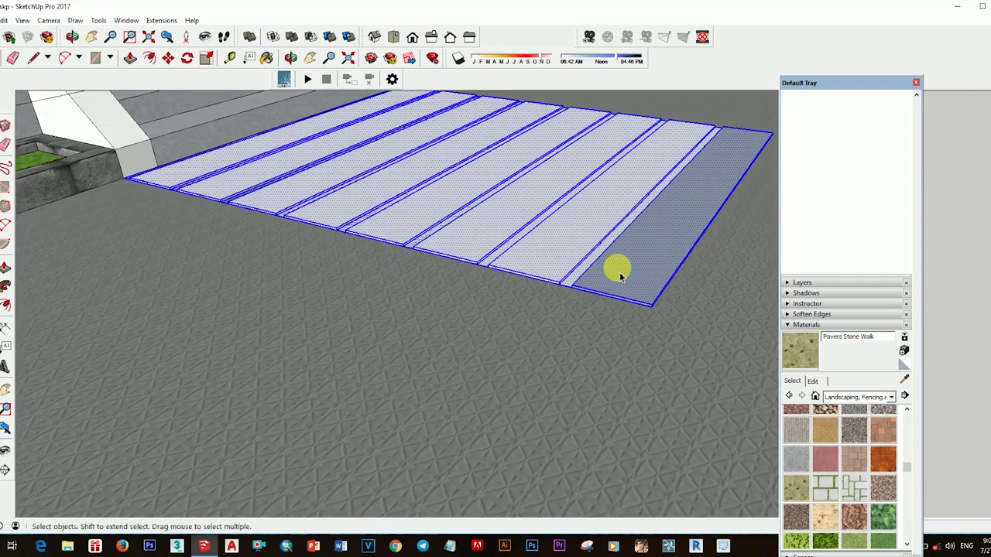
right_click(703, 268)
left_click(720, 268)
middle_click_drag(719, 267, 635, 316)
Paint the selected strips Pavers Stone Walk and the joint strips Grass Dark Green.
key("b")
left_click(662, 276)
mouse_move(612, 356)
middle_mouse_down()
mouse_move(636, 326)
mouse_move(582, 339)
middle_mouse_up()
key("b")
left_click(617, 318)
scroll(464, 325, "down", 5)
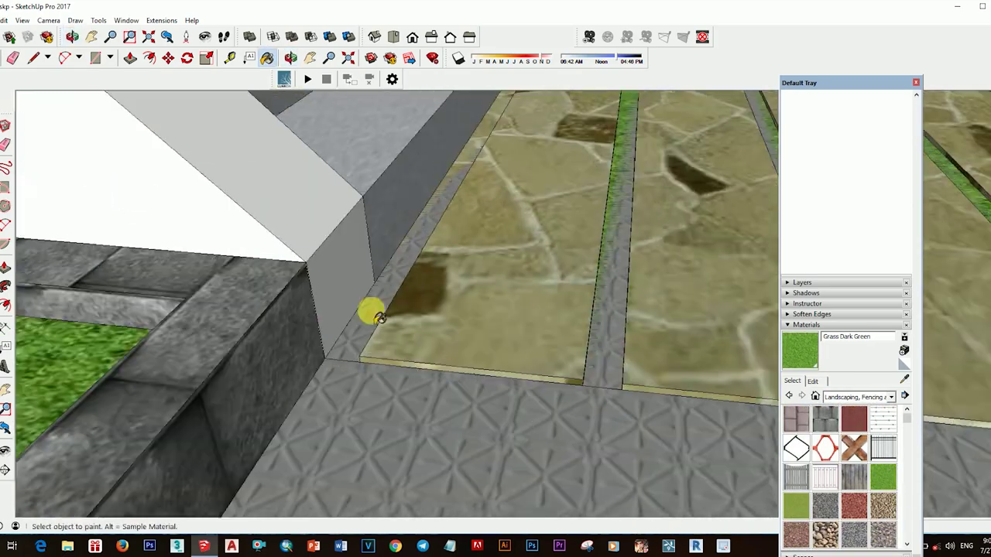
scroll(370, 312, "down", 5)
key("space")
mouse_move(449, 325)
middle_mouse_down()
mouse_move(564, 333)
mouse_move(372, 348)
mouse_move(418, 349)
mouse_move(309, 364)
mouse_move(573, 376)
mouse_move(526, 328)
middle_mouse_up()
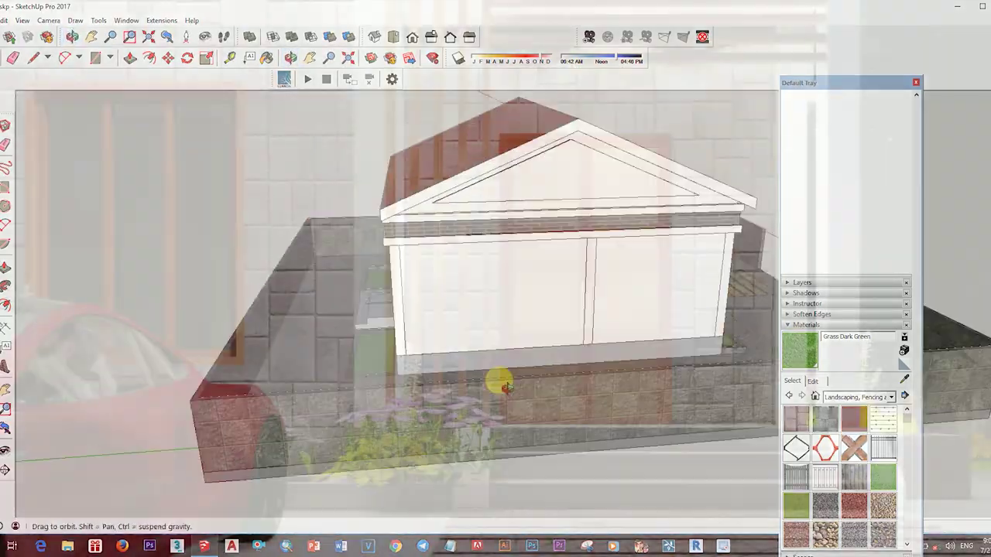